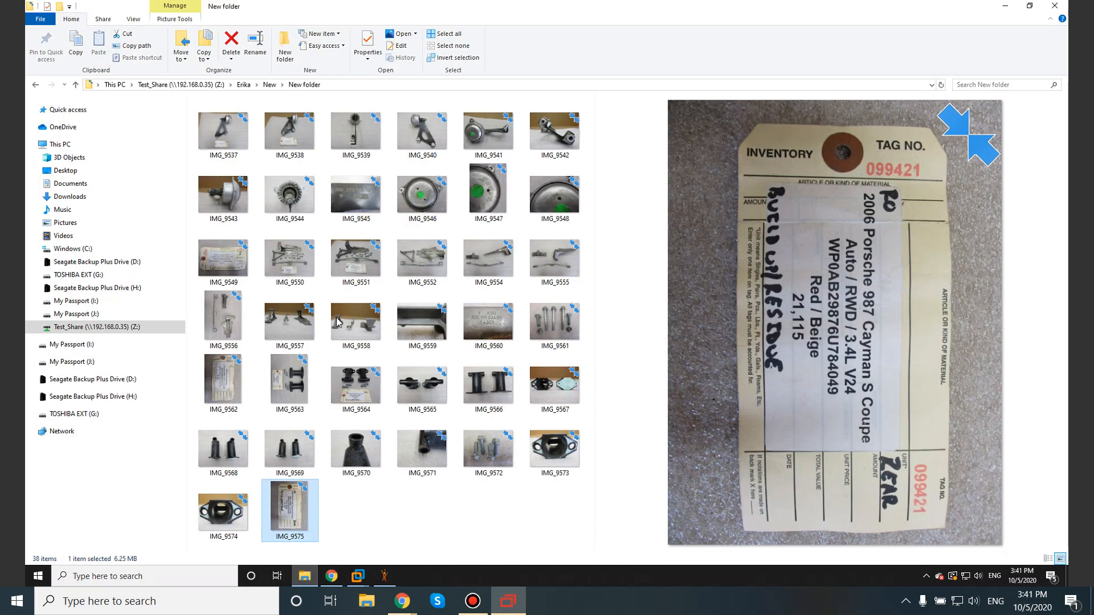
# Step: Check the tag photo IMG_9562, switch to SixBit and add an item from the 98 Boxster RWD Porsche 986 134,516 template
pyautogui.click(293, 272)
pyautogui.click(232, 389)
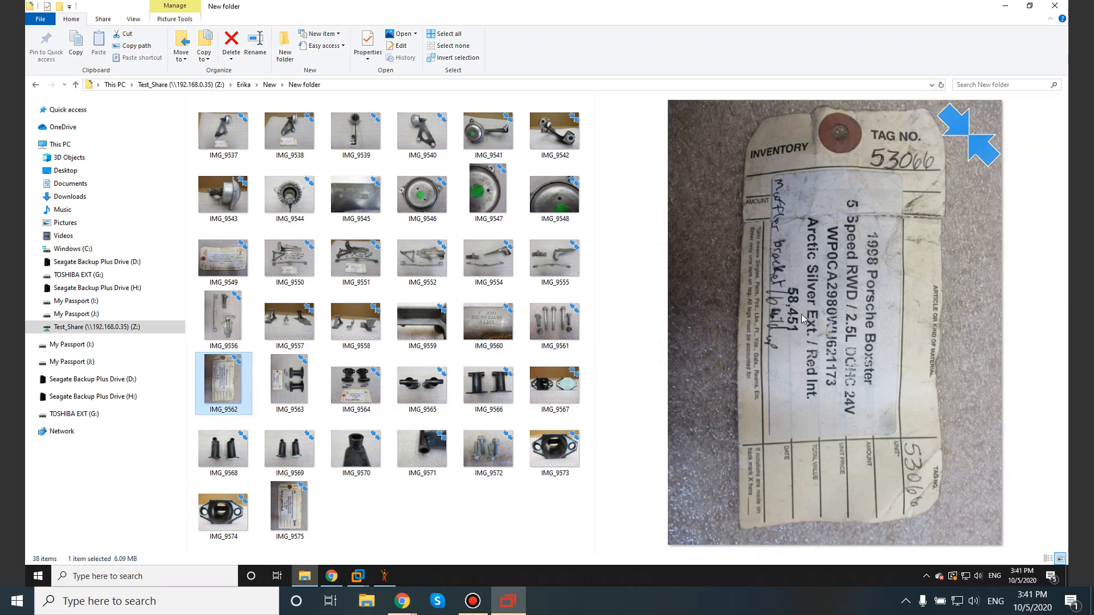
pyautogui.click(384, 576)
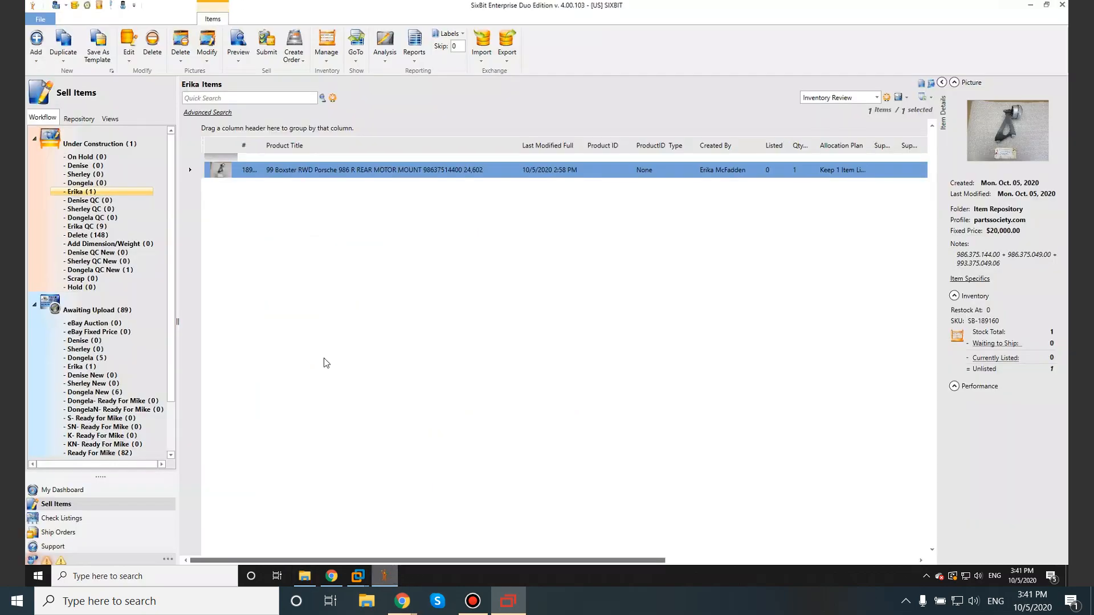
pyautogui.click(36, 60)
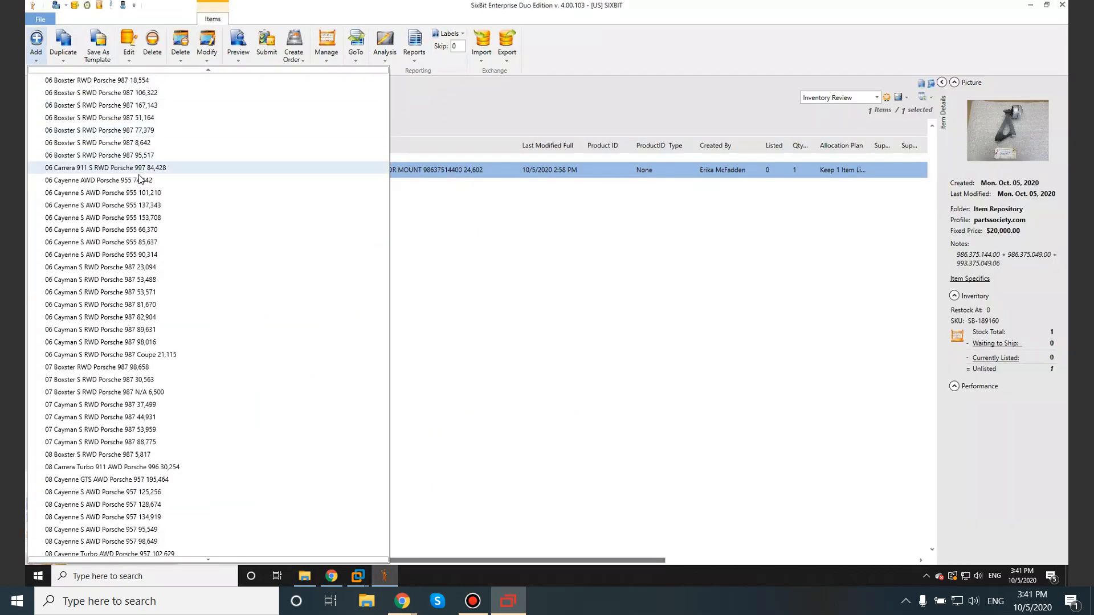
pyautogui.scroll(-2, 141, 291)
pyautogui.scroll(-15, 142, 291)
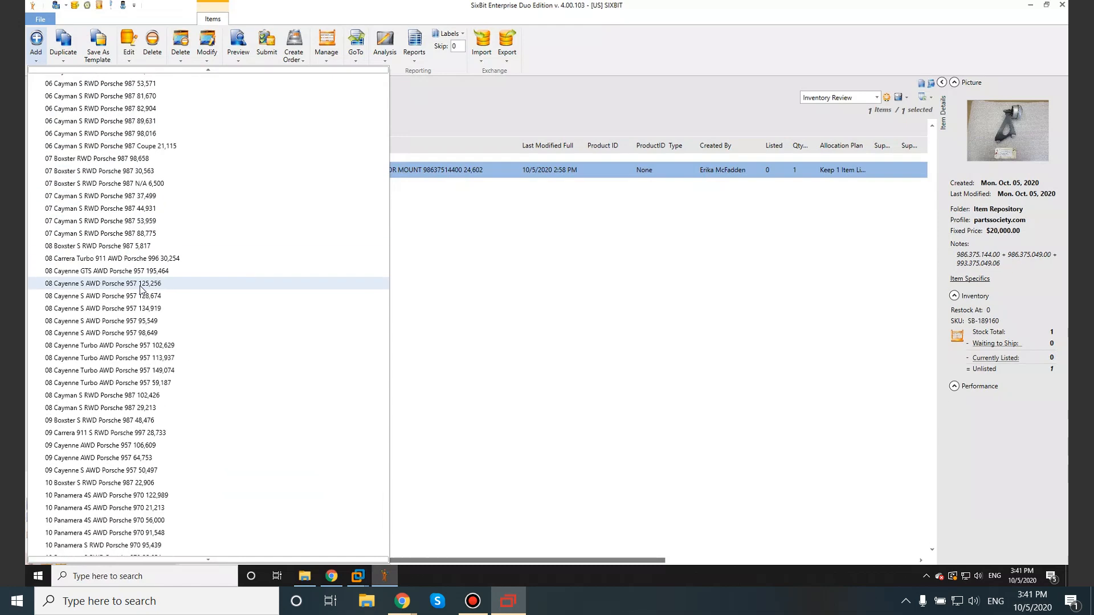
pyautogui.scroll(-14, 153, 294)
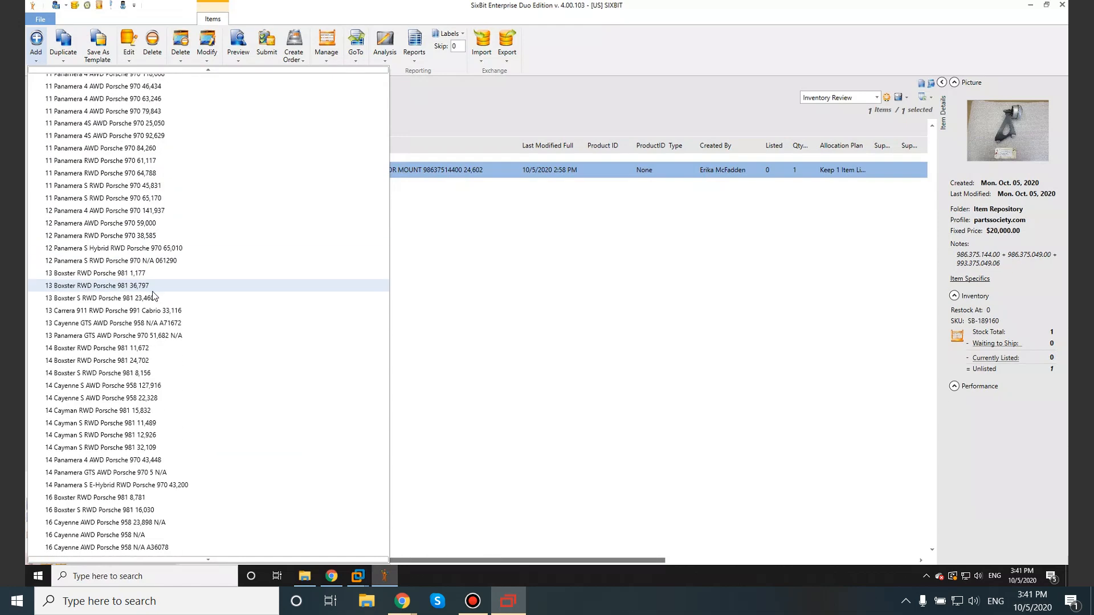
pyautogui.scroll(-1, 152, 294)
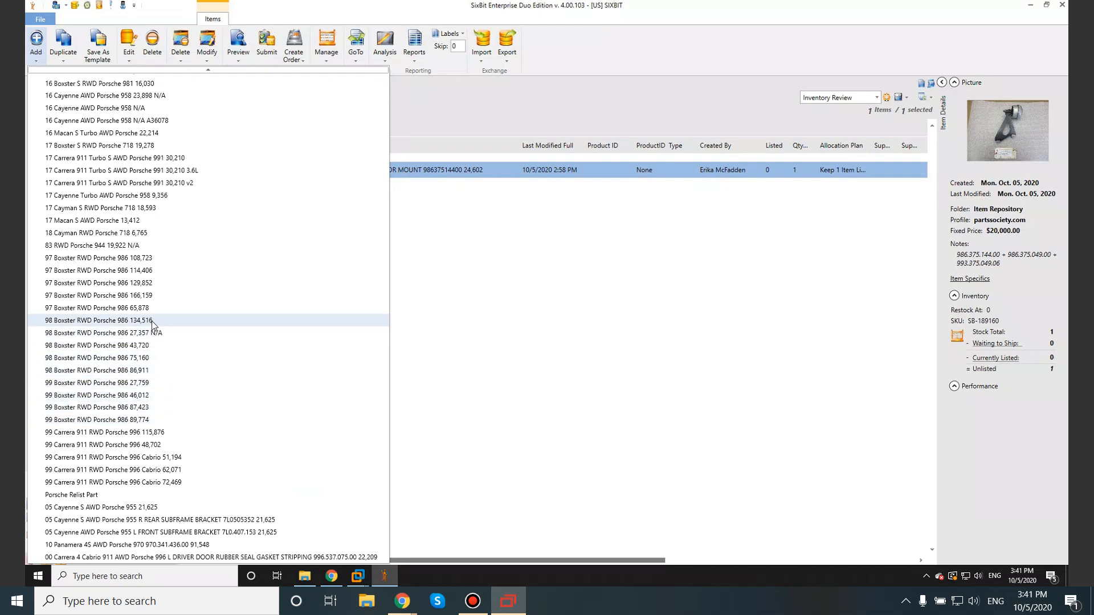
pyautogui.click(135, 320)
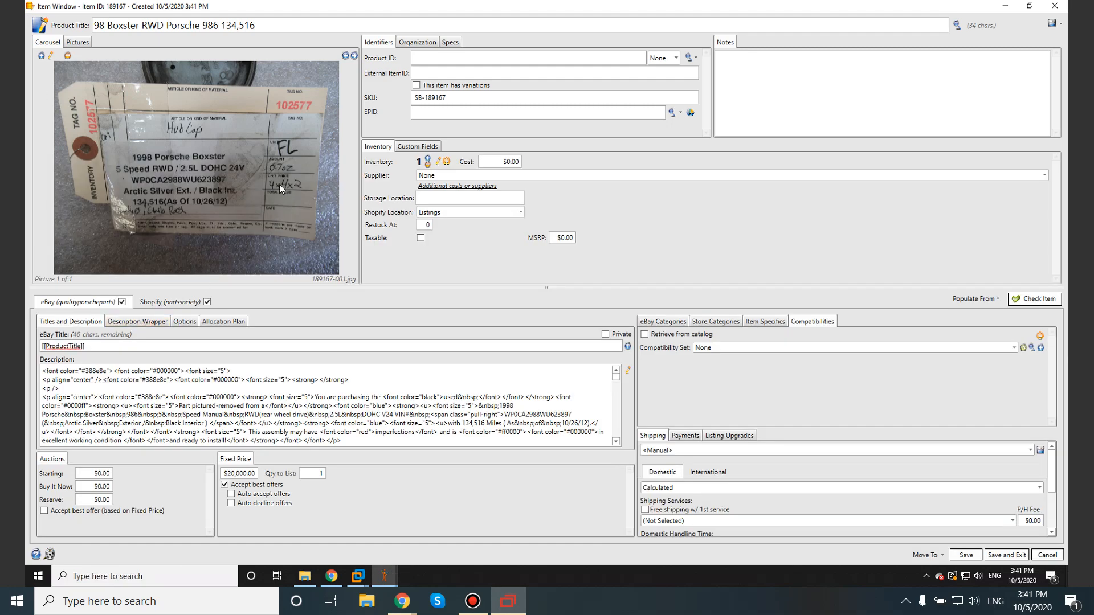
# Step: Replace the template's picture in the item with the 12 part photos from IMG_9550 to IMG_9562
pyautogui.click(68, 56)
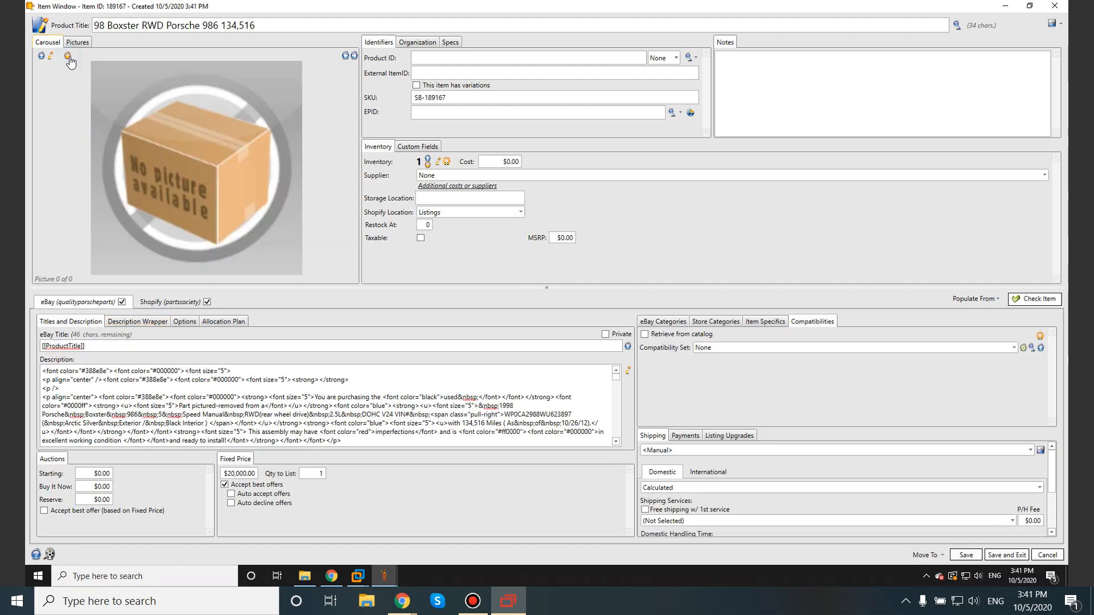
pyautogui.click(44, 57)
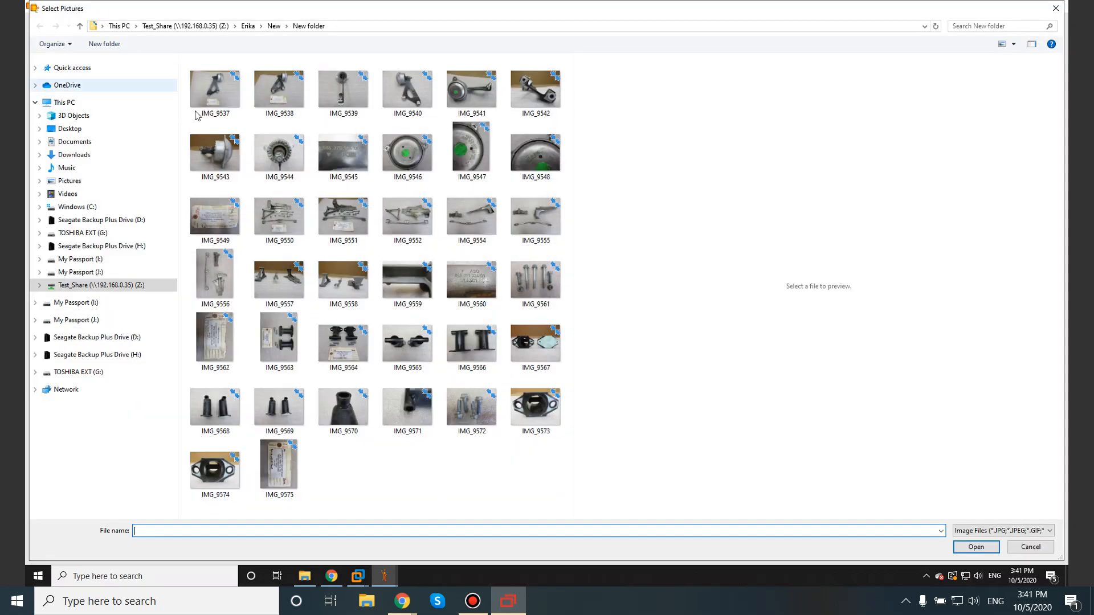
pyautogui.click(275, 224)
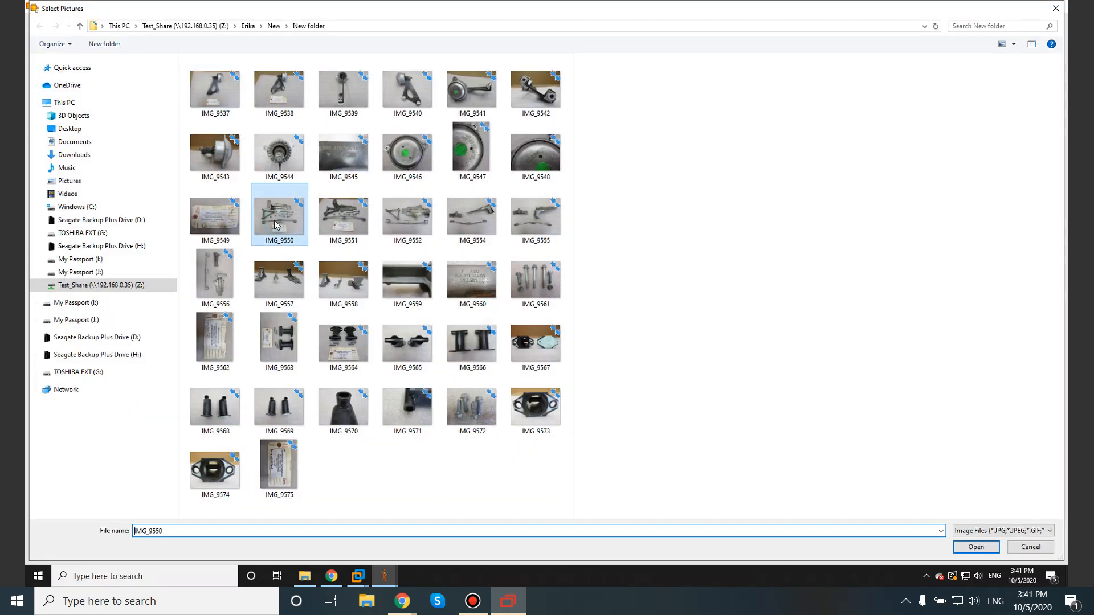
pyautogui.keyDown('shift'); pyautogui.click(228, 329); pyautogui.keyUp('shift')
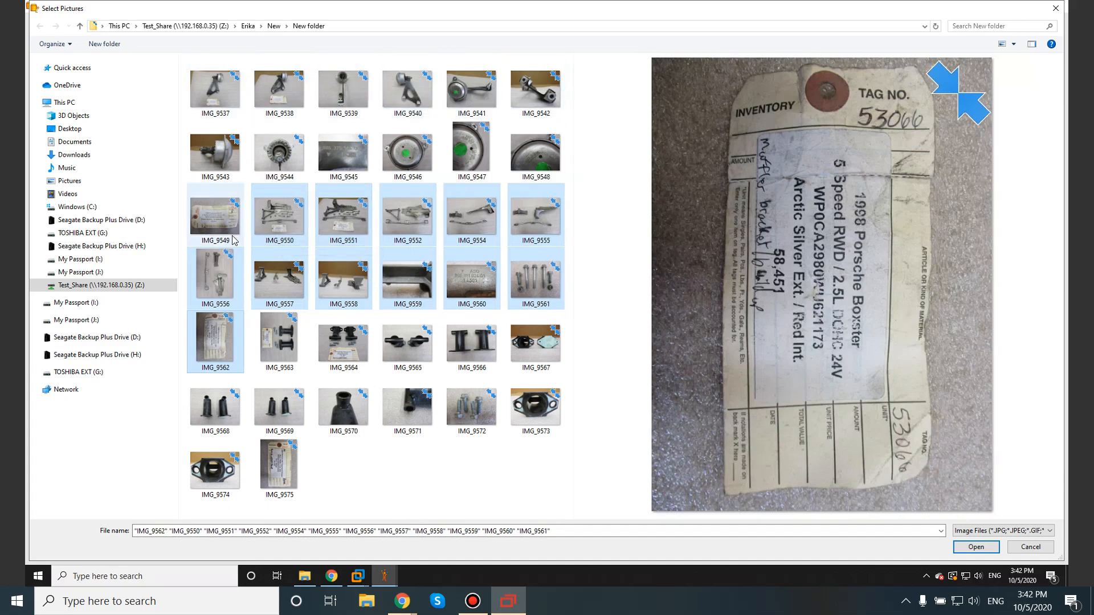
pyautogui.click(995, 548)
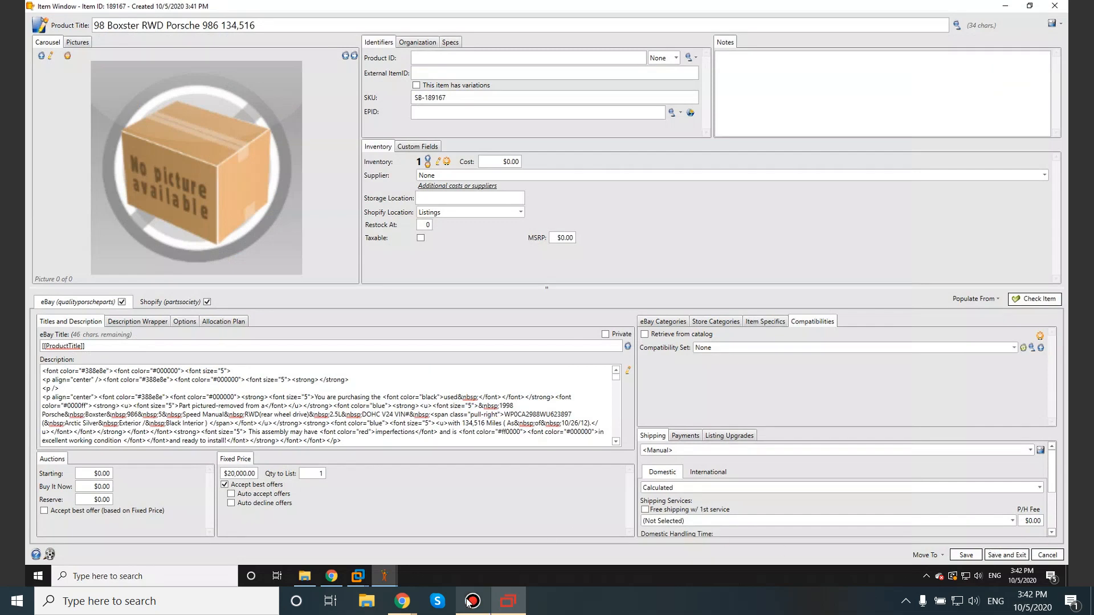
# Step: Switch to the Listings checklist spreadsheet and review items 1 to 4 on finding and copying the template, adding pictures and rotating them
pyautogui.click(1013, 10)
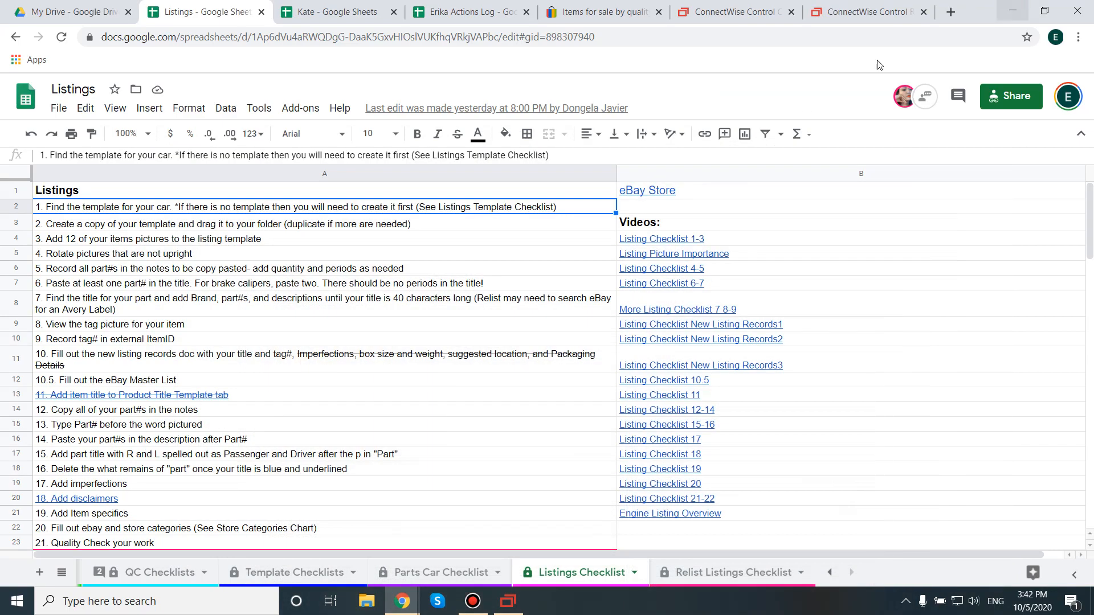
pyautogui.click(98, 226)
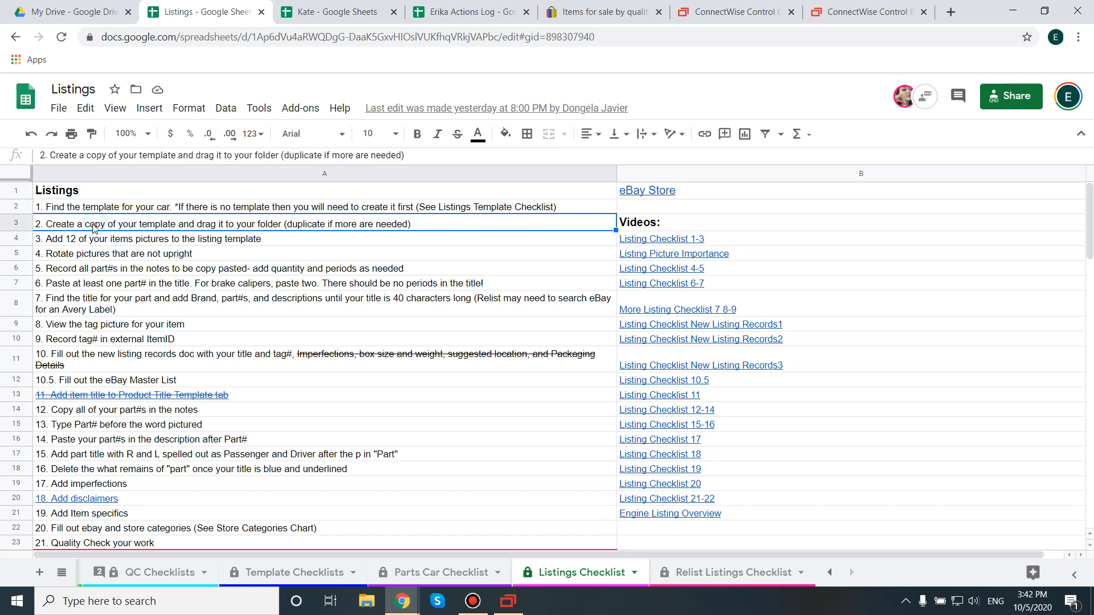
pyautogui.doubleClick(130, 225)
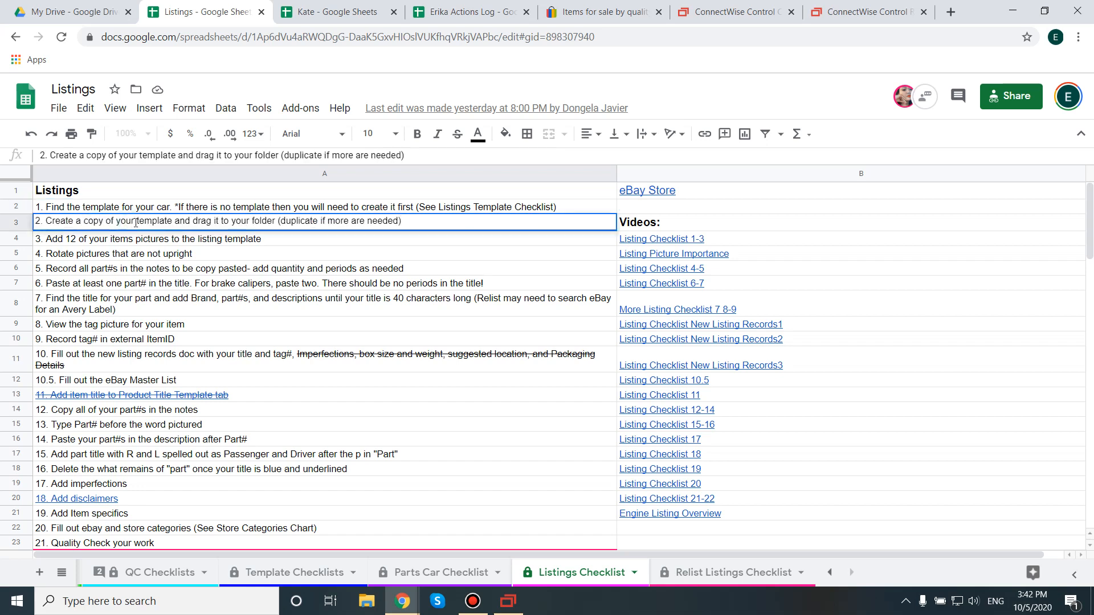
pyautogui.moveTo(136, 223); pyautogui.dragTo(213, 223)
pyautogui.click(168, 207)
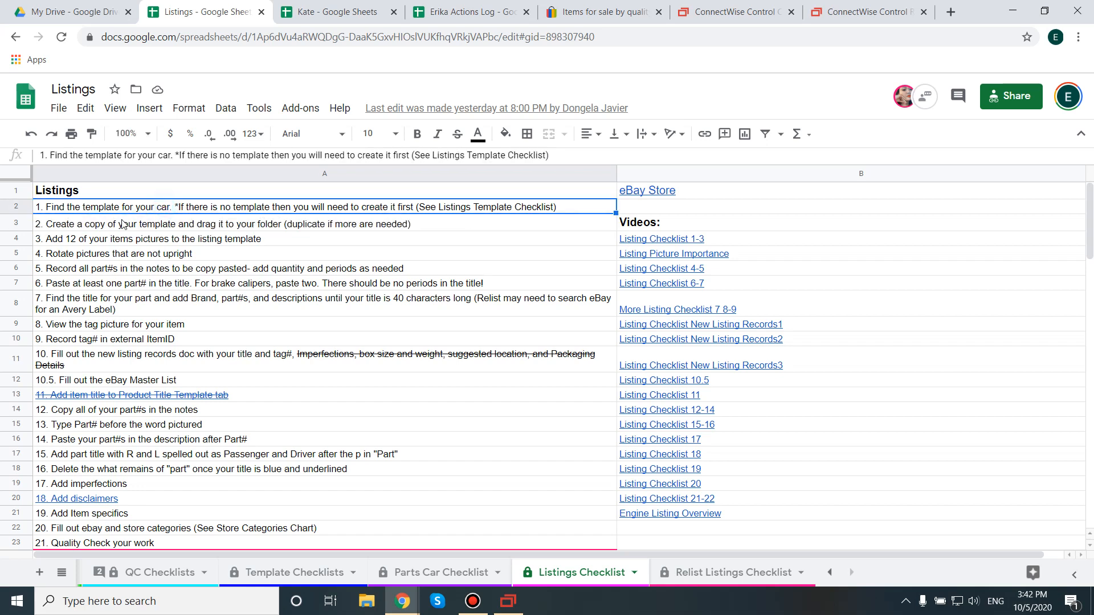
pyautogui.click(91, 242)
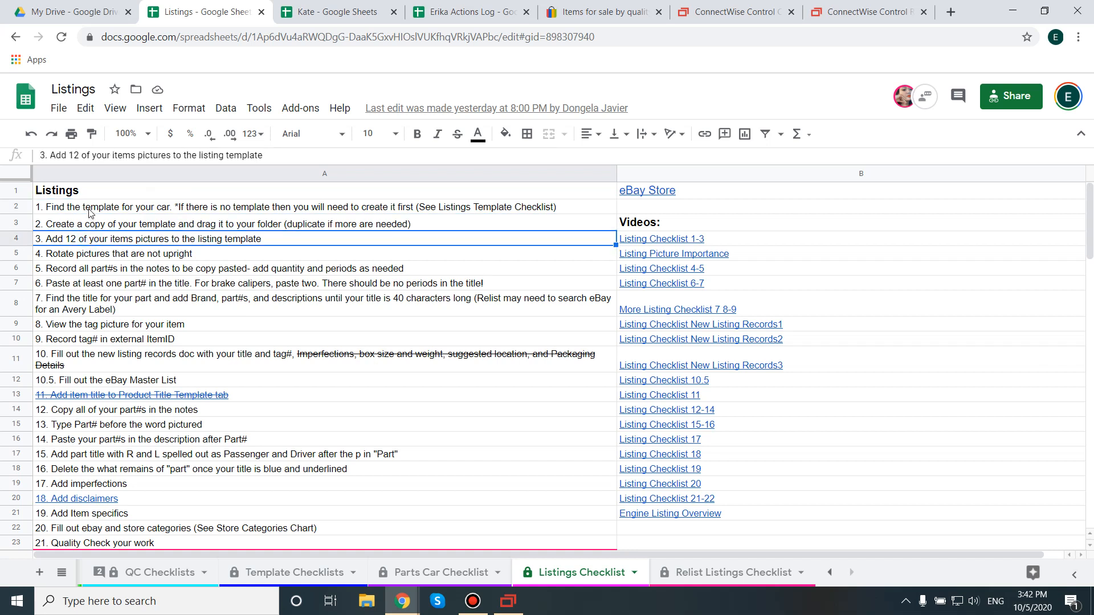
pyautogui.click(89, 209)
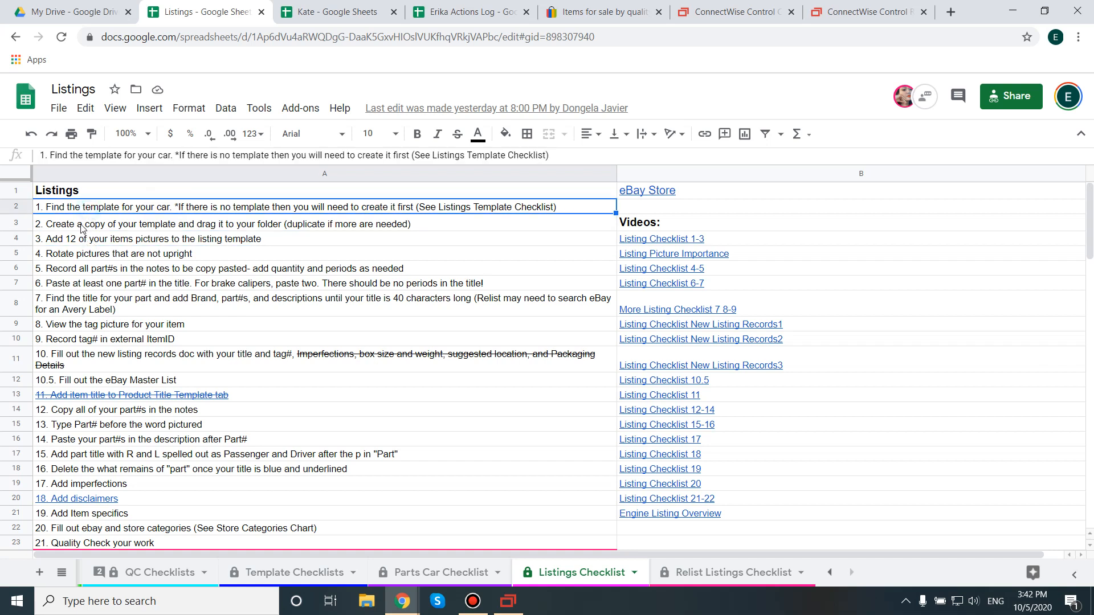
pyautogui.click(106, 242)
pyautogui.doubleClick(143, 240)
pyautogui.moveTo(268, 238); pyautogui.dragTo(51, 241)
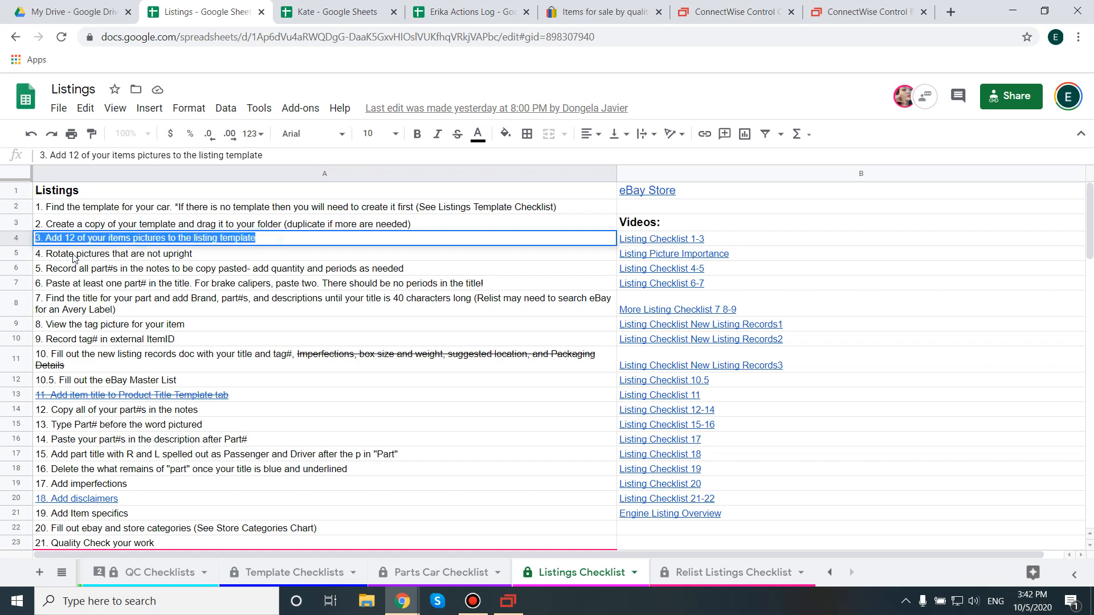
pyautogui.click(74, 255)
pyautogui.tripleClick(75, 252)
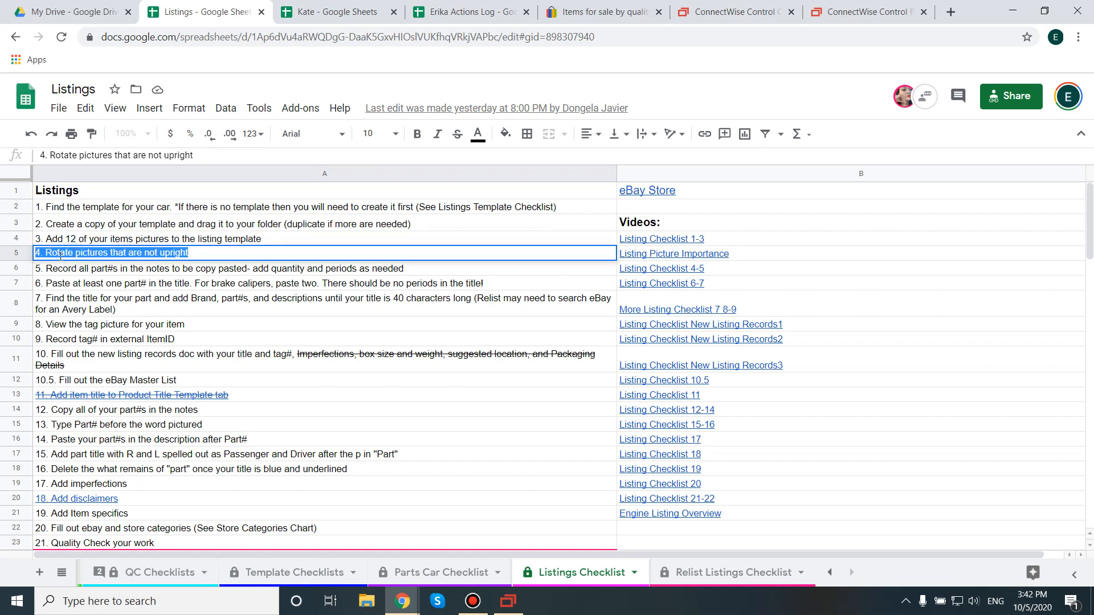
pyautogui.click(119, 253)
pyautogui.moveTo(198, 253); pyautogui.dragTo(45, 253)
# Step: Return to the SixBit item window and rotate the inventory tag picture by 270° in the image editor
pyautogui.click(508, 601)
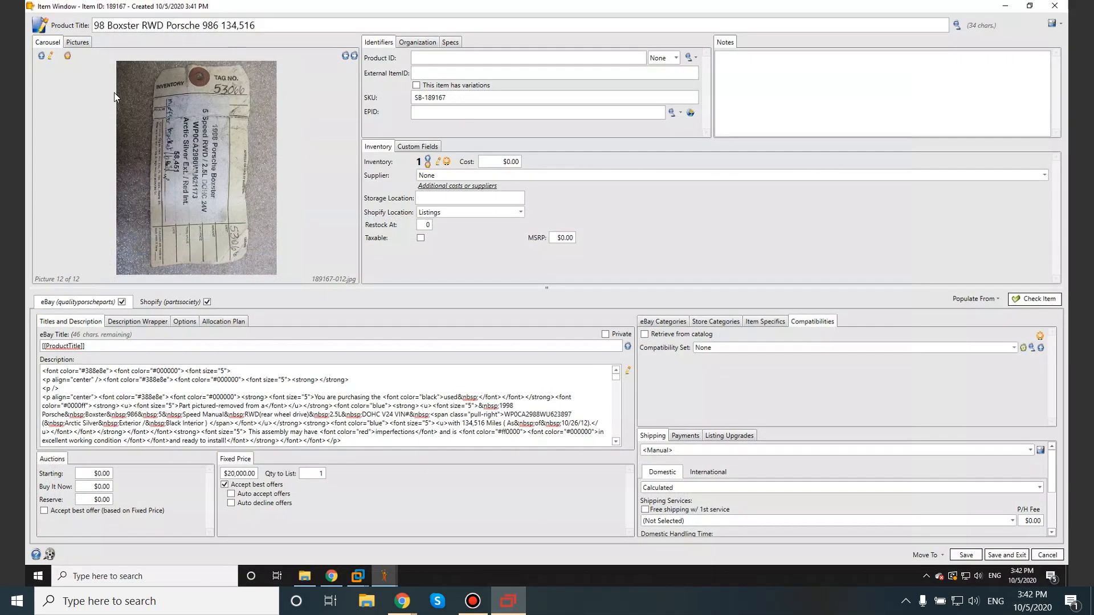
pyautogui.doubleClick(193, 140)
pyautogui.click(210, 176)
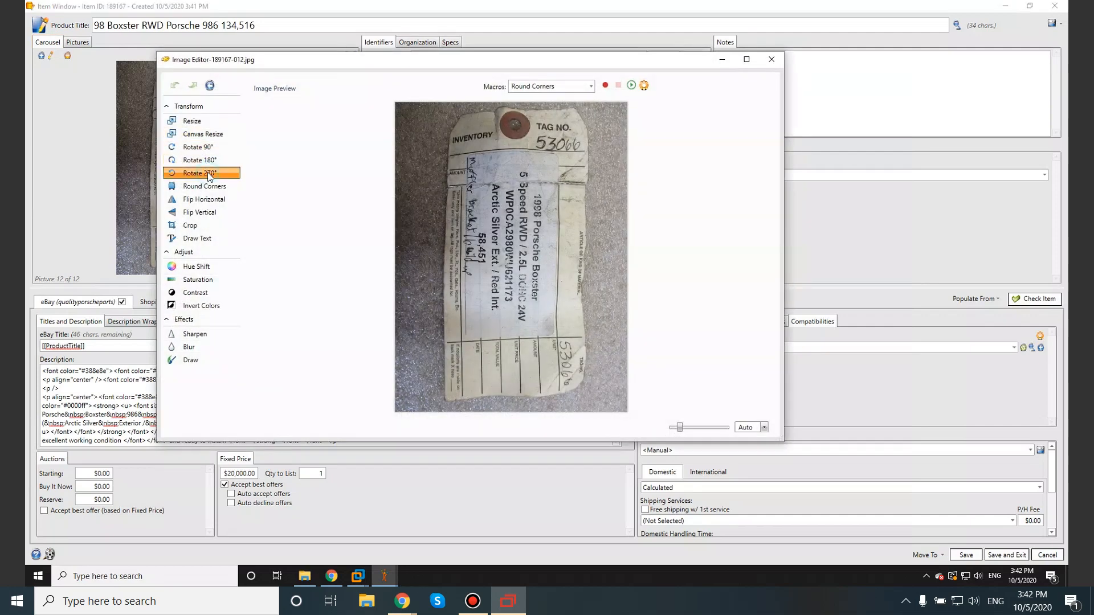
pyautogui.click(772, 59)
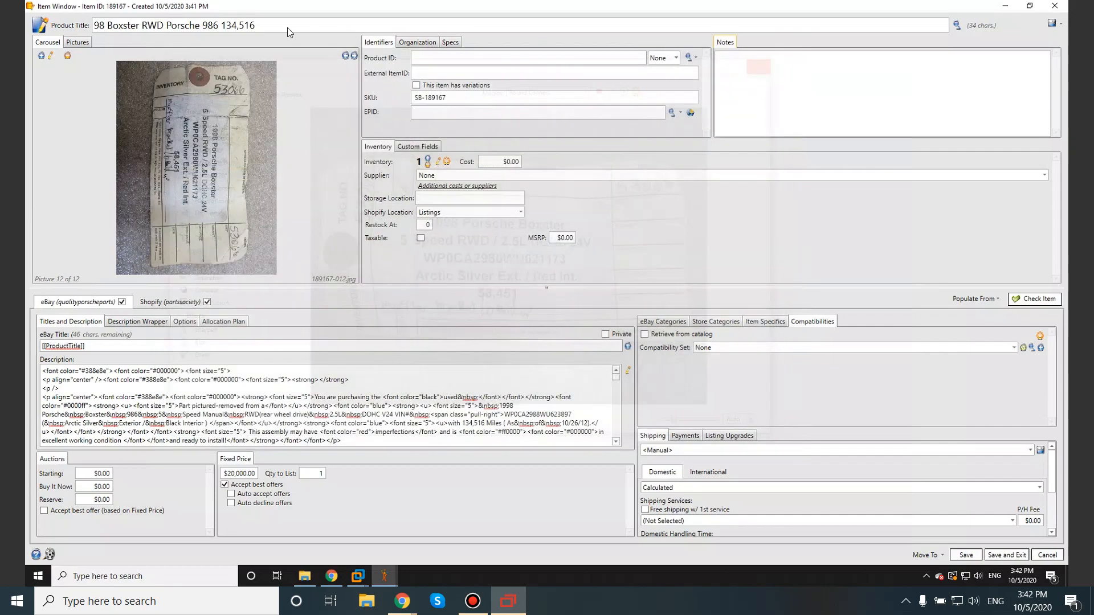
# Step: Review the item's pictures as thumbnails and one by one up to picture 11, checking their orientation and content
pyautogui.click(82, 43)
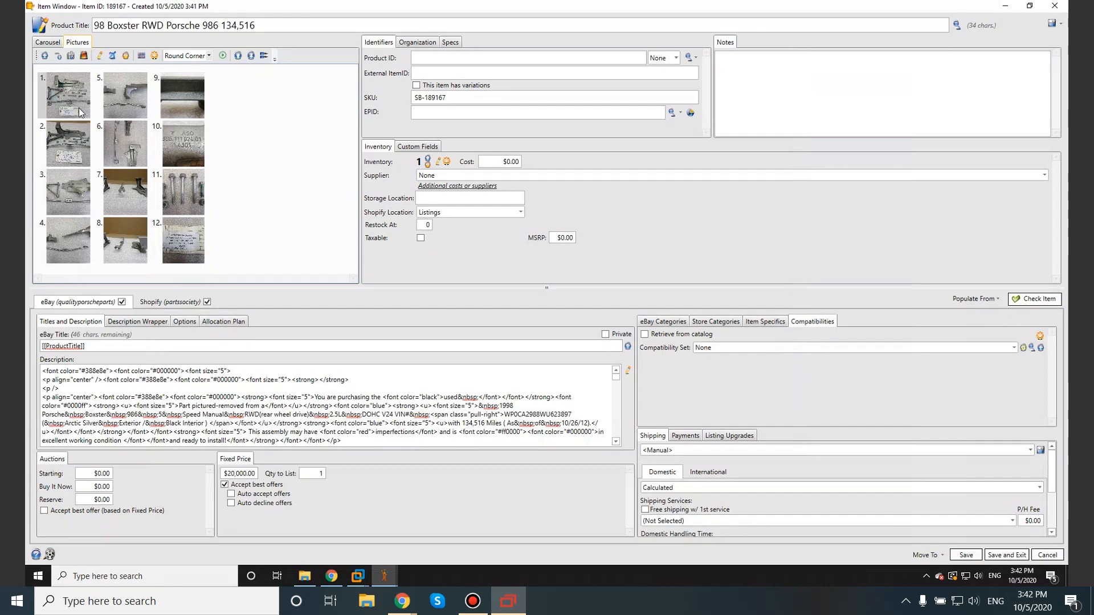
pyautogui.click(47, 42)
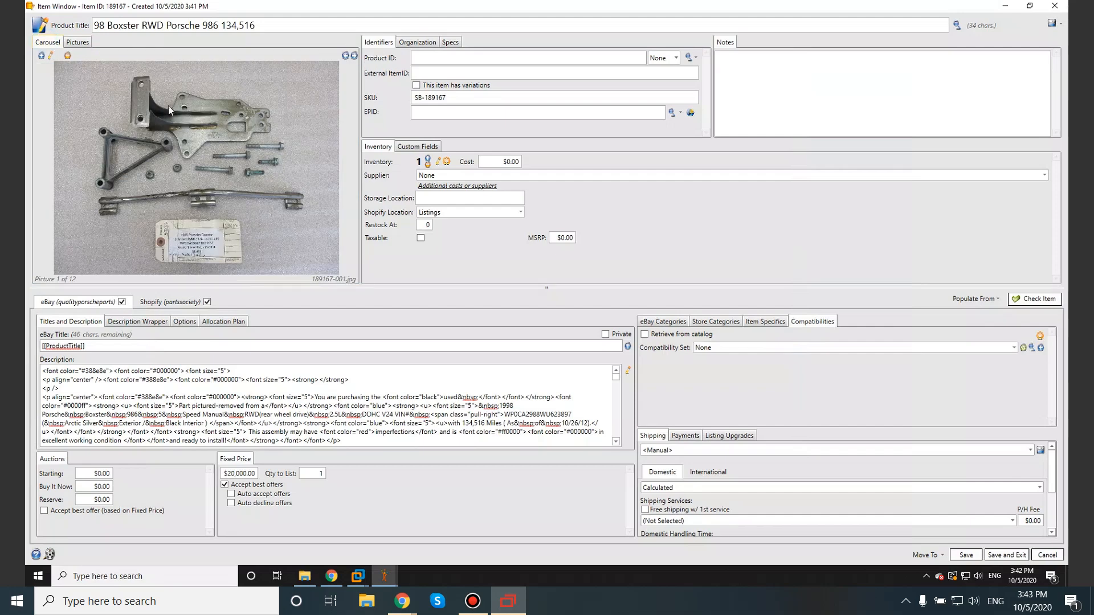
pyautogui.click(354, 57)
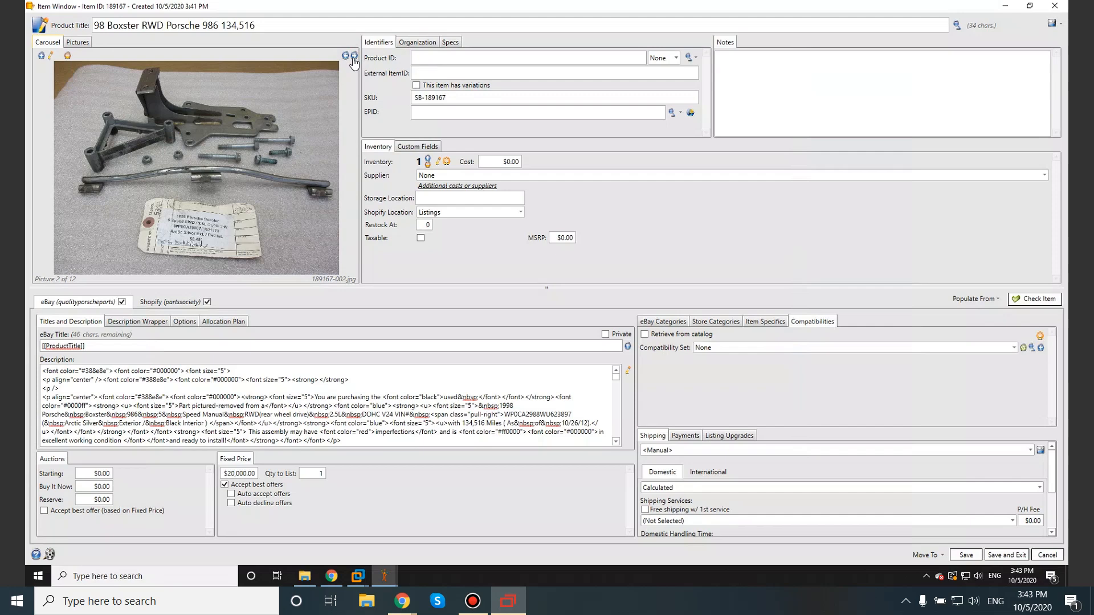
pyautogui.click(353, 57)
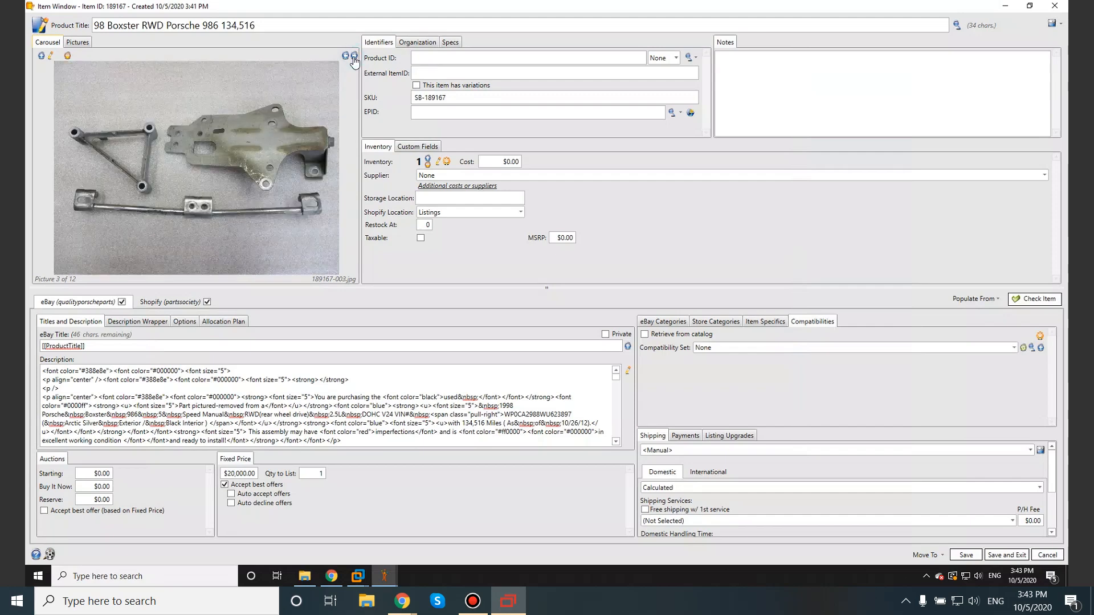
pyautogui.click(354, 58)
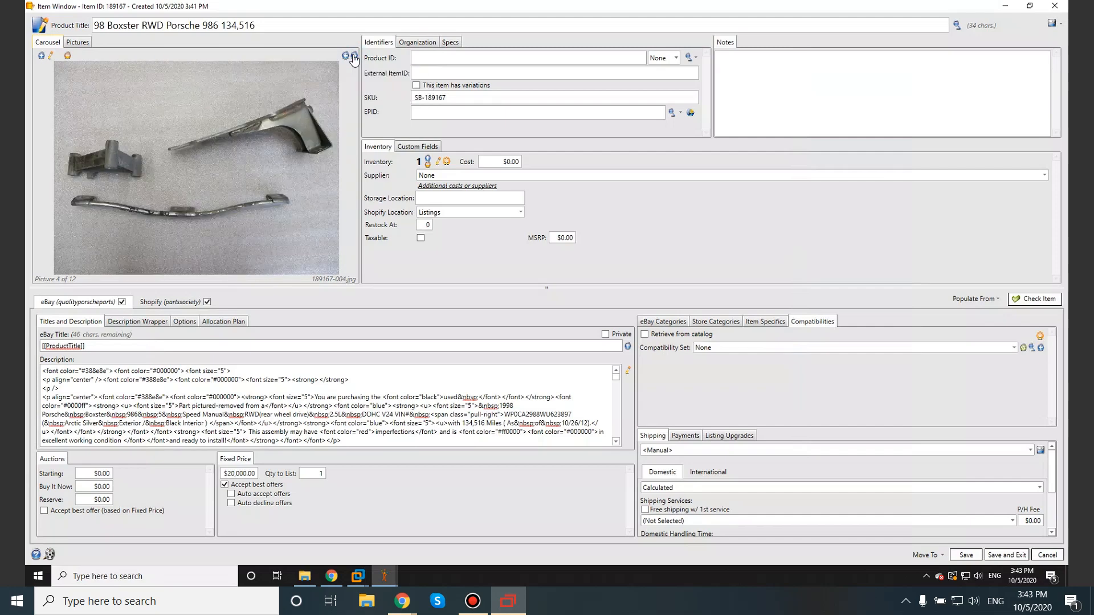
pyautogui.click(354, 57)
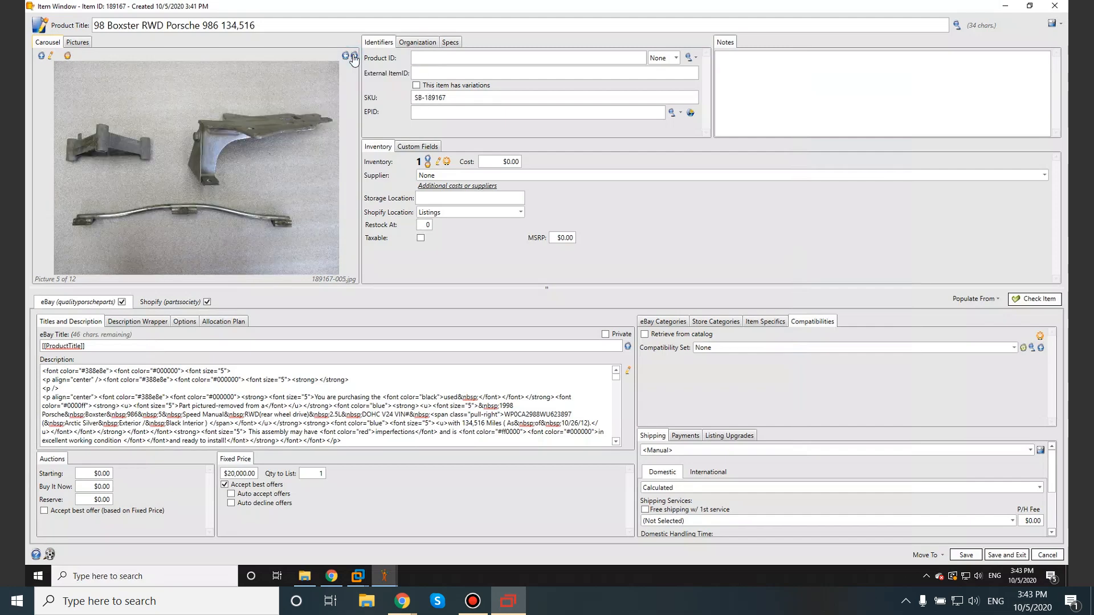
pyautogui.click(354, 57)
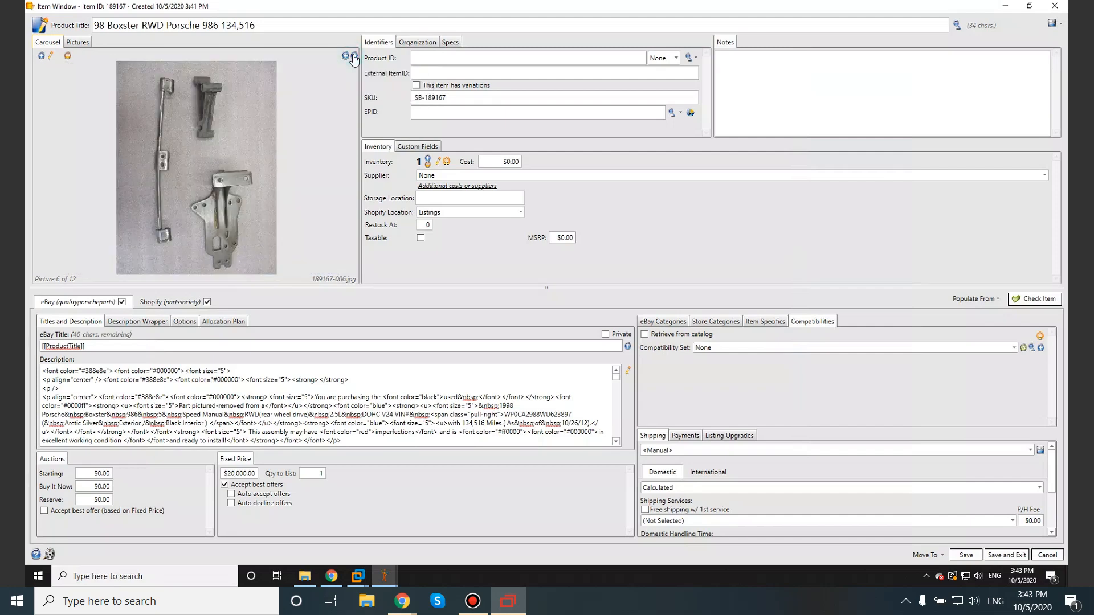
pyautogui.click(354, 58)
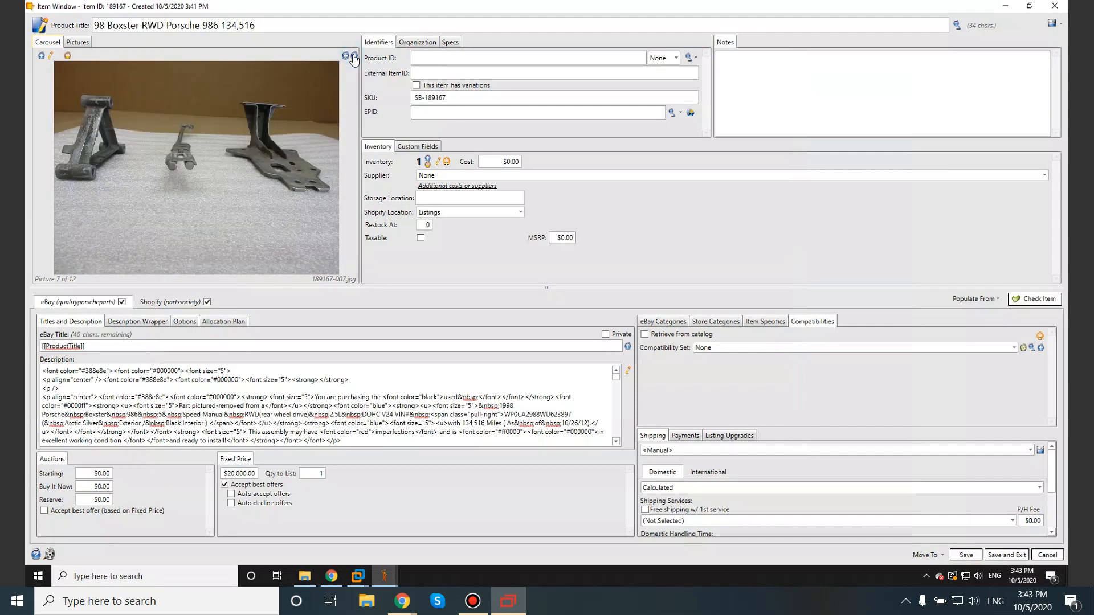
pyautogui.click(354, 57)
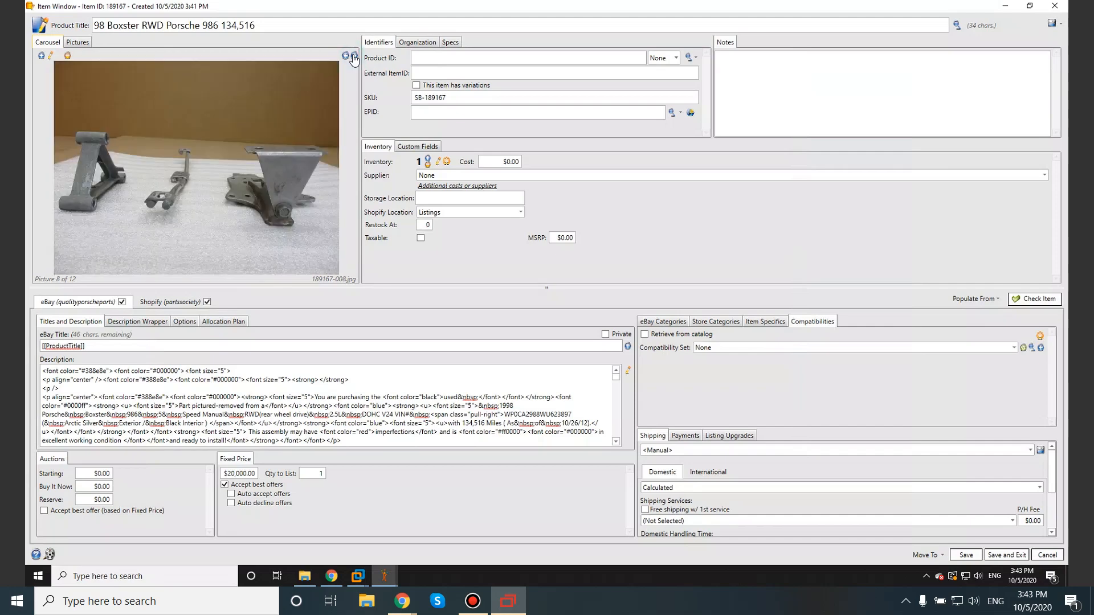
pyautogui.click(354, 58)
pyautogui.click(354, 58)
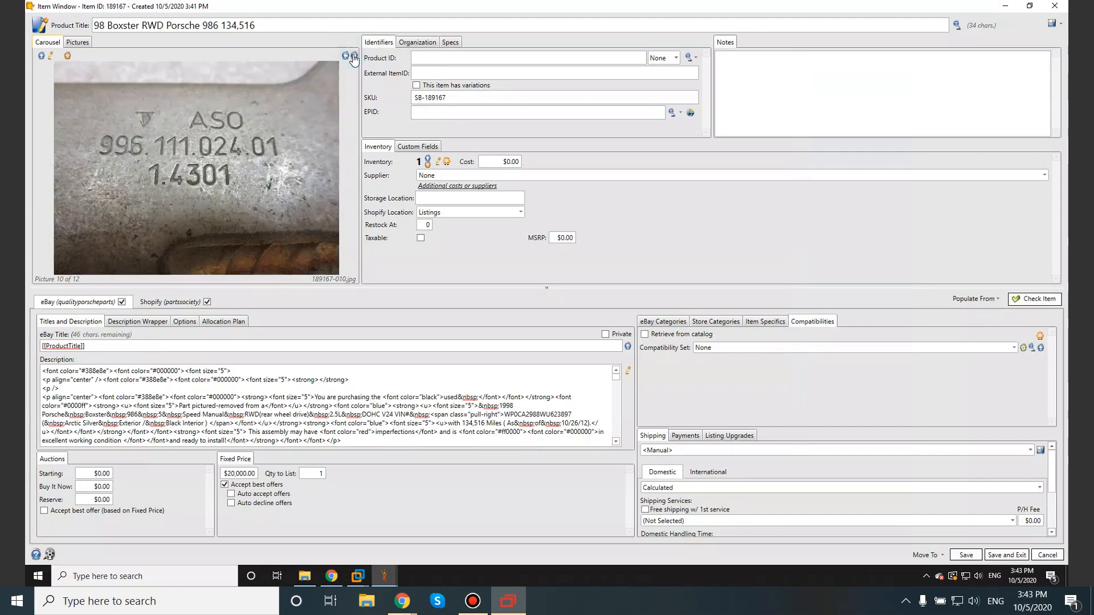
pyautogui.click(354, 58)
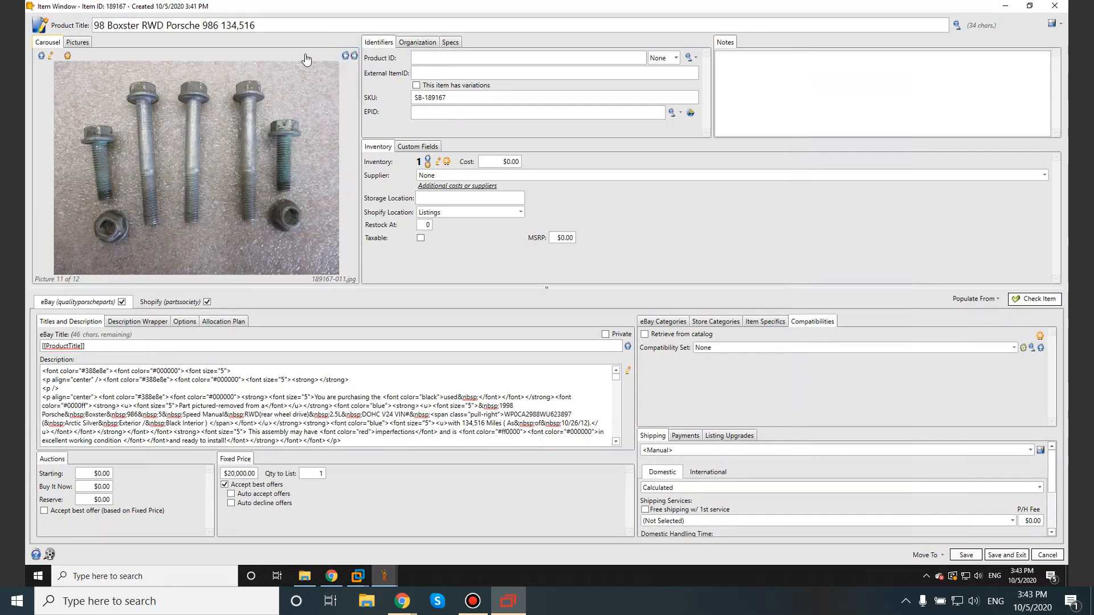
# Step: Move the bolts picture from position 11 to position 9 in the item's picture order
pyautogui.click(77, 44)
pyautogui.moveTo(183, 196); pyautogui.dragTo(129, 257)
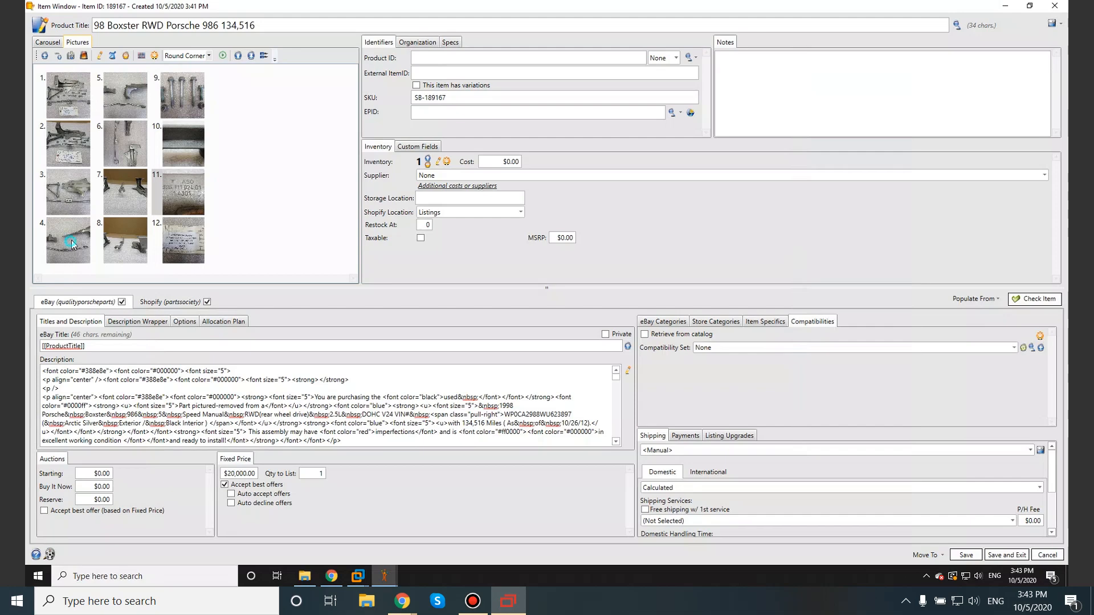
# Step: Look through the picture thumbnails again to check their order, including the bracket, bolt and part number pictures
pyautogui.click(128, 152)
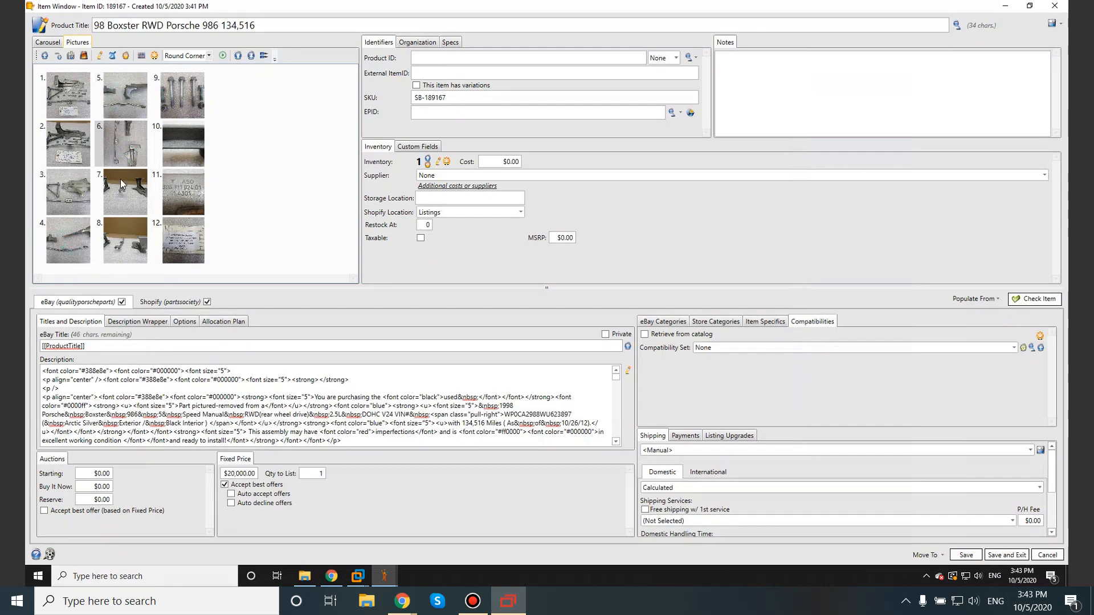
pyautogui.click(126, 204)
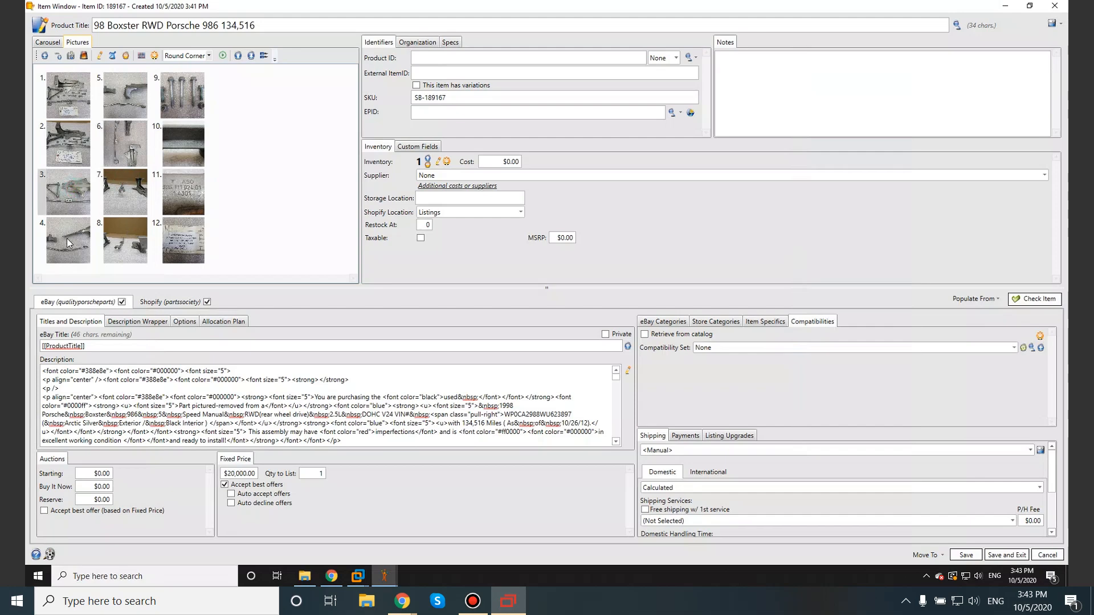
pyautogui.click(127, 151)
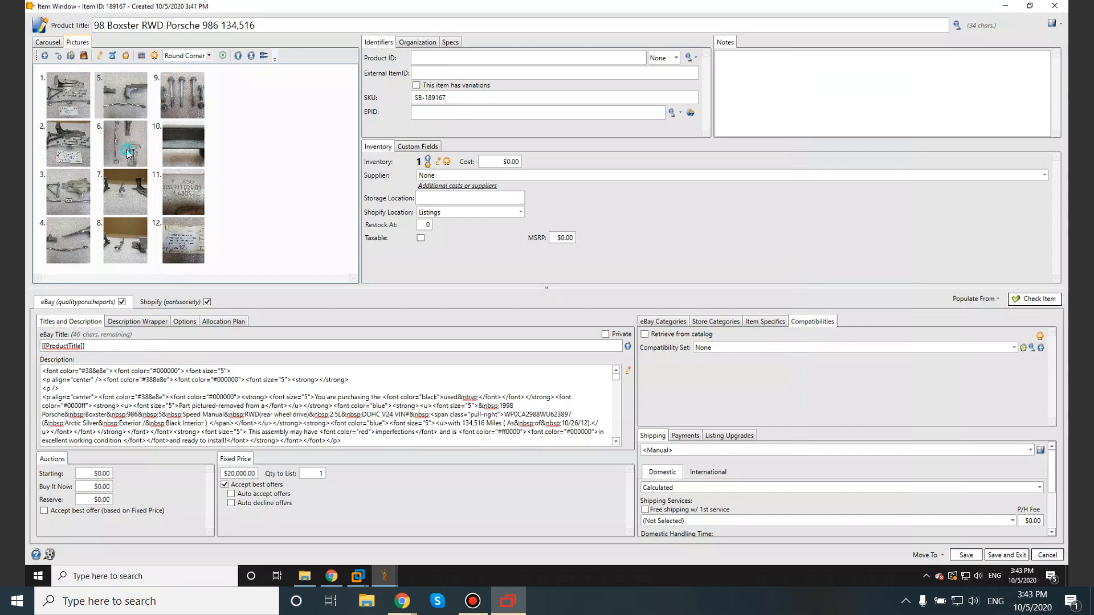
pyautogui.click(126, 194)
pyautogui.click(120, 260)
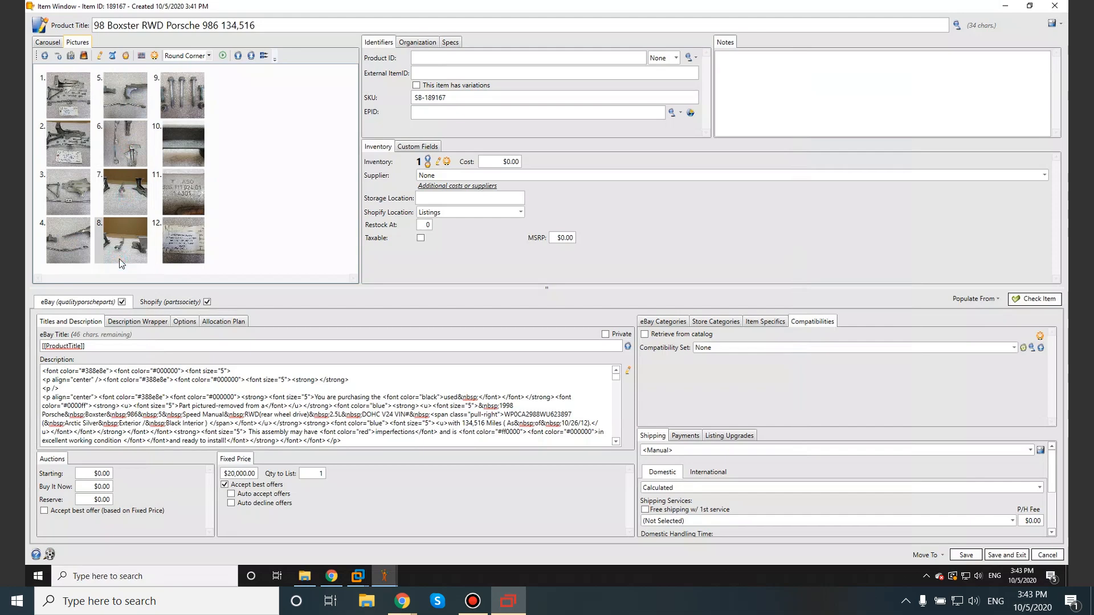
pyautogui.click(190, 95)
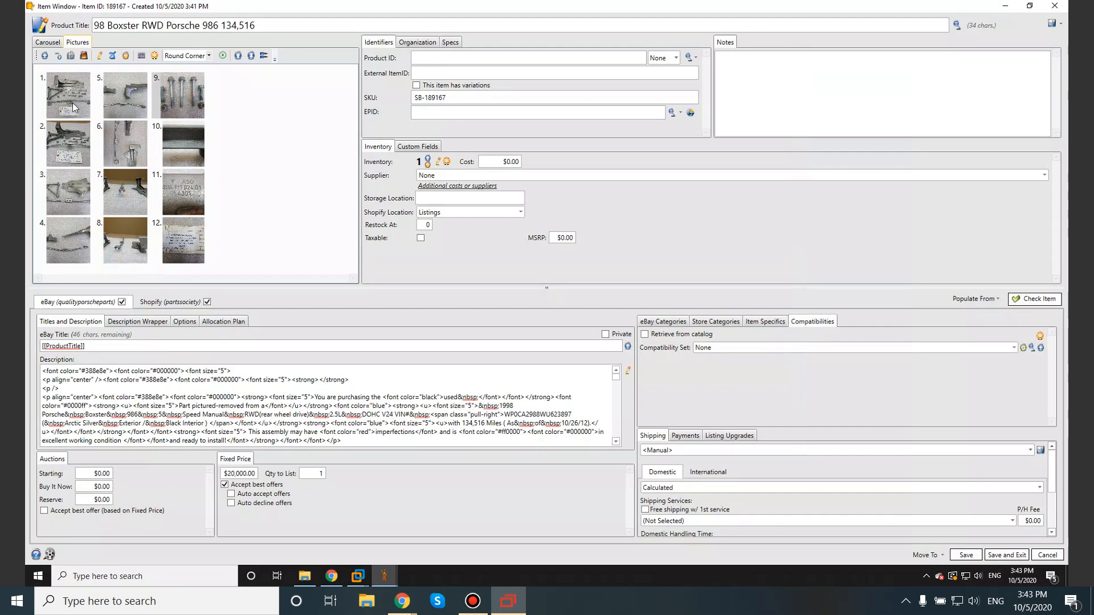
pyautogui.click(176, 142)
pyautogui.click(187, 191)
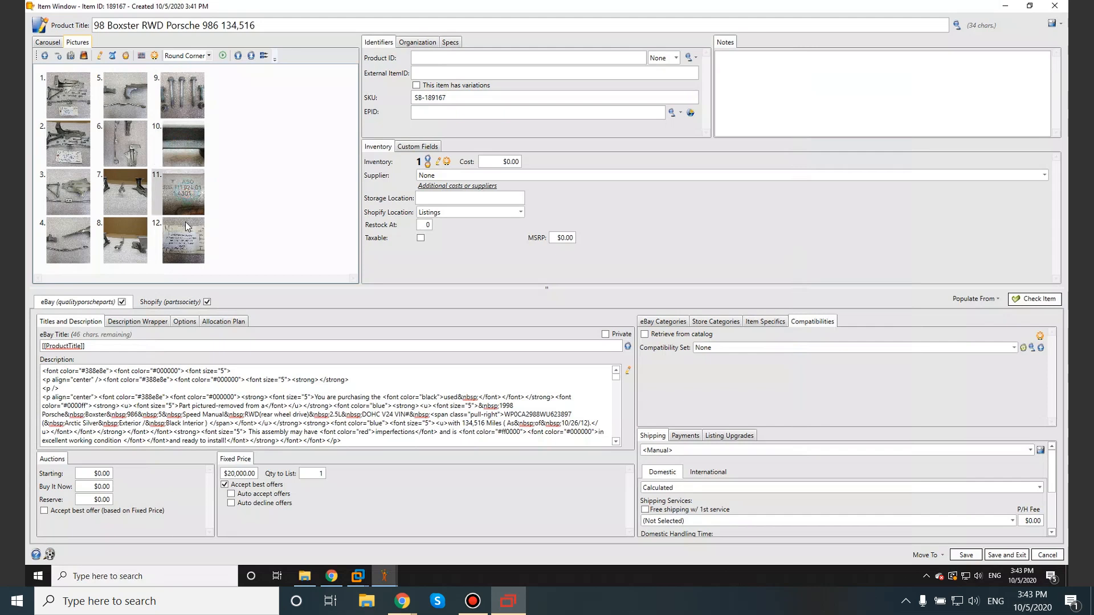
pyautogui.click(185, 137)
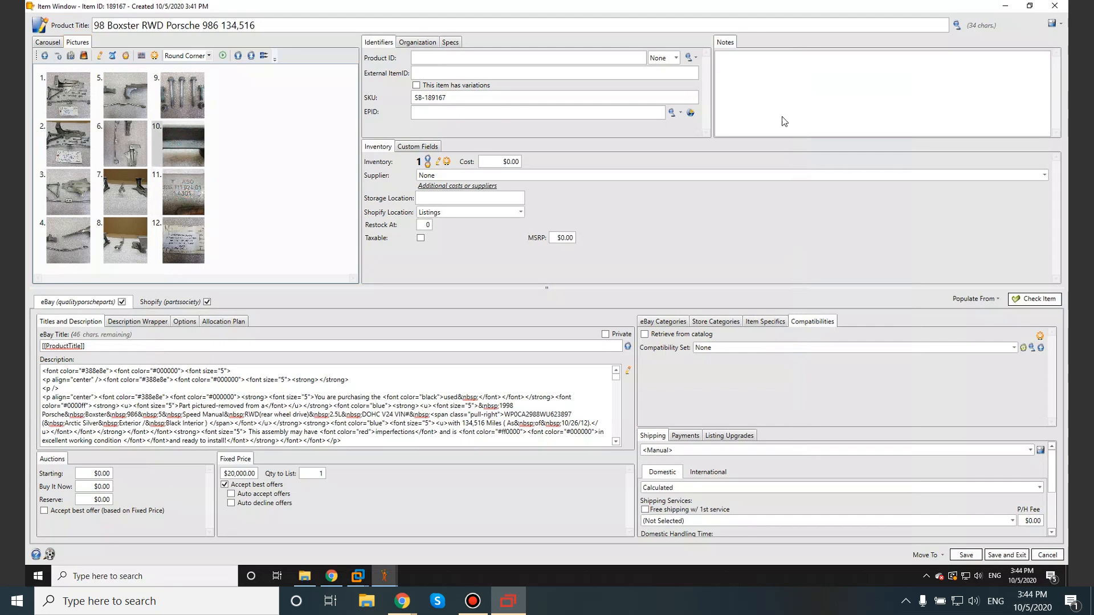
# Step: Read item 5 of the Listings checklist and record part number 996.111.223.00 from picture 10 in the SixBit item's notes
pyautogui.click(1013, 9)
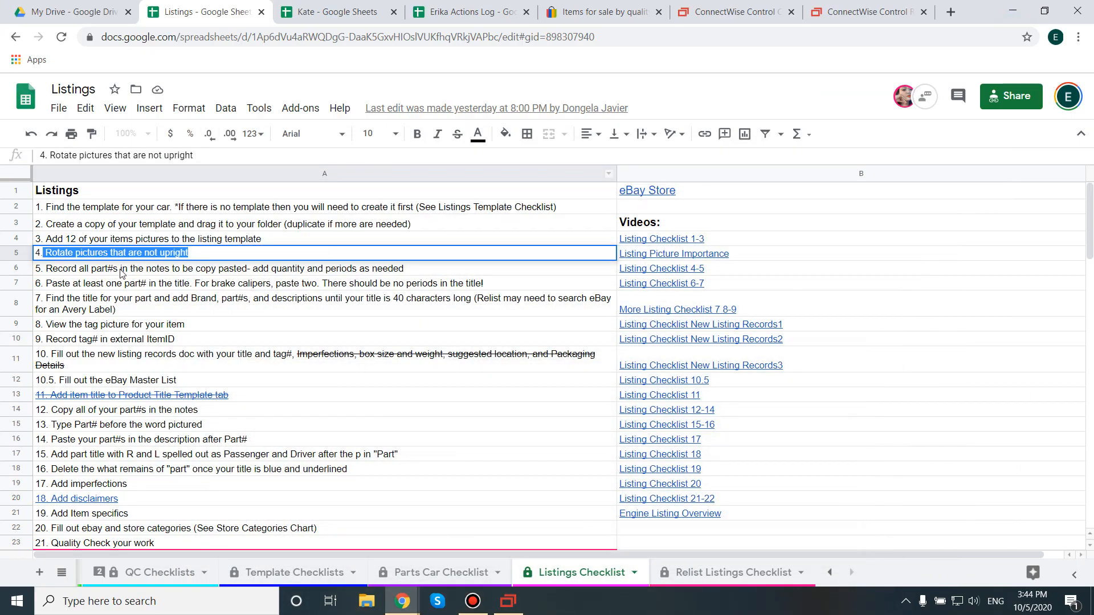
pyautogui.doubleClick(203, 271)
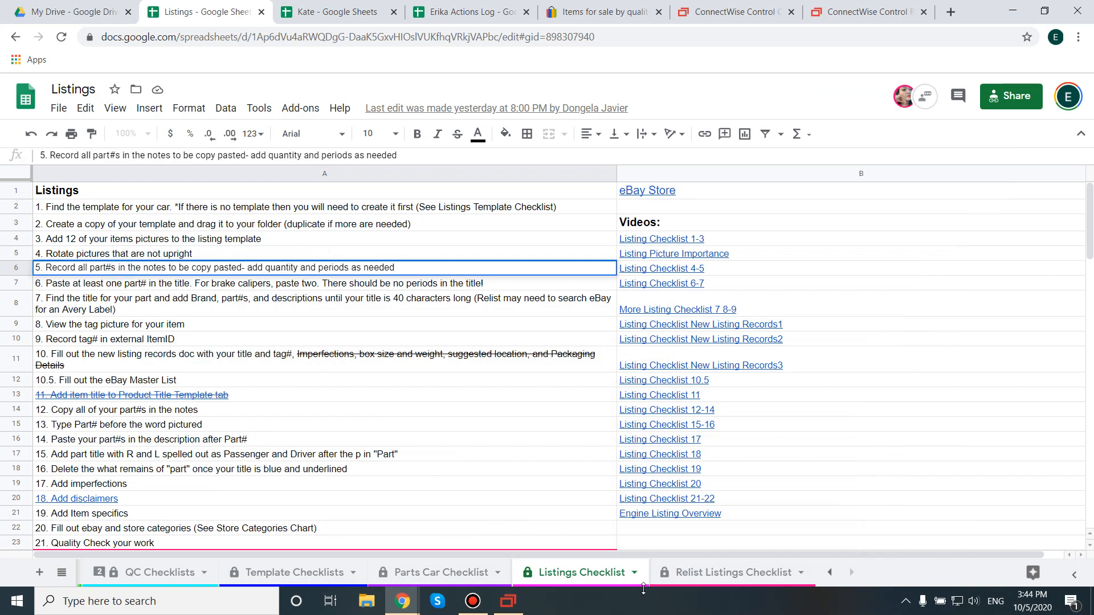
pyautogui.click(506, 604)
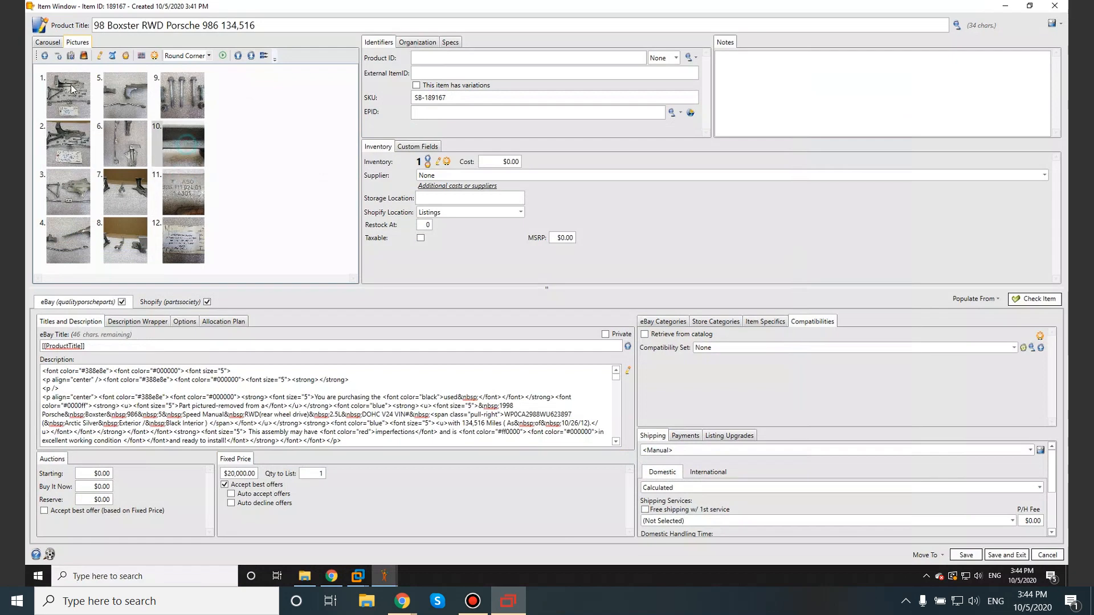
pyautogui.click(58, 43)
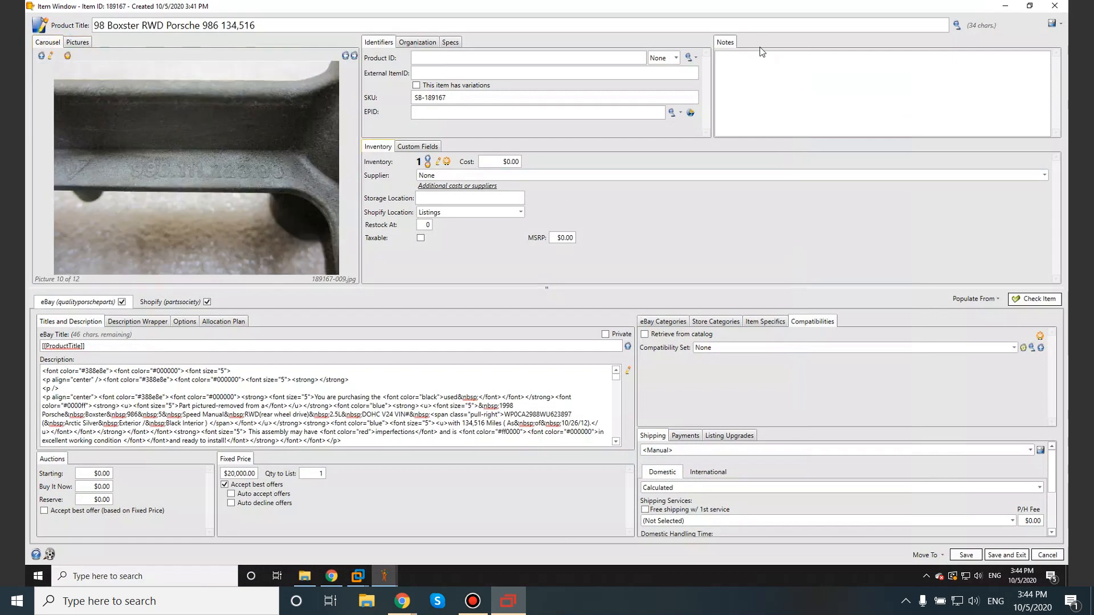
pyautogui.click(756, 63)
pyautogui.write('996.111.223.00')
pyautogui.click(761, 63)
# Step: View picture 11 enlarged and append "+ 996.111.024.01" to the part numbers in the notes
pyautogui.click(77, 42)
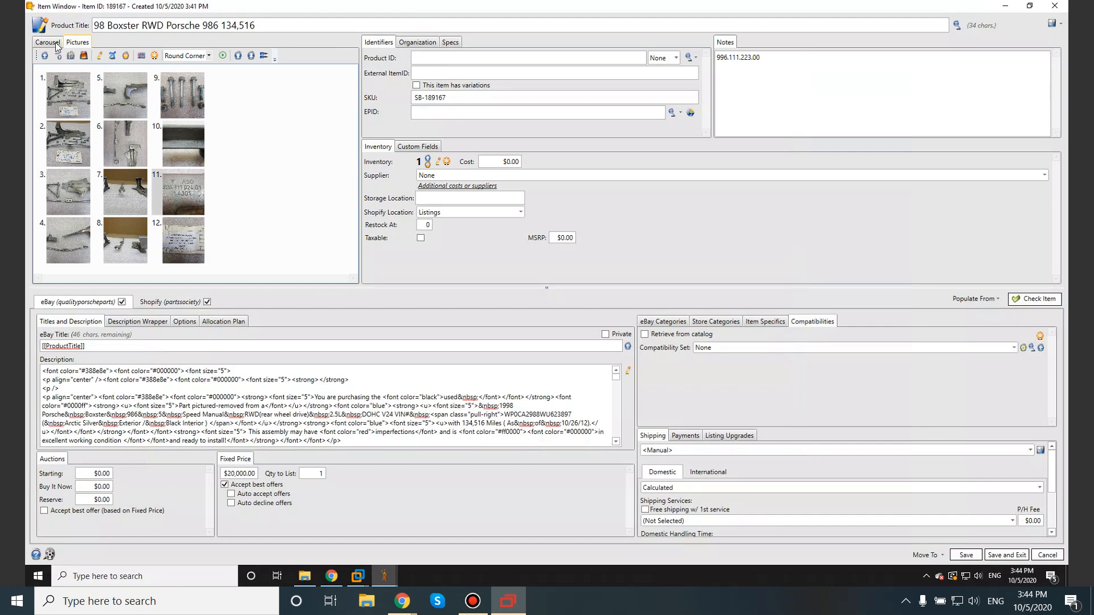
pyautogui.click(48, 42)
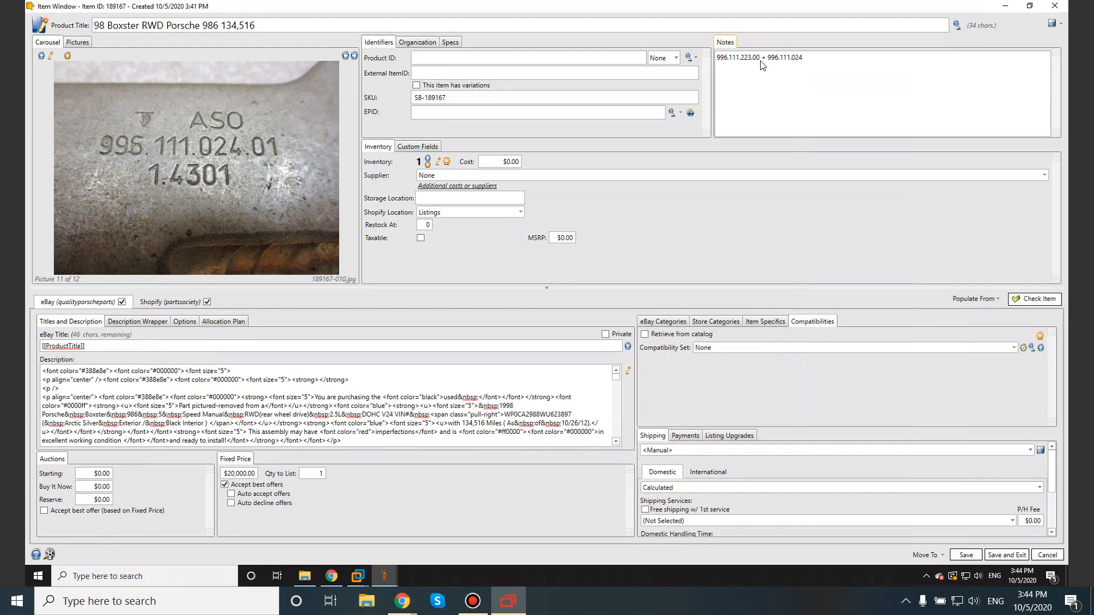
pyautogui.click(823, 57)
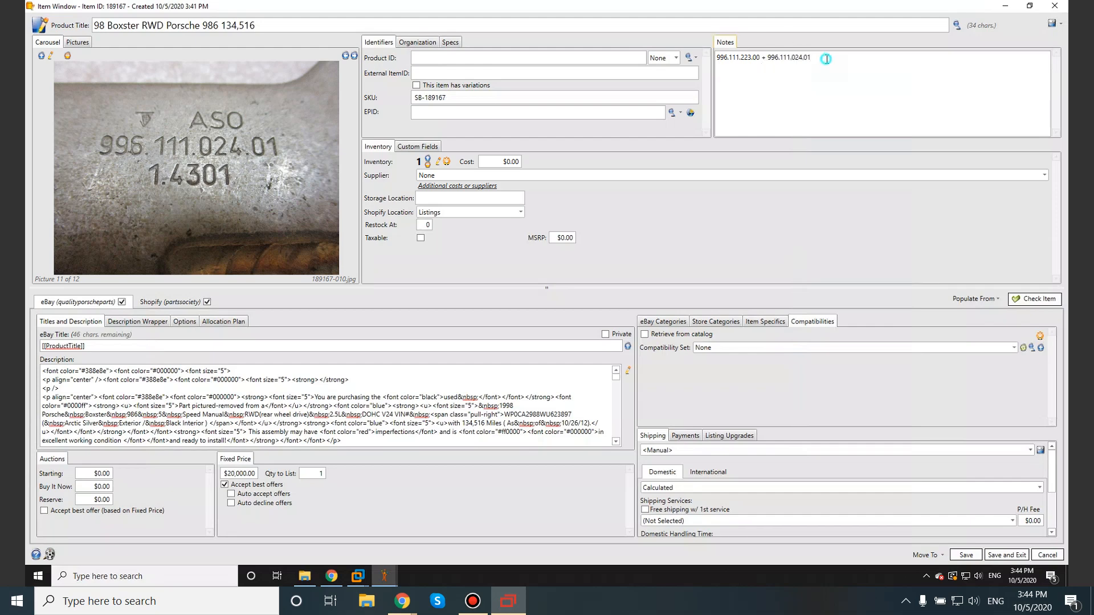
# Step: Copy 996.111.223.00 from the notes and review items 6 and 7 of the Listings checklist on building the title
pyautogui.doubleClick(759, 58)
pyautogui.moveTo(760, 58); pyautogui.dragTo(703, 56)
pyautogui.hotkey('ctrl', 'c')
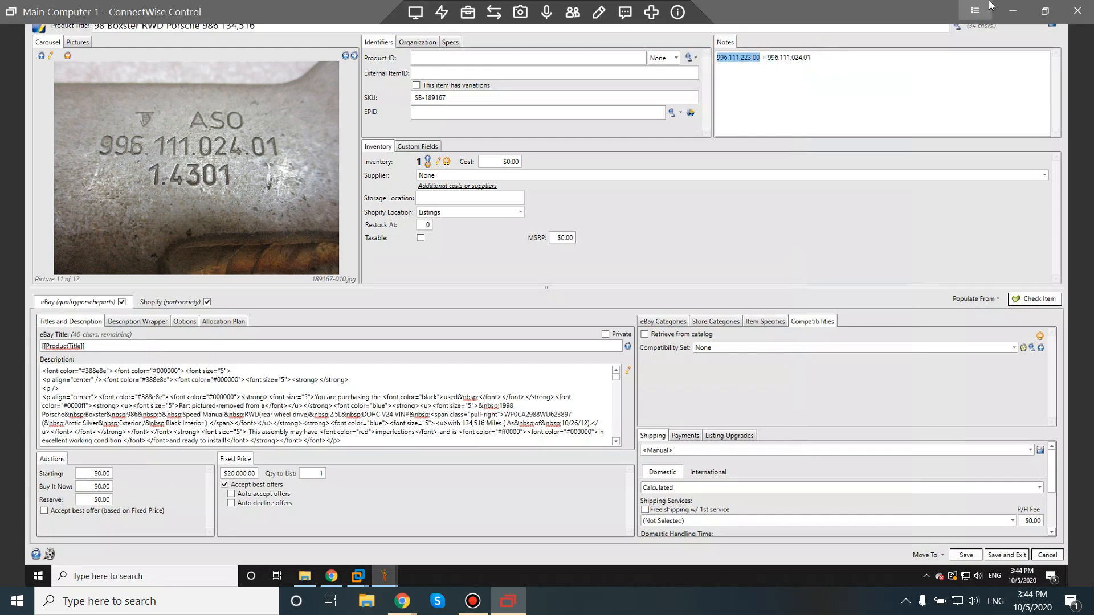
pyautogui.click(1013, 11)
pyautogui.click(139, 284)
pyautogui.doubleClick(203, 283)
pyautogui.moveTo(187, 282); pyautogui.dragTo(7, 275)
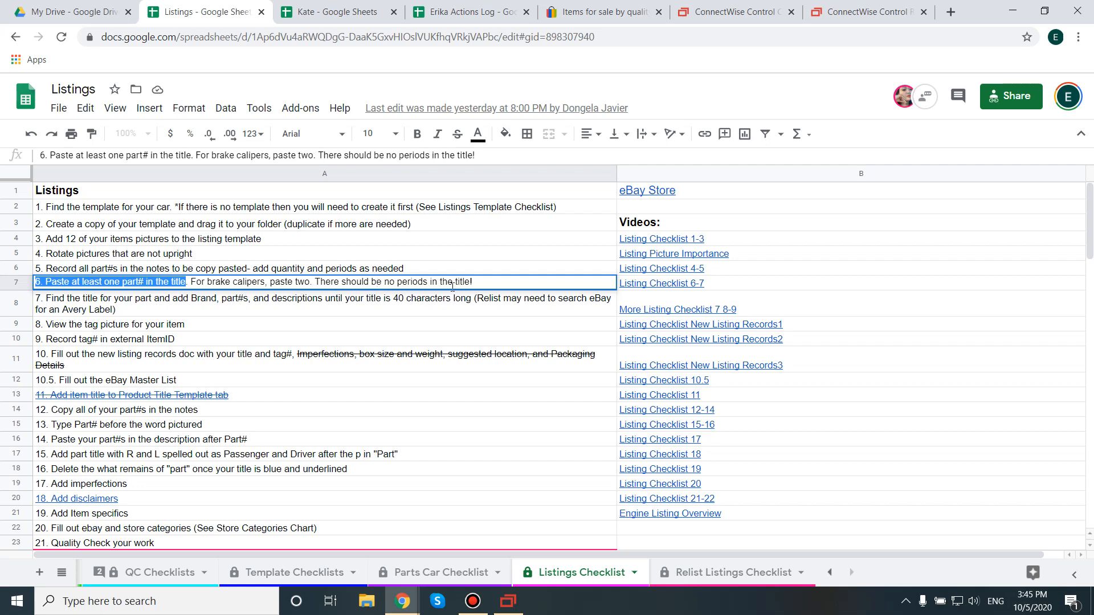
pyautogui.doubleClick(78, 304)
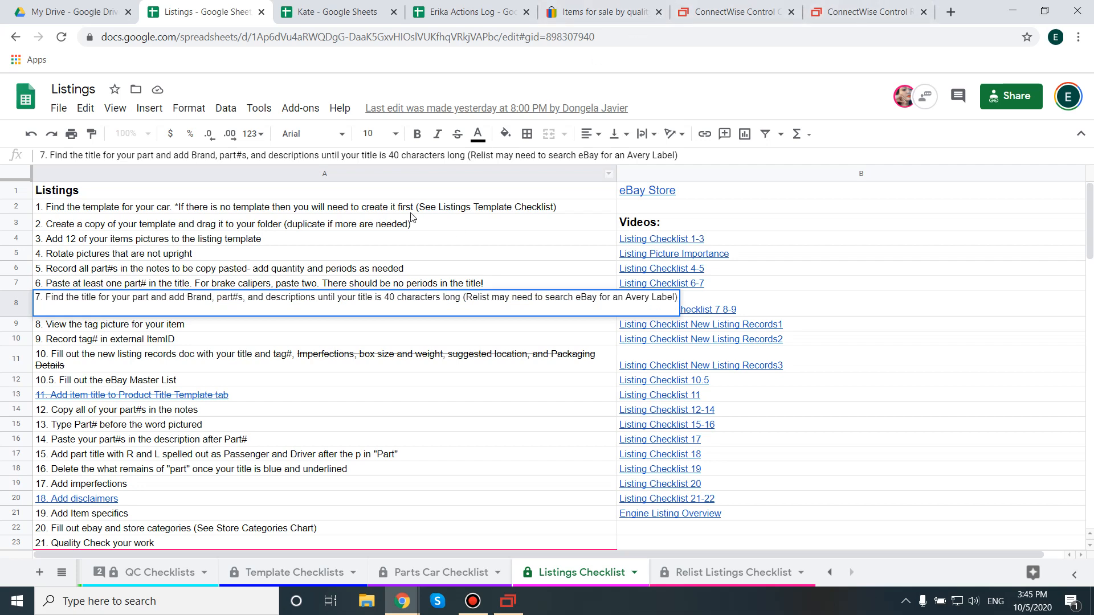
pyautogui.click(598, 11)
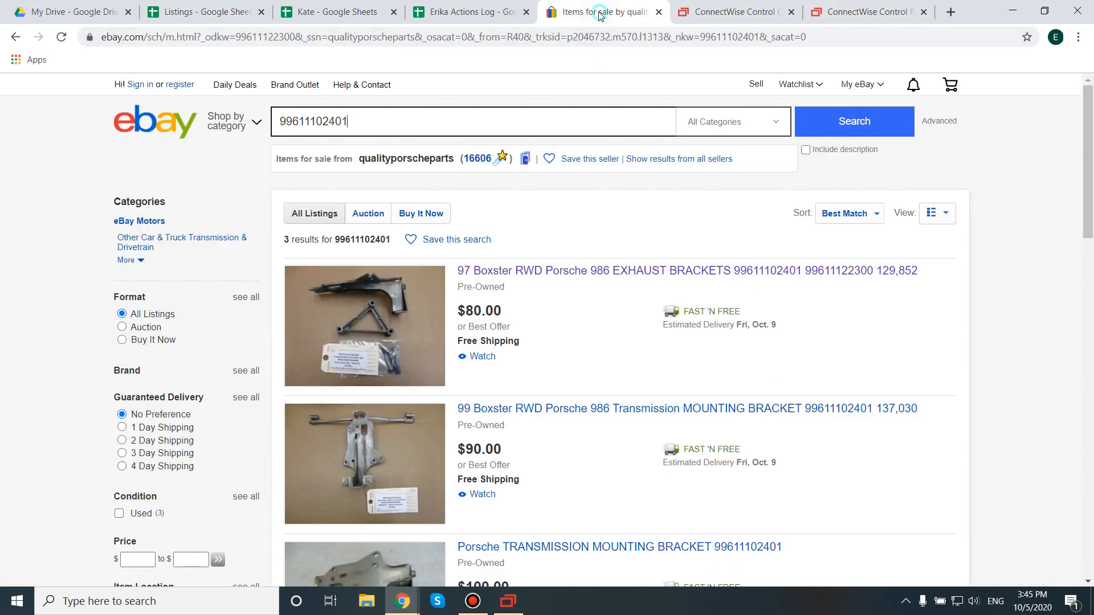
pyautogui.doubleClick(341, 130)
pyautogui.hotkey('ctrl', 'v')
pyautogui.click(302, 122)
pyautogui.press('BackSpace')
pyautogui.click(320, 122)
pyautogui.press('BackSpace')
pyautogui.click(341, 123)
pyautogui.press('BackSpace')
pyautogui.click(823, 129)
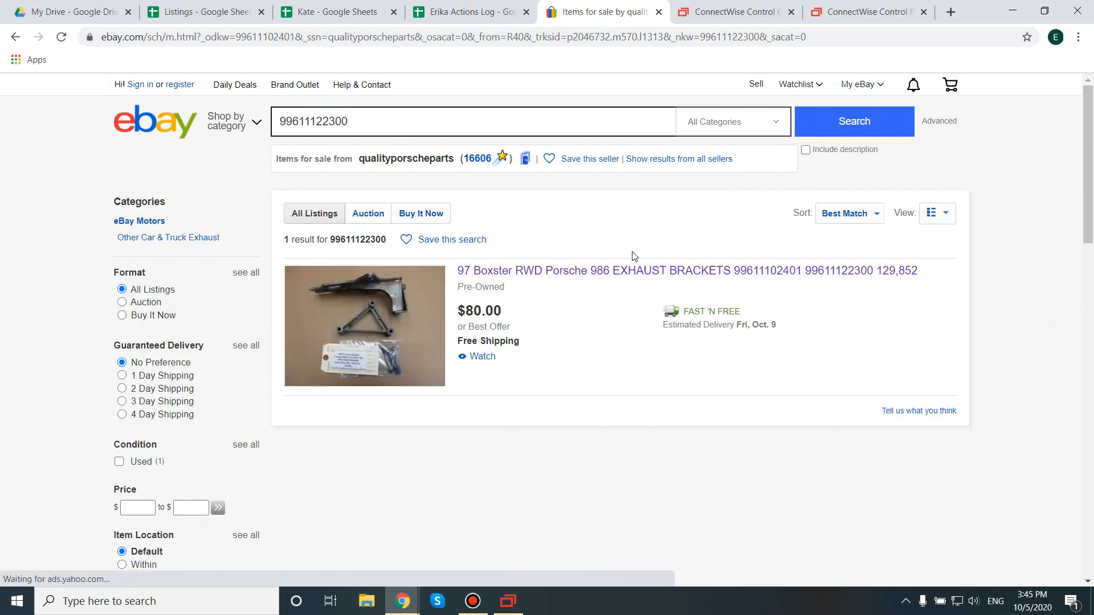
# Step: Copy "EXHAUST BRACKETS" from the found eBay listing's title and insert it after 986 in the SixBit item's product title
pyautogui.click(618, 273)
pyautogui.moveTo(618, 272); pyautogui.dragTo(729, 274)
pyautogui.hotkey('ctrl', 'c')
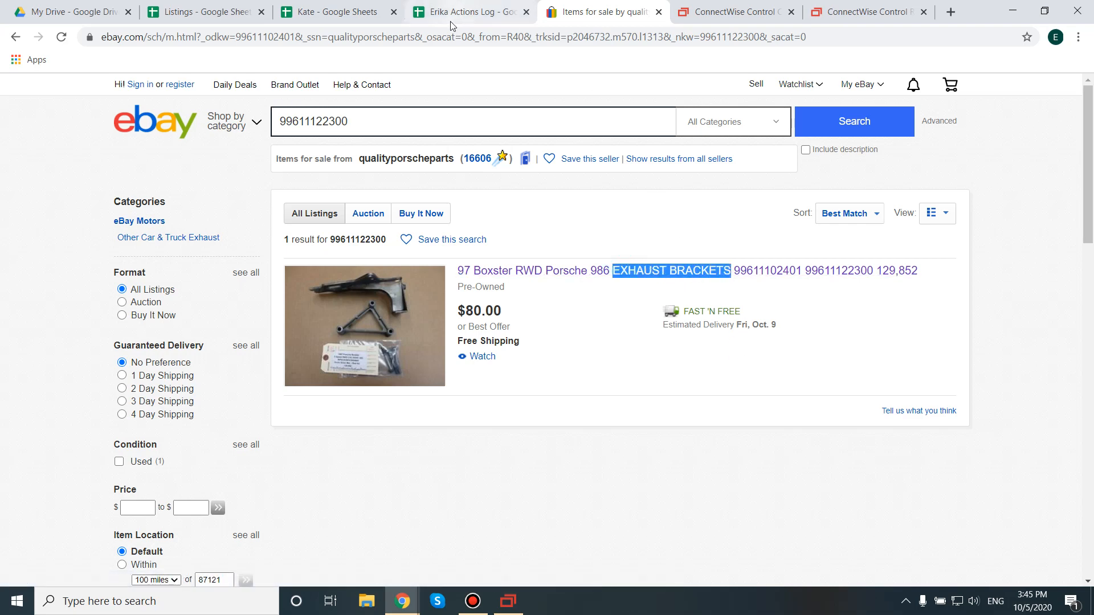
pyautogui.click(508, 601)
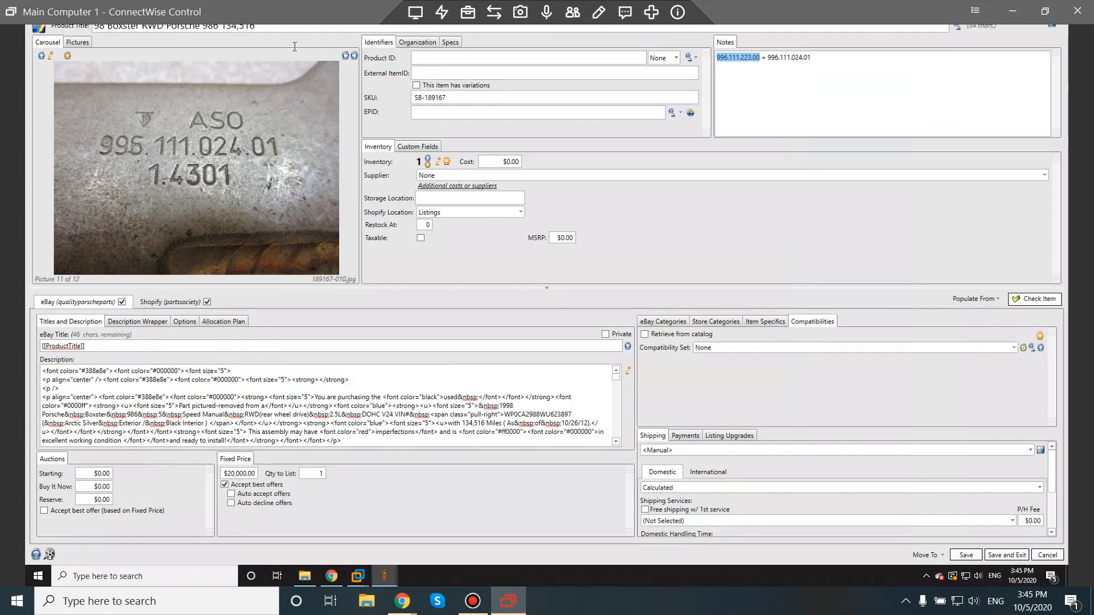
pyautogui.click(223, 29)
pyautogui.hotkey('ctrl', 'v')
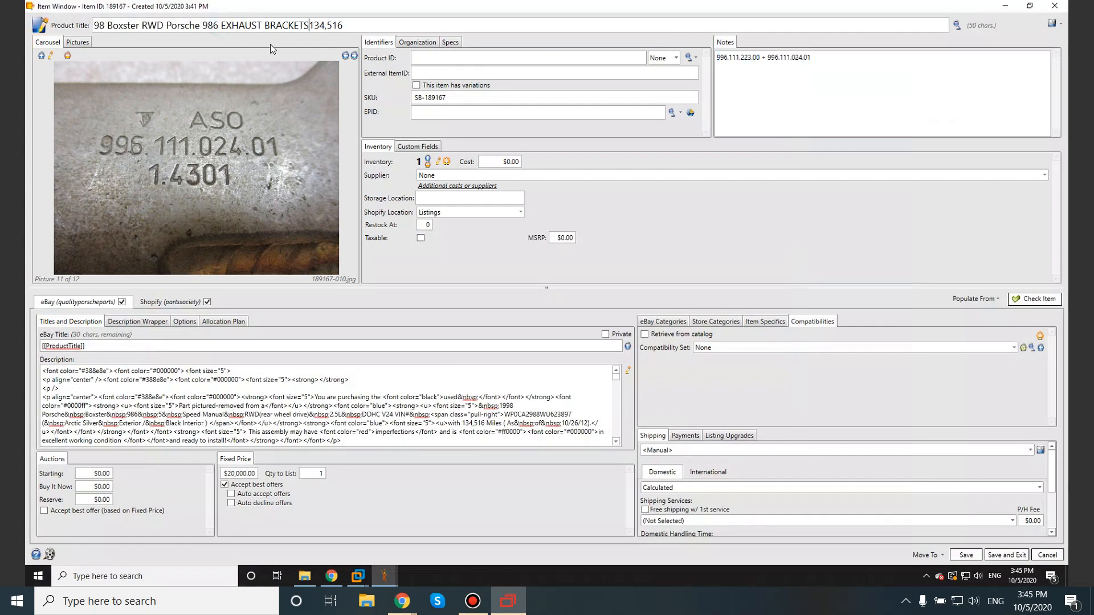
pyautogui.click(1013, 9)
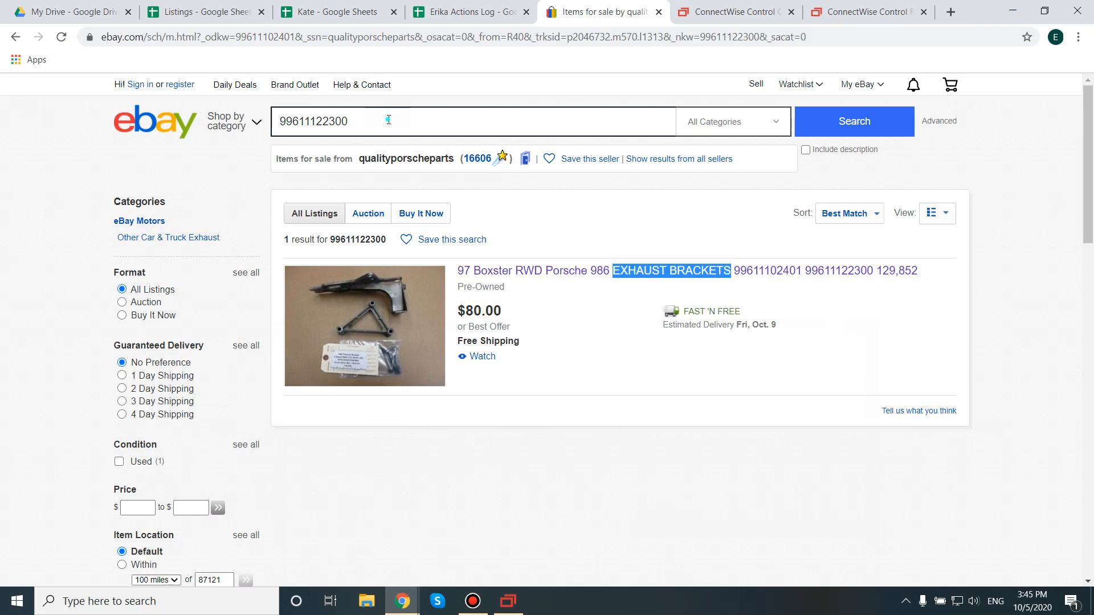
pyautogui.doubleClick(313, 121)
pyautogui.hotkey('ctrl', 'c')
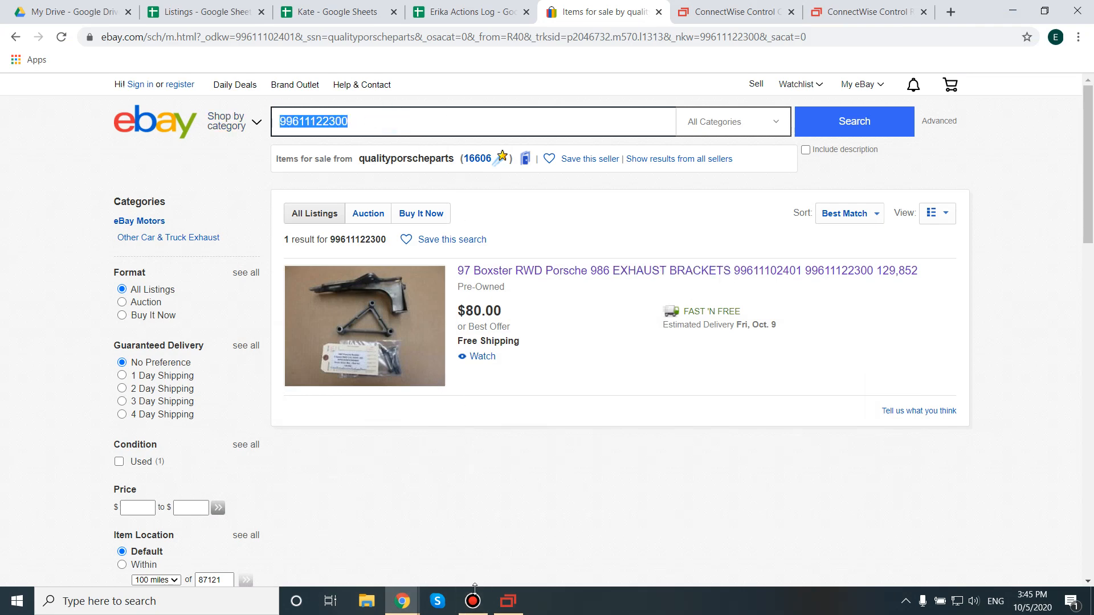
pyautogui.click(508, 601)
pyautogui.click(311, 25)
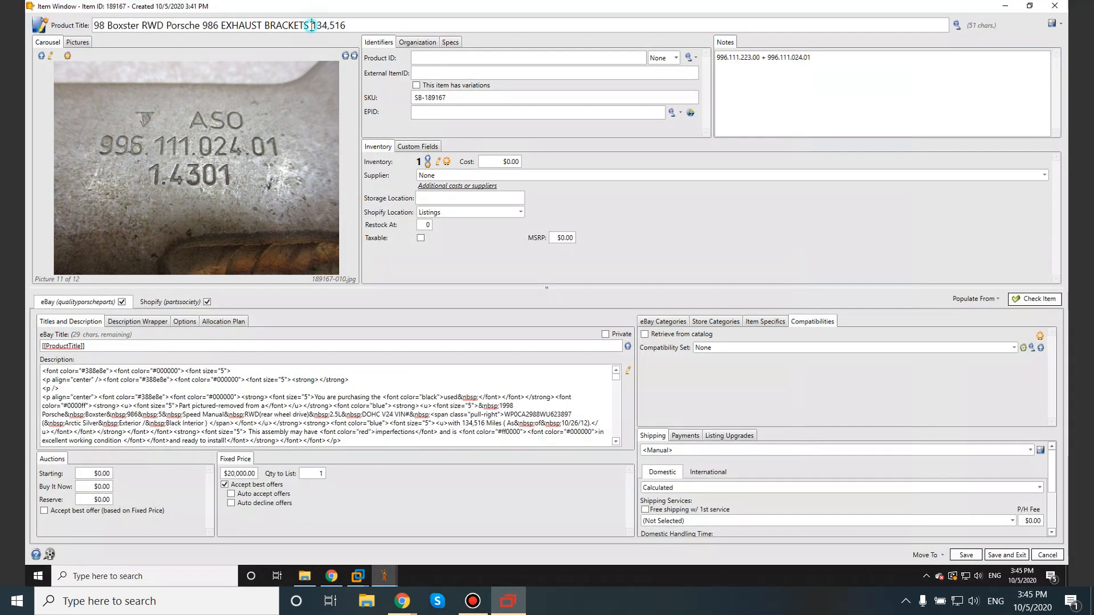
pyautogui.hotkey('ctrl', 'v')
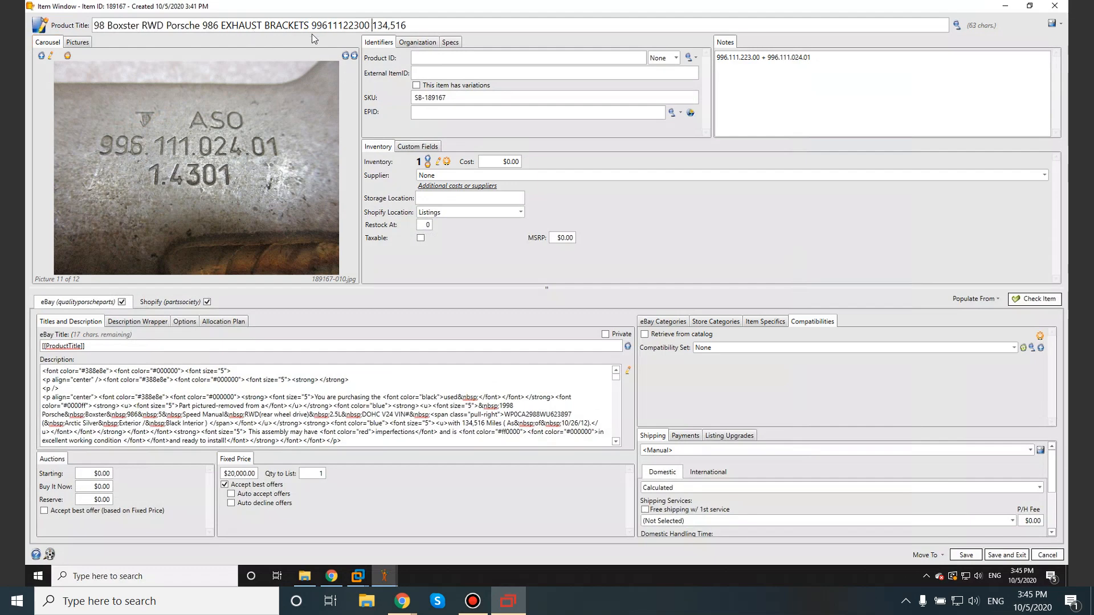
pyautogui.moveTo(767, 57); pyautogui.dragTo(818, 61)
pyautogui.hotkey('ctrl', 'c')
pyautogui.click(375, 26)
pyautogui.hotkey('ctrl', 'v')
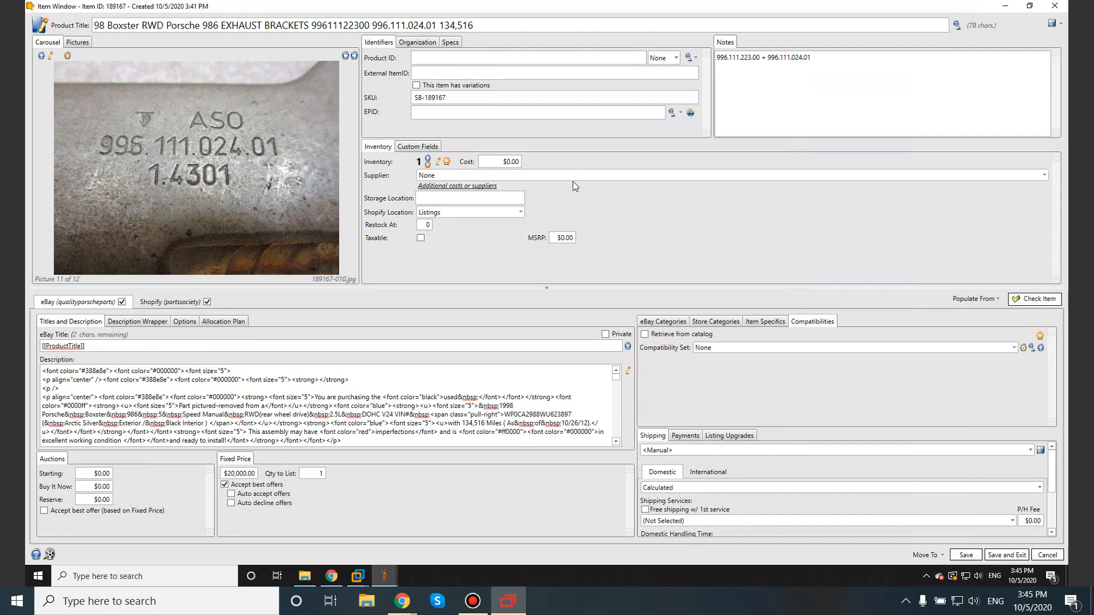
pyautogui.press('BackSpace')
pyautogui.click(409, 25)
pyautogui.press('BackSpace')
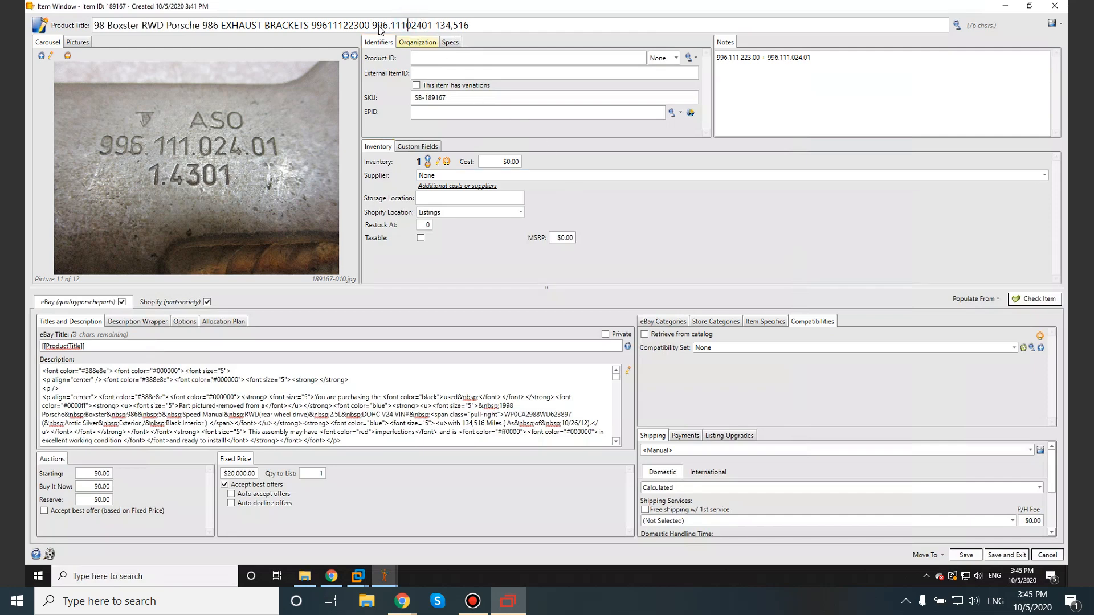
pyautogui.press('BackSpace')
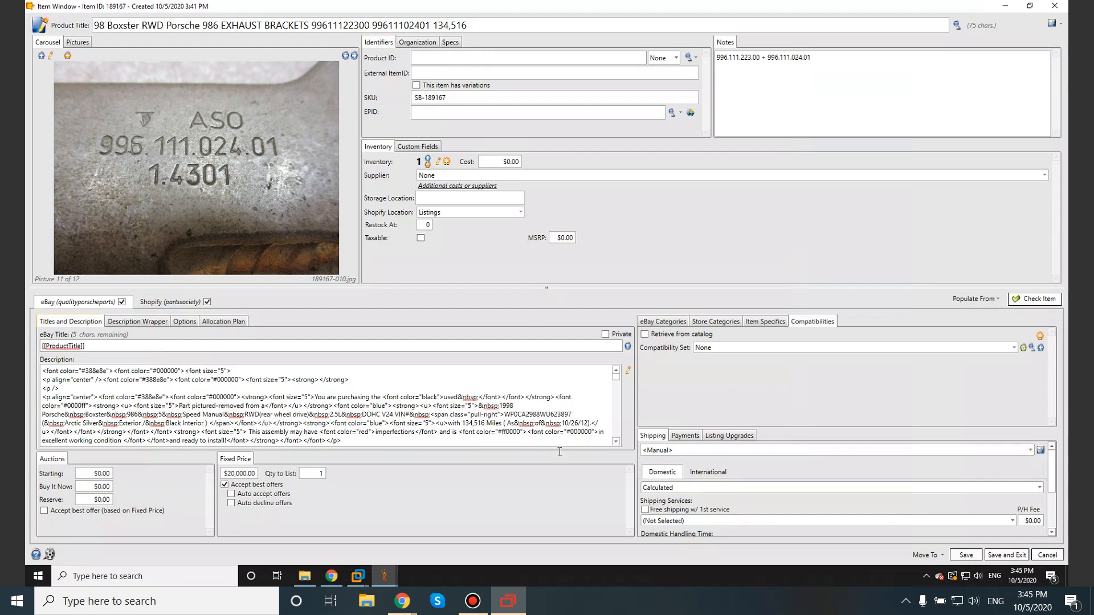
# Step: Review Listings checklist items 8 to 10 on the tag picture, external ItemID and new listing records, and return to the SixBit item window
pyautogui.moveTo(1083, 2)
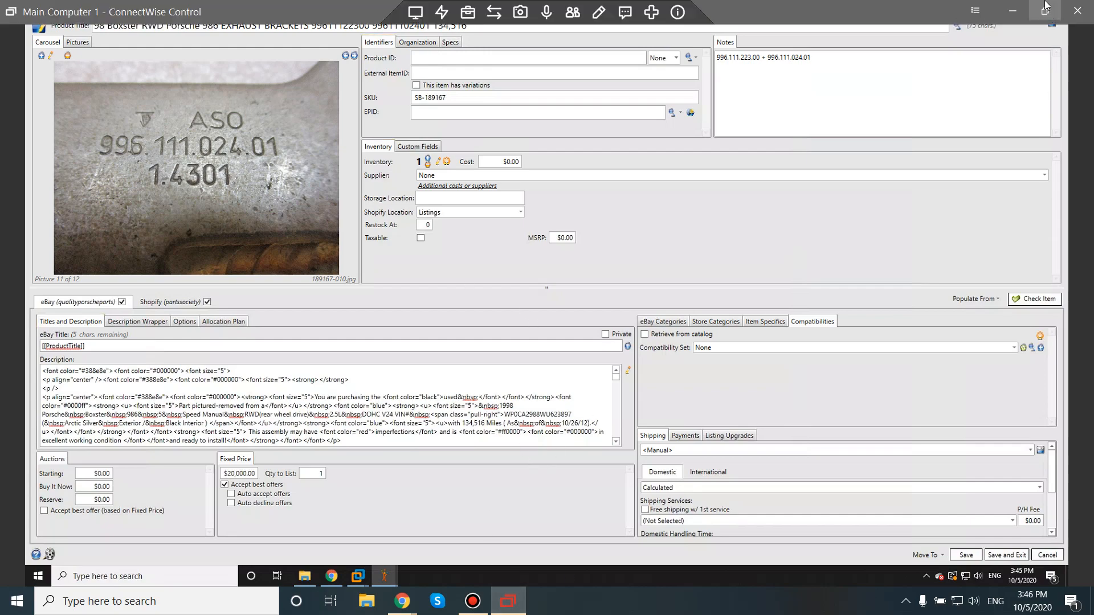
pyautogui.click(1017, 8)
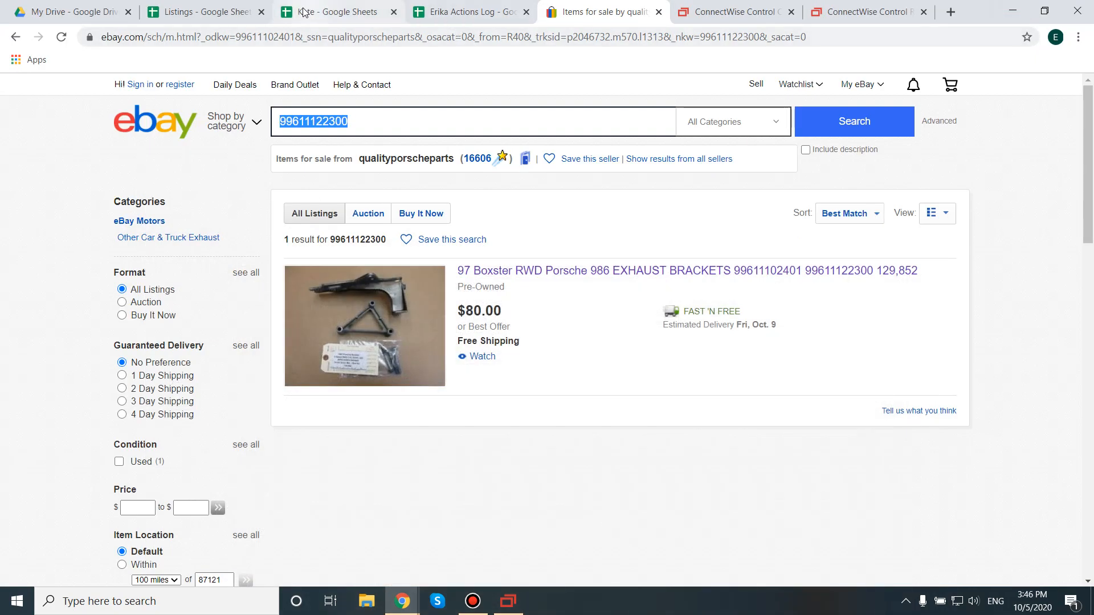
pyautogui.click(328, 17)
pyautogui.click(413, 11)
pyautogui.click(205, 12)
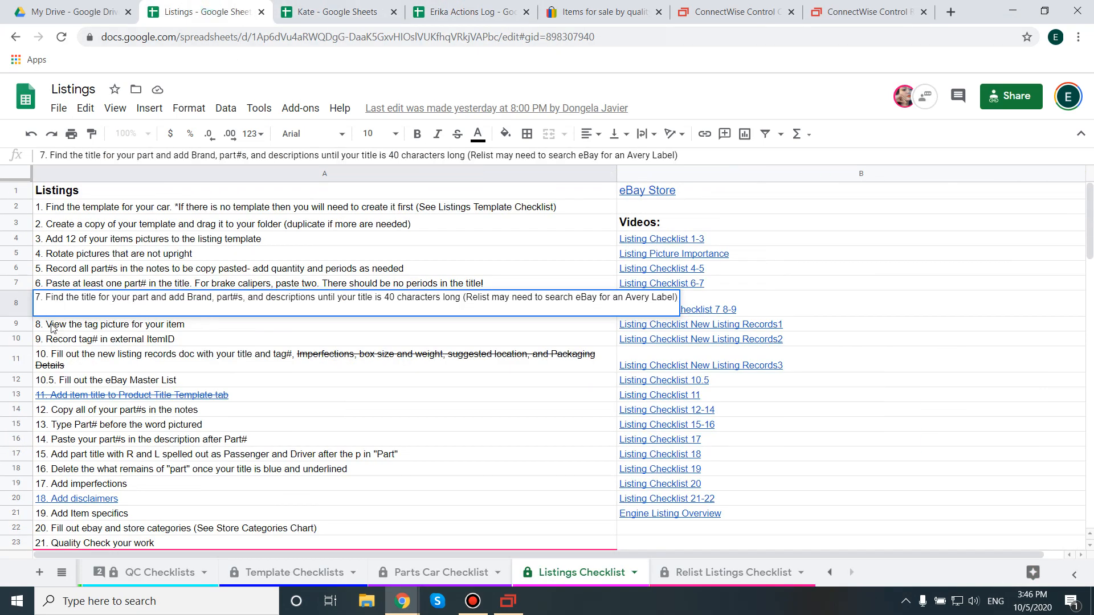
pyautogui.click(64, 329)
pyautogui.doubleClick(74, 325)
pyautogui.moveTo(183, 323); pyautogui.dragTo(41, 324)
pyautogui.doubleClick(68, 338)
pyautogui.moveTo(214, 339); pyautogui.dragTo(16, 340)
pyautogui.doubleClick(155, 356)
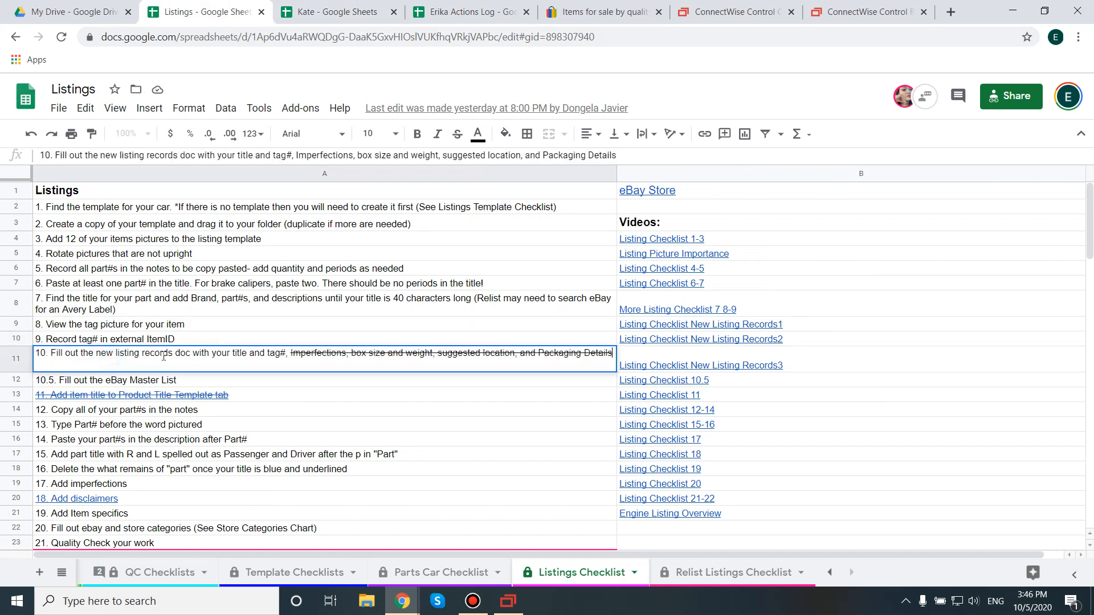
pyautogui.moveTo(287, 354); pyautogui.dragTo(31, 359)
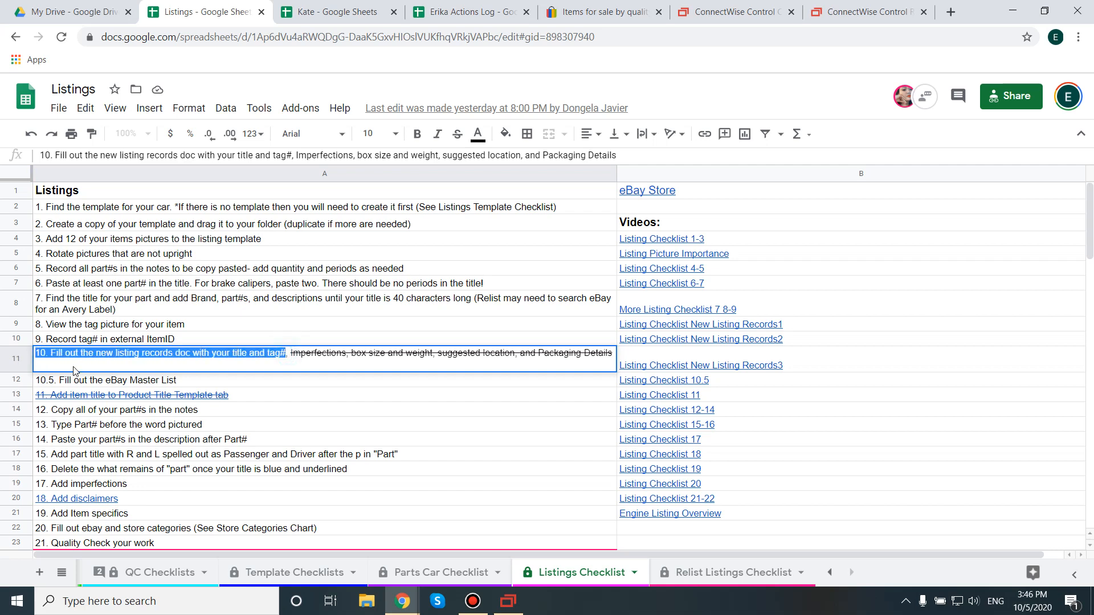
pyautogui.click(162, 370)
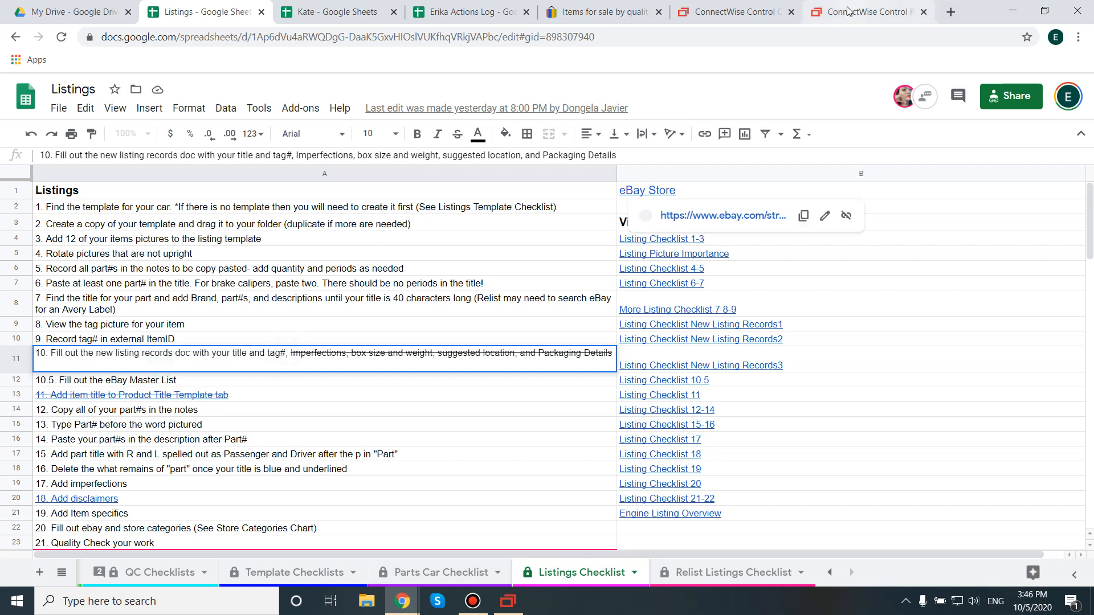
pyautogui.click(511, 608)
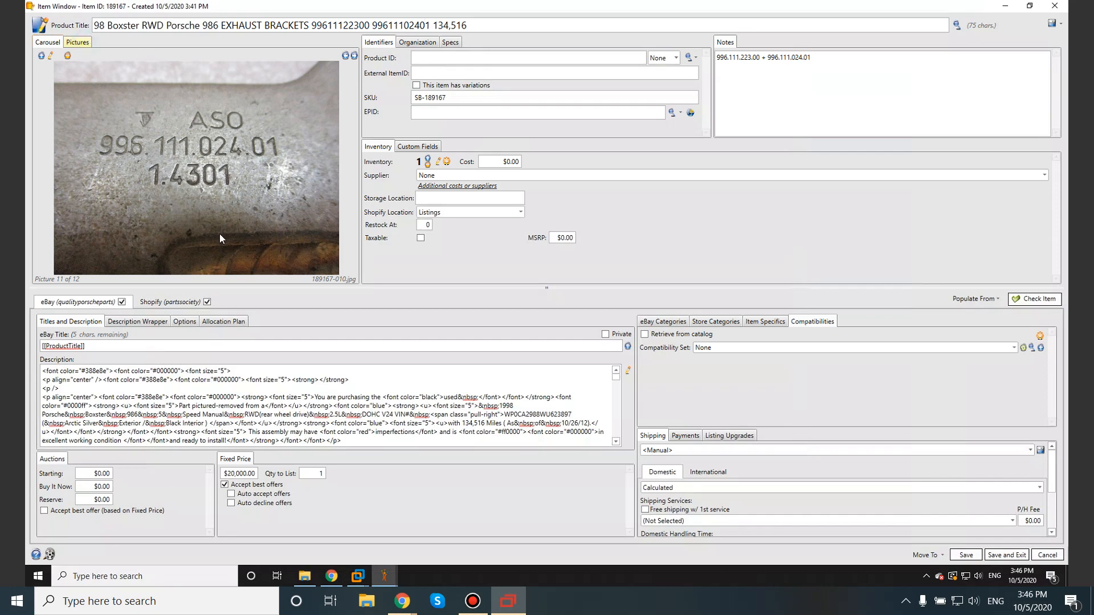
# Step: Show the tag picture in the carousel, check the product title against it, and enter 53066 as the External ItemID
pyautogui.click(52, 43)
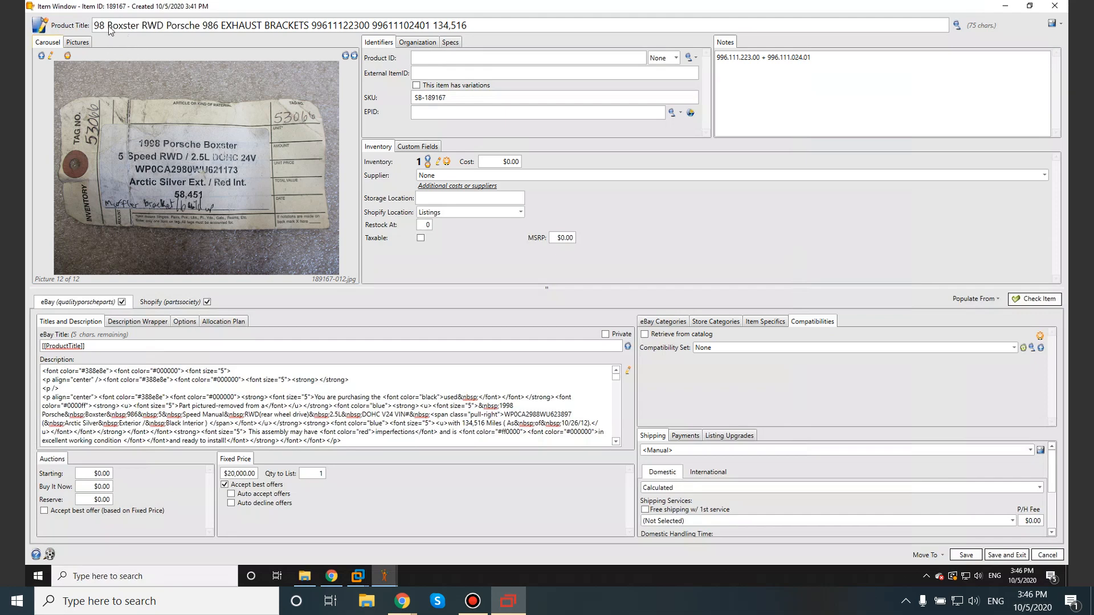
pyautogui.moveTo(96, 25); pyautogui.dragTo(215, 28)
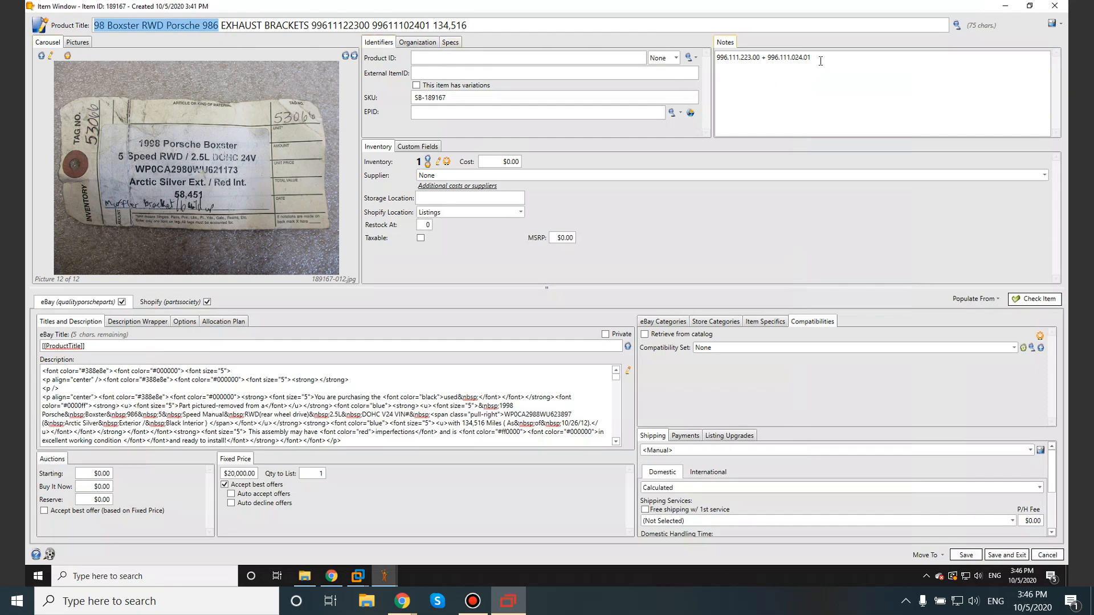
pyautogui.click(432, 74)
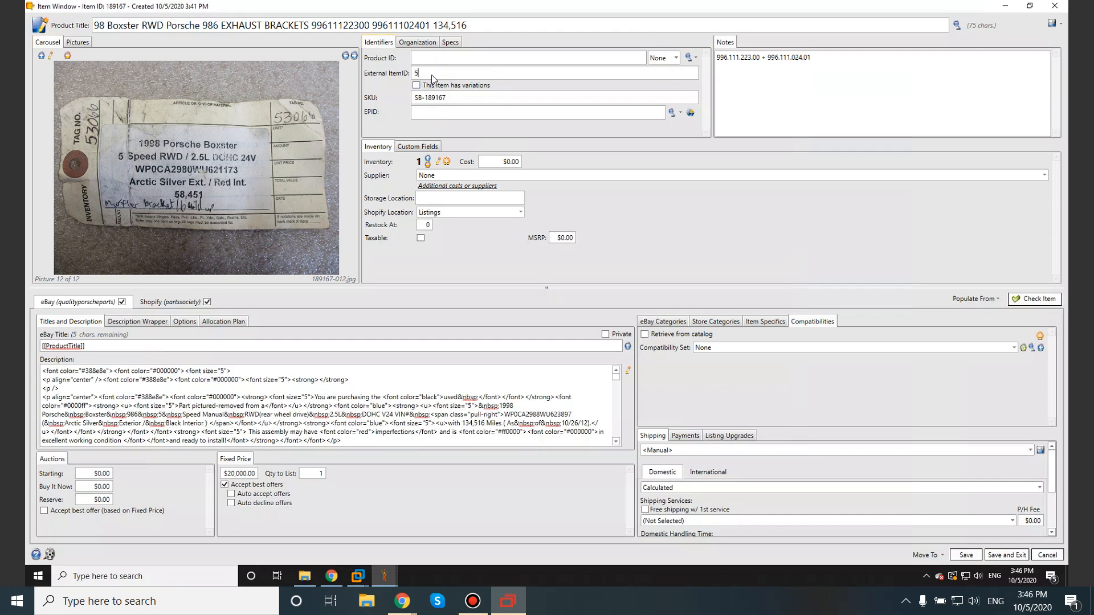
pyautogui.write('53066')
# Step: Review Listings checklist item 10 on filling out the new listing records doc with the title and tag number
pyautogui.click(1012, 9)
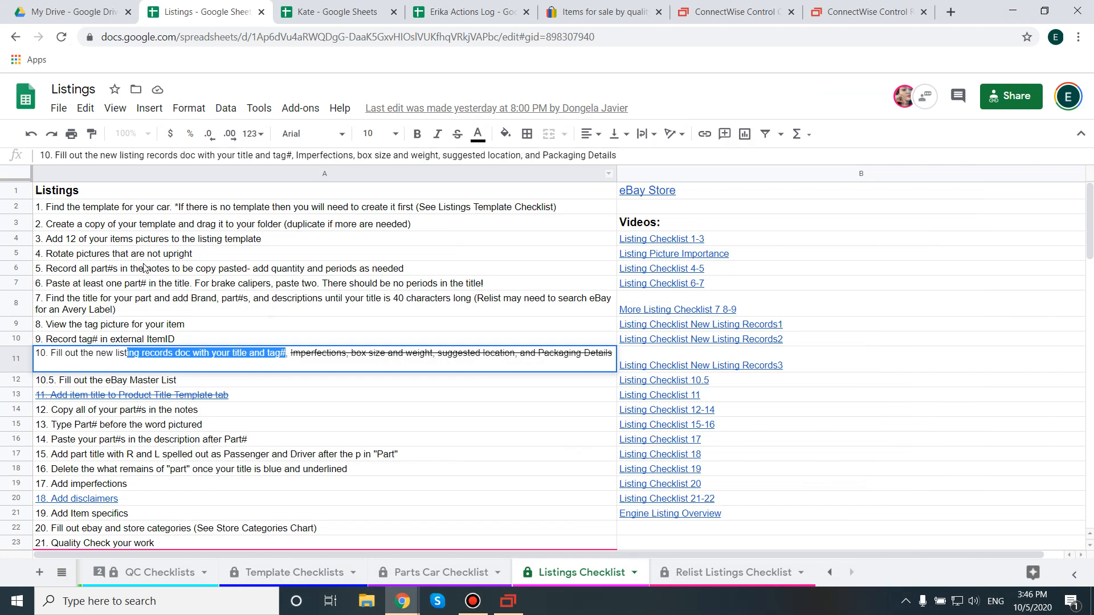
pyautogui.click(76, 354)
pyautogui.moveTo(52, 354); pyautogui.dragTo(287, 354)
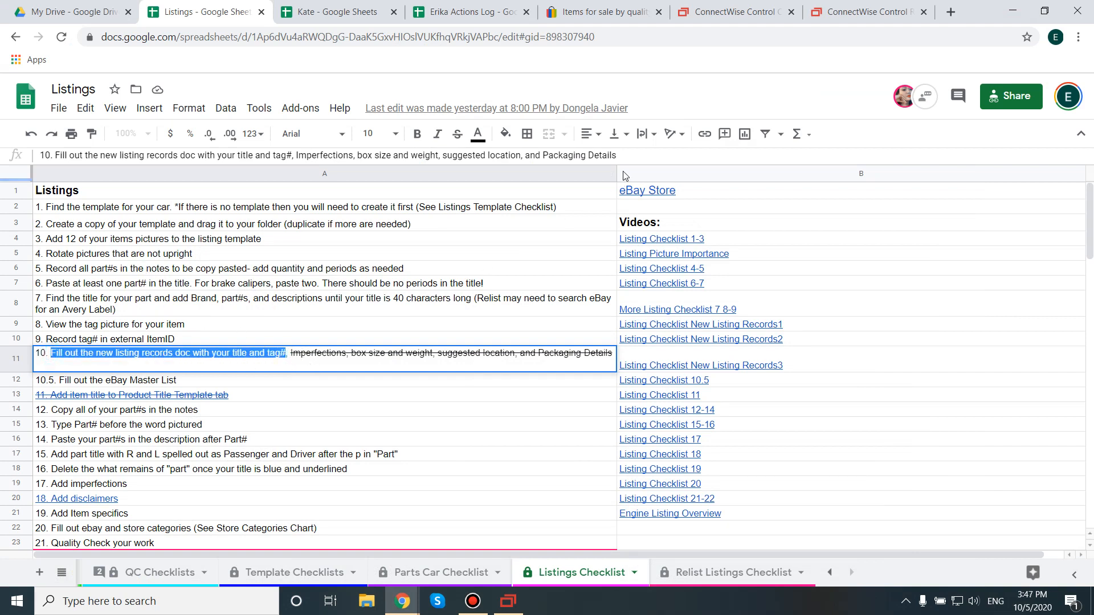
# Step: Copy tag number 53066 from the SixBit External ItemID into the Tag Number cell in row 8 of the new listing records sheet
pyautogui.click(509, 602)
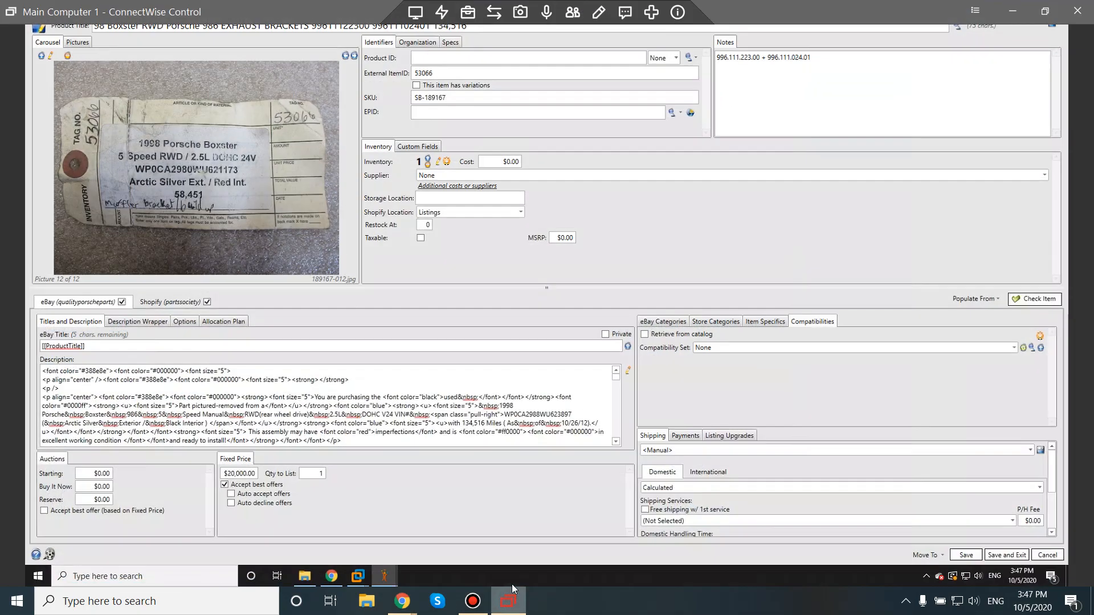
pyautogui.moveTo(447, 73); pyautogui.dragTo(392, 75)
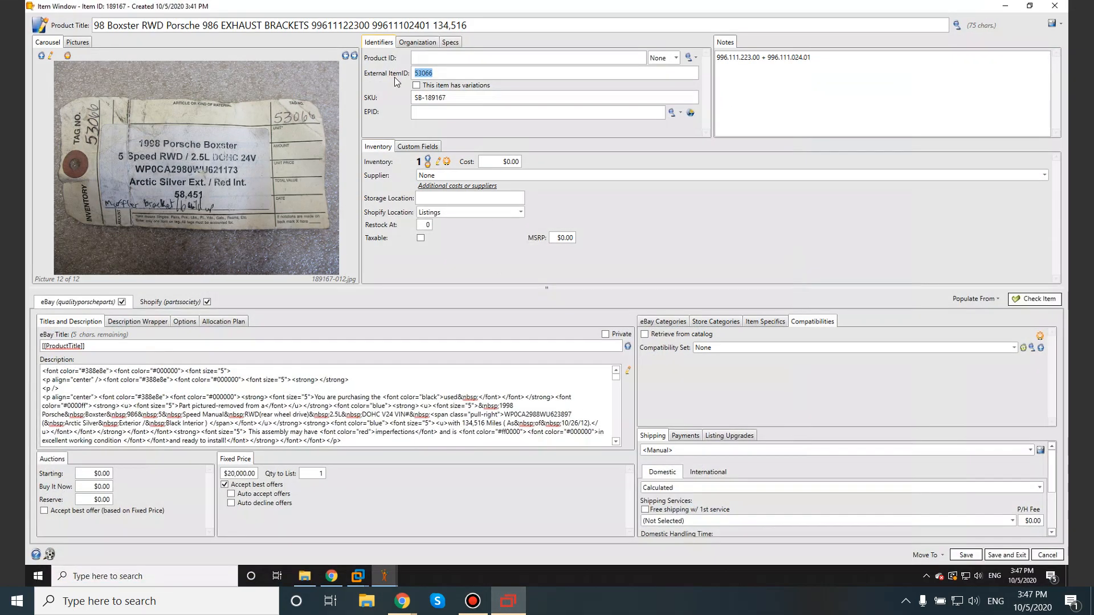
pyautogui.click(1005, 5)
pyautogui.click(349, 12)
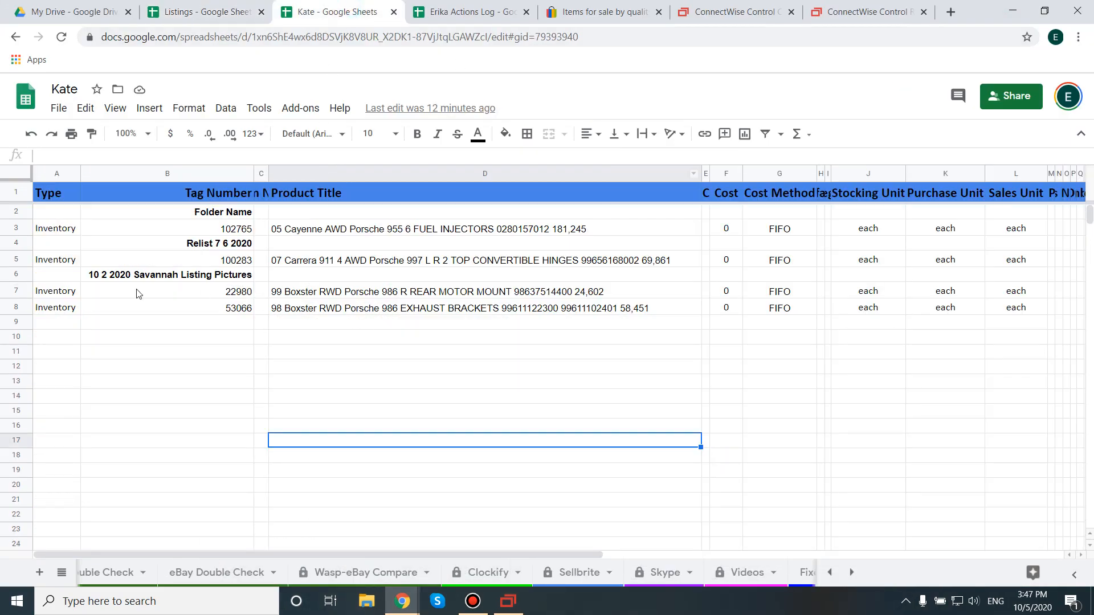
pyautogui.click(228, 310)
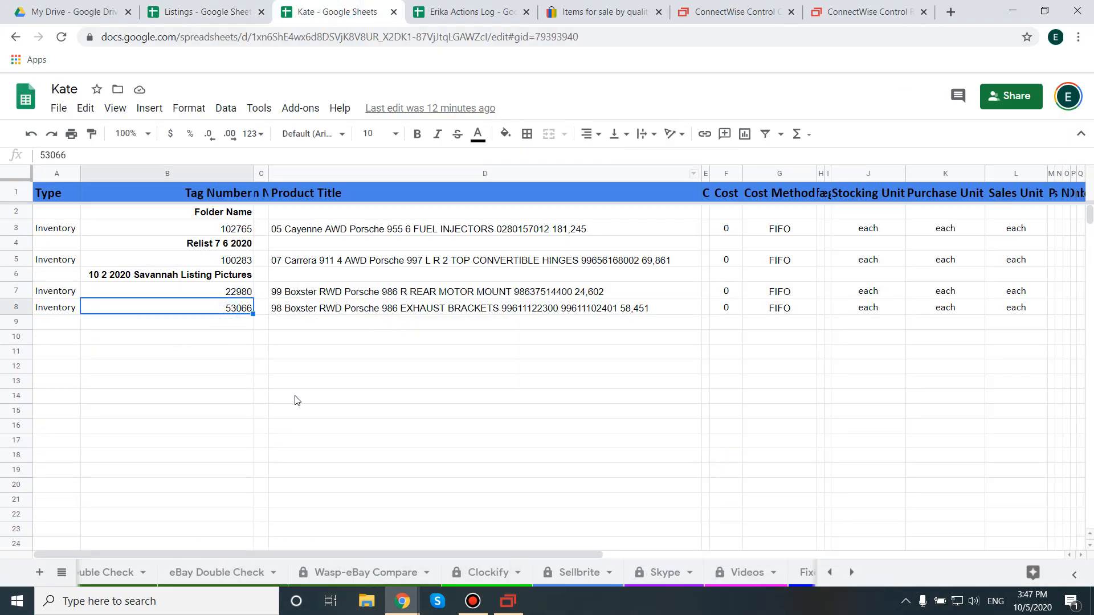
# Step: Copy the full SixBit product title for the exhaust brackets into the Product Title cell in row 8 of the records sheet
pyautogui.click(315, 310)
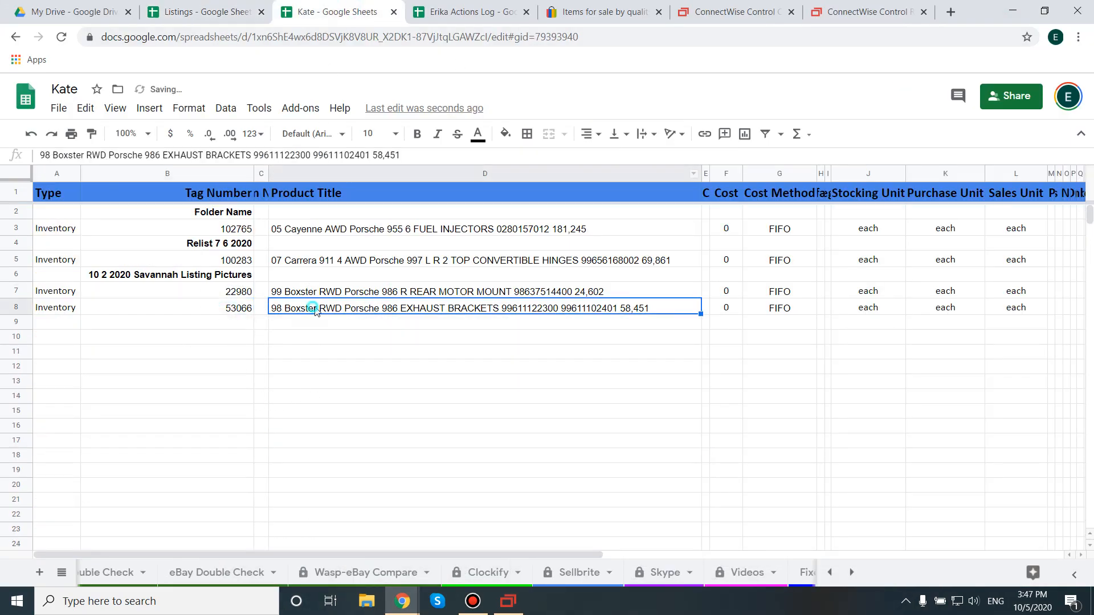
pyautogui.click(508, 601)
pyautogui.moveTo(498, 25); pyautogui.dragTo(91, 22)
pyautogui.hotkey('ctrl', 'c')
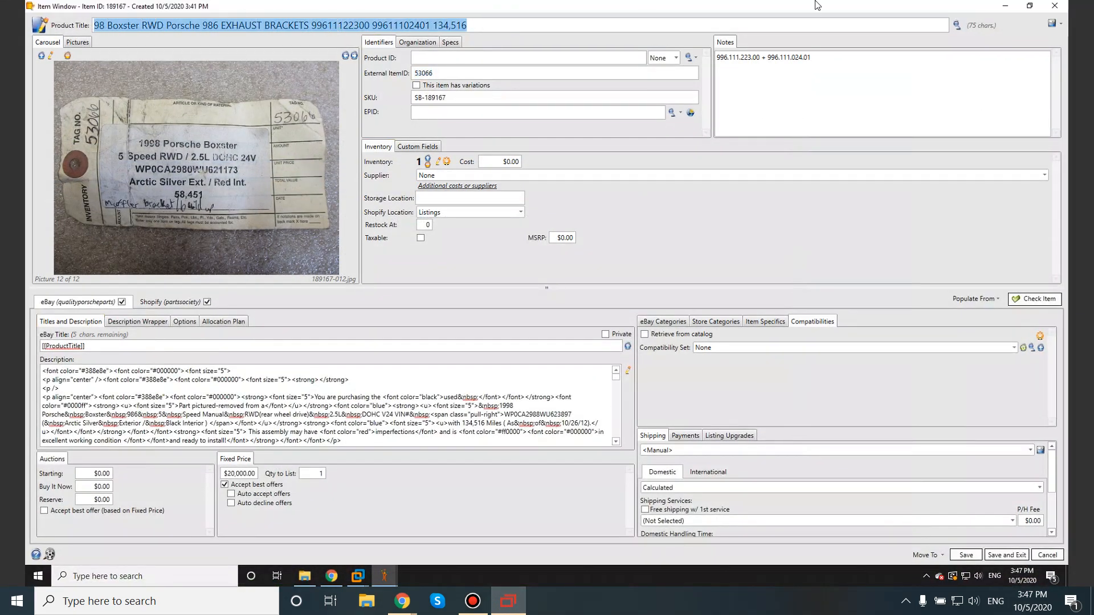
pyautogui.moveTo(878, 5)
pyautogui.click(1004, 7)
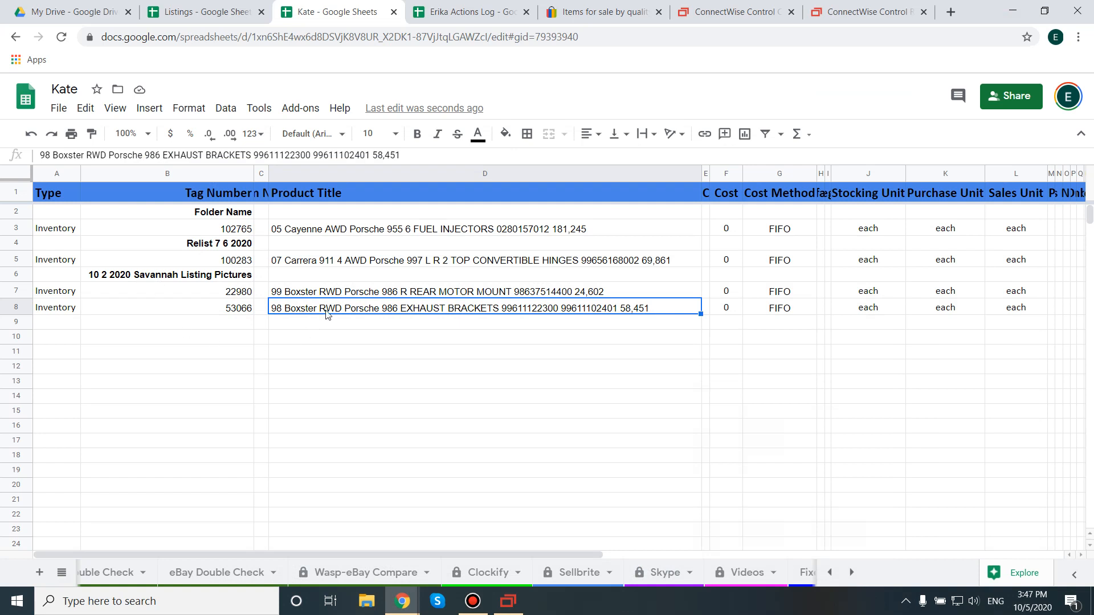
pyautogui.hotkey('ctrl', 'v')
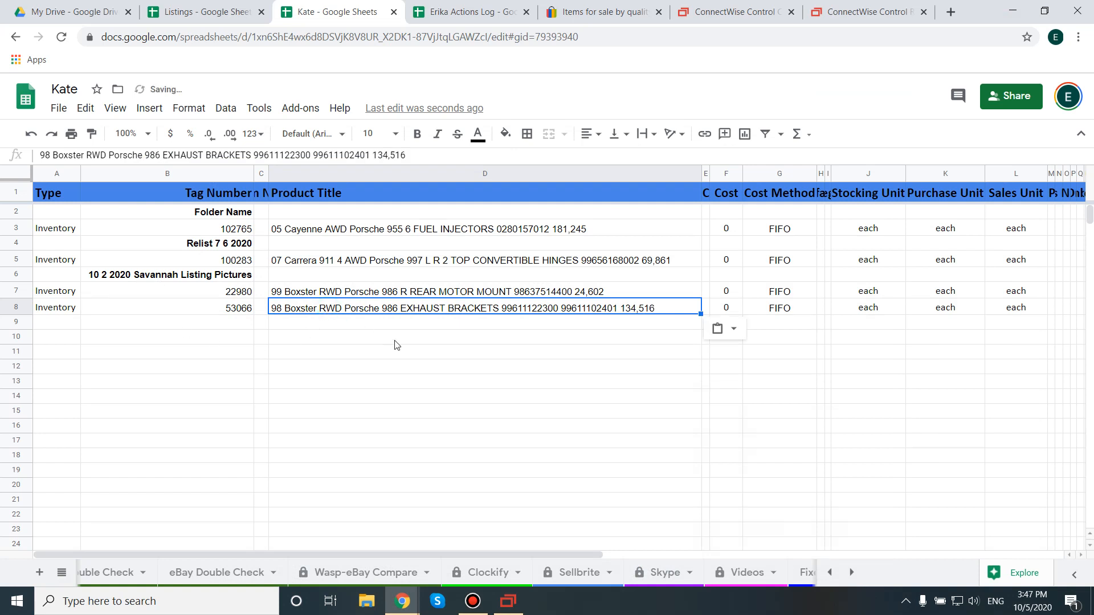
# Step: Copy the complete title text from within the Product Title cell in row 8 of the records sheet
pyautogui.doubleClick(610, 311)
pyautogui.moveTo(653, 306); pyautogui.dragTo(235, 306)
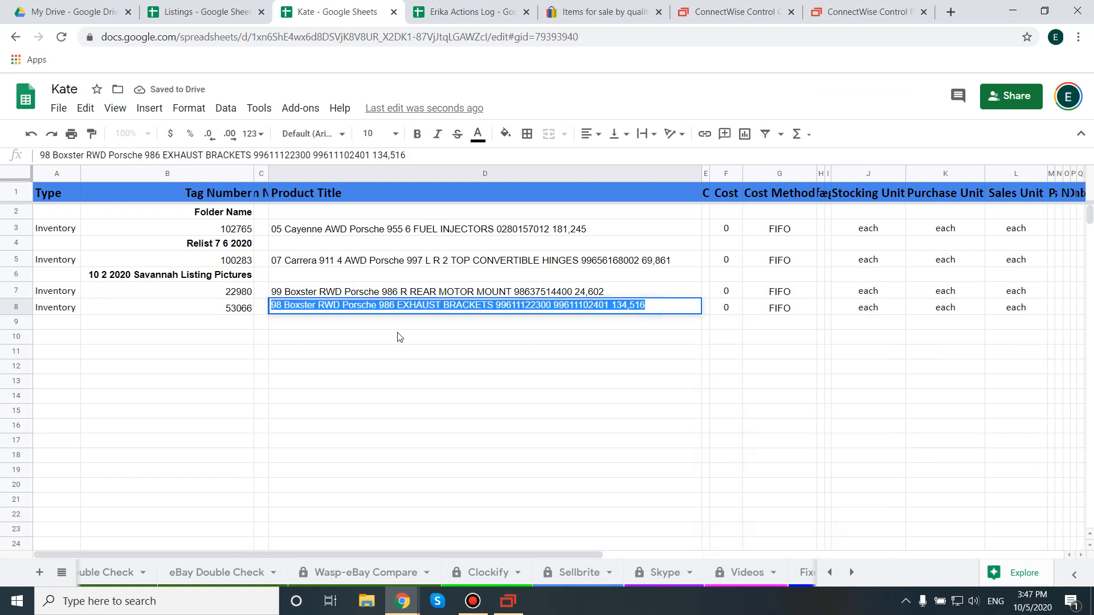
pyautogui.press('Return')
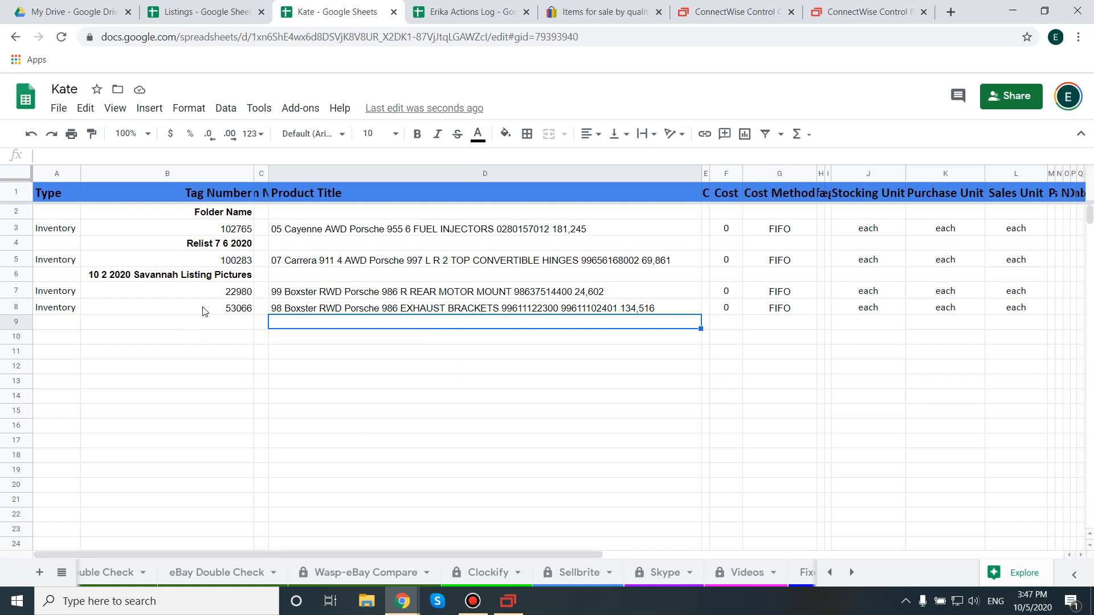
# Step: Check the row 8 tag number and title against the SixBit item and review Listings checklist item 10.5 on the eBay Master List
pyautogui.moveTo(210, 311); pyautogui.dragTo(458, 311)
pyautogui.hotkey('ctrl', 'c')
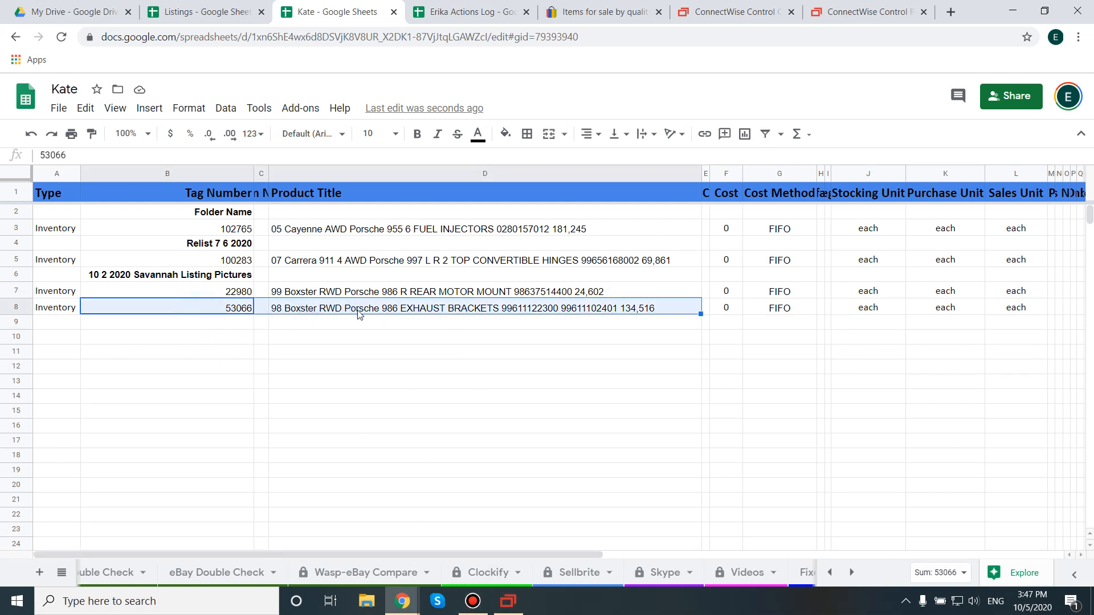
pyautogui.click(508, 601)
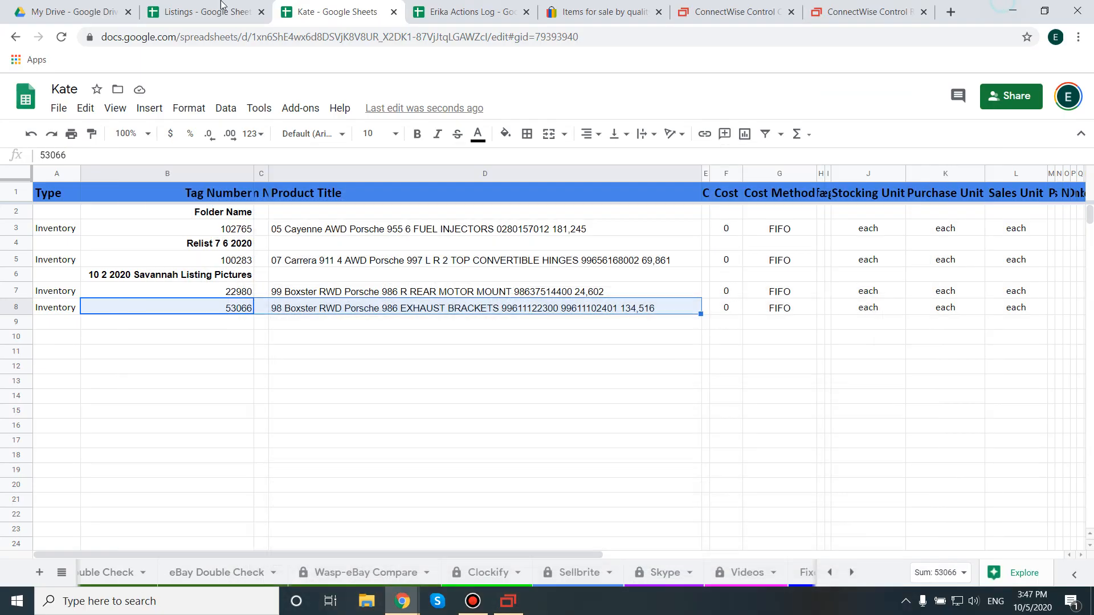
pyautogui.click(1013, 7)
pyautogui.click(194, 11)
pyautogui.click(115, 383)
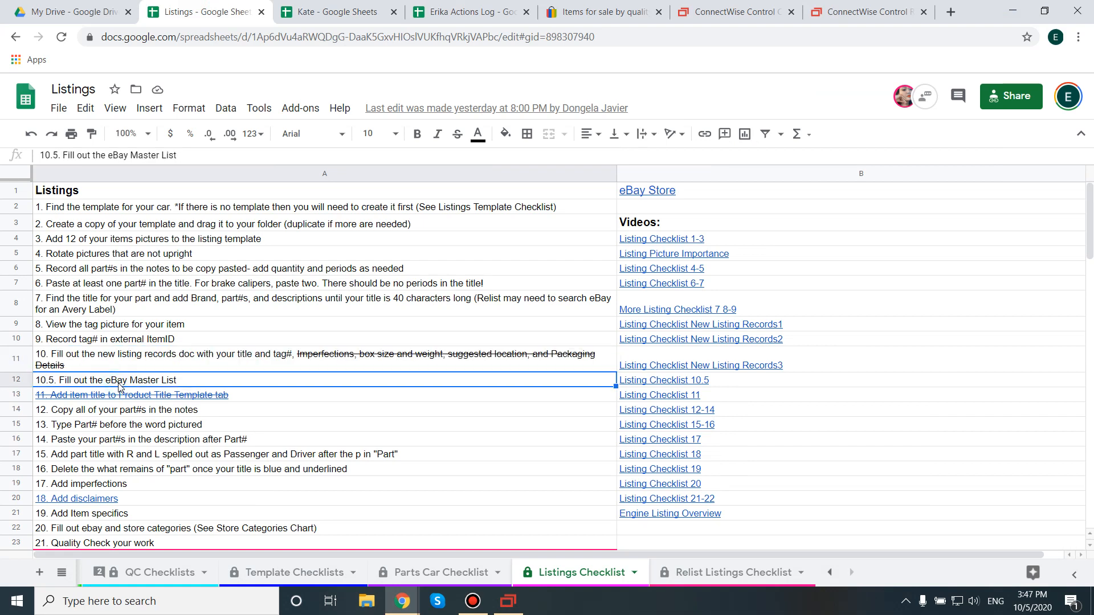
pyautogui.doubleClick(149, 381)
pyautogui.moveTo(201, 377); pyautogui.dragTo(14, 382)
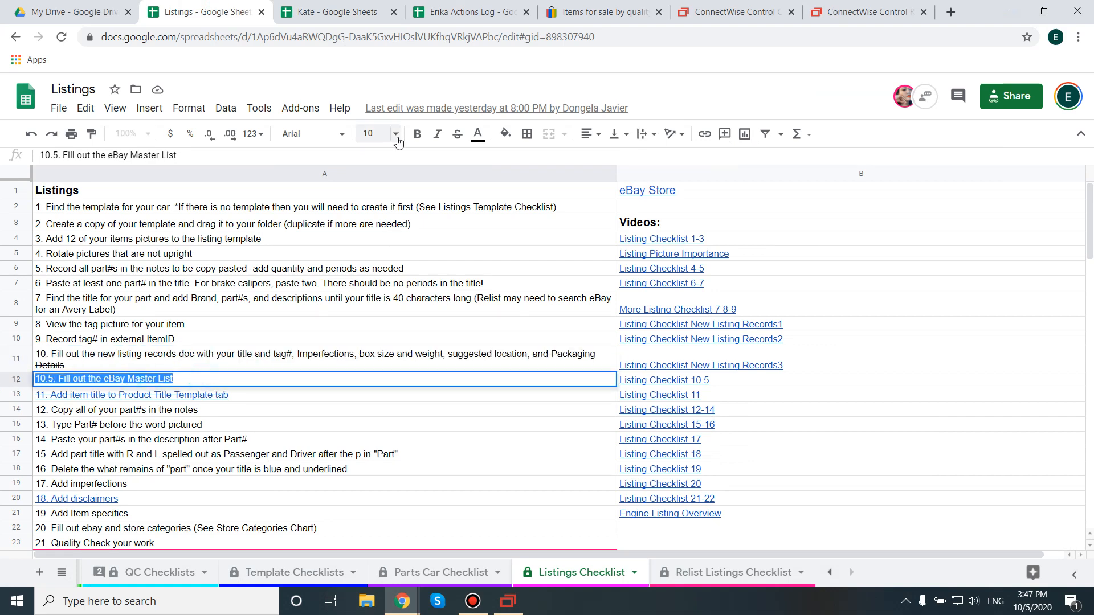
# Step: Open the Reconcile- eBay Tag# Master List spreadsheet from My Drive
pyautogui.click(109, 17)
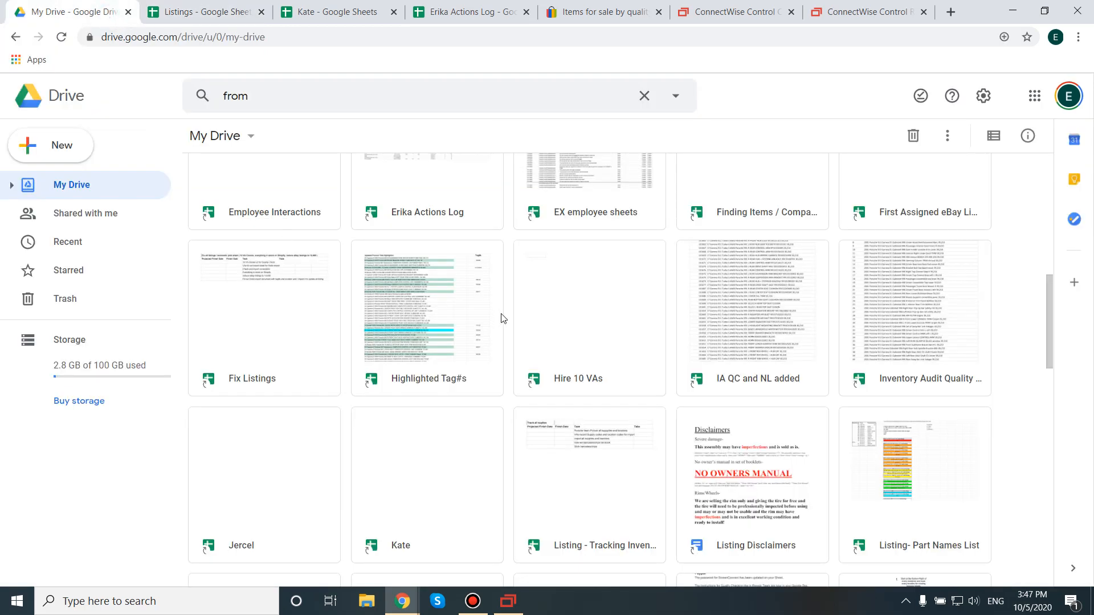
pyautogui.scroll(8, 454, 301)
pyautogui.click(278, 251)
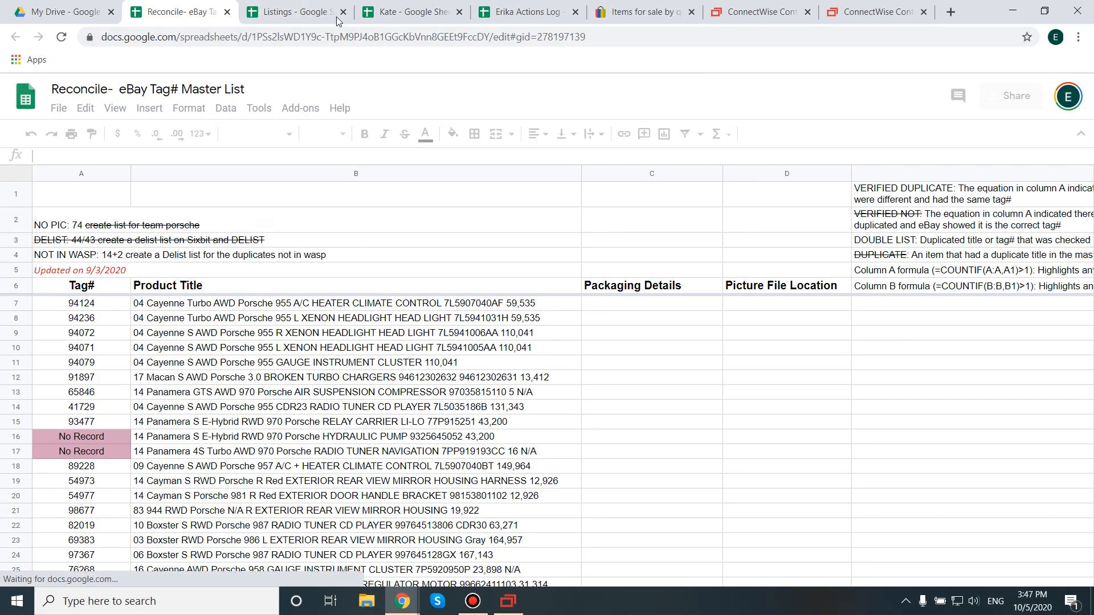
# Step: Paste the copied exhaust brackets title into the Product Title cell of row 32571, the first empty row of the Master eBay List
pyautogui.scroll(-20, 402, 385)
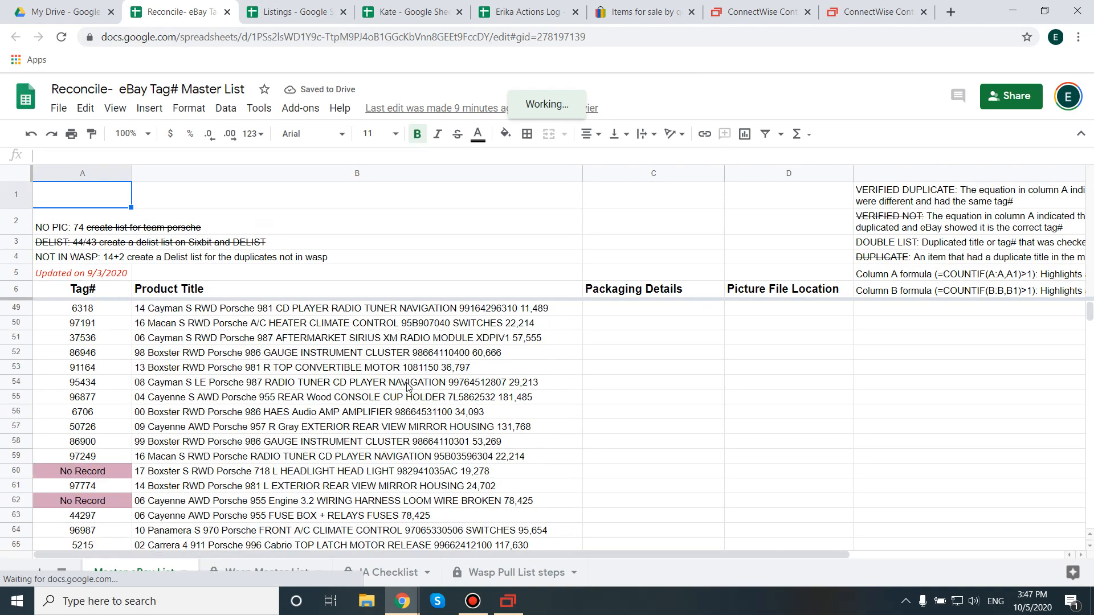
pyautogui.moveTo(1089, 314); pyautogui.dragTo(1089, 534)
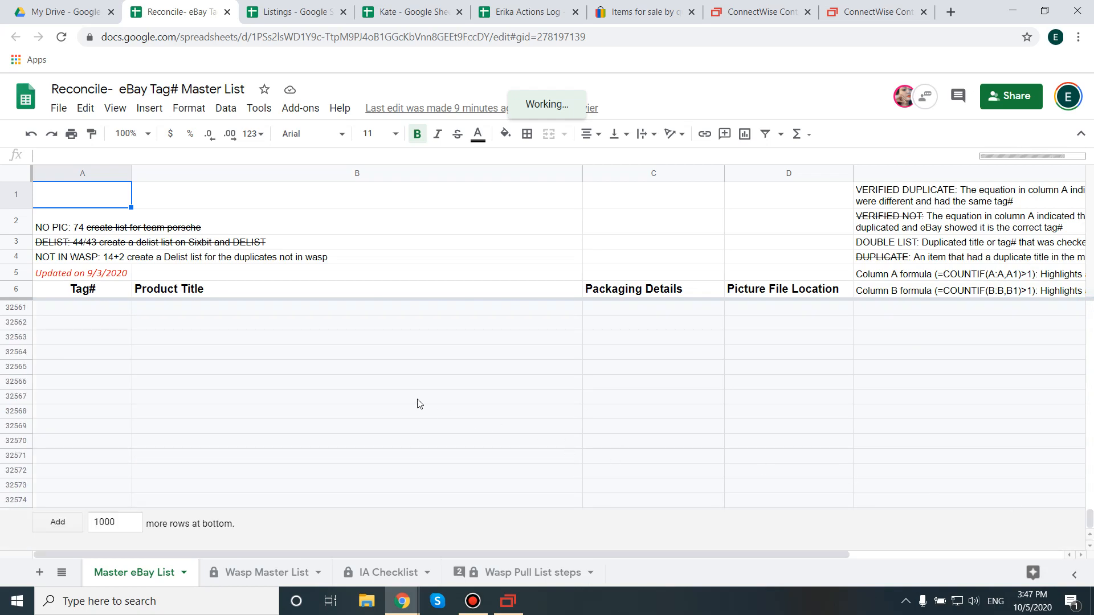
pyautogui.scroll(18, 416, 403)
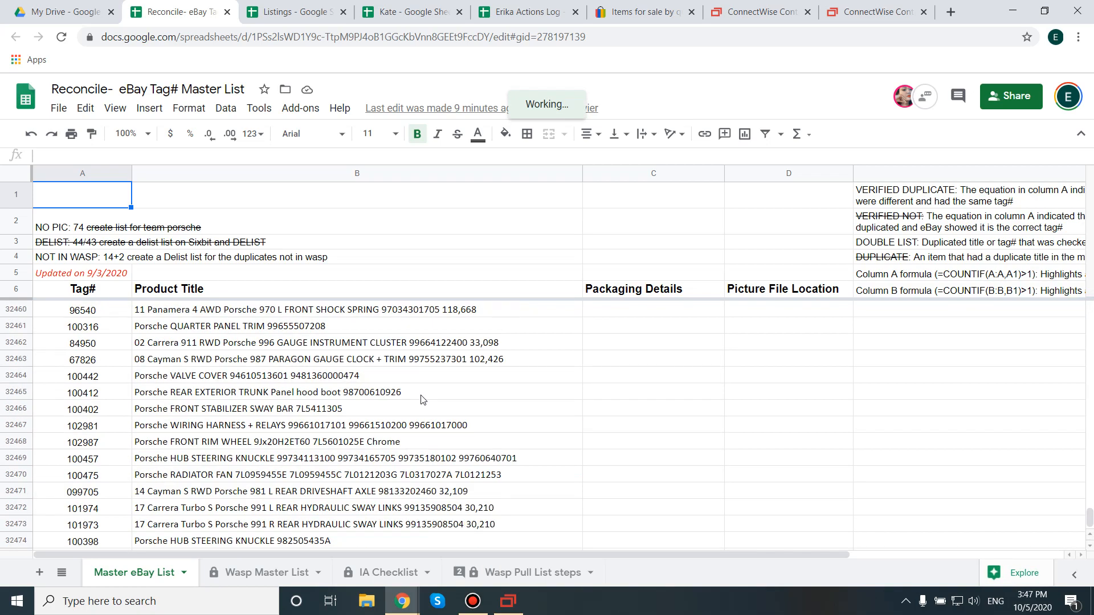
pyautogui.scroll(-7, 419, 400)
pyautogui.scroll(-17, 425, 398)
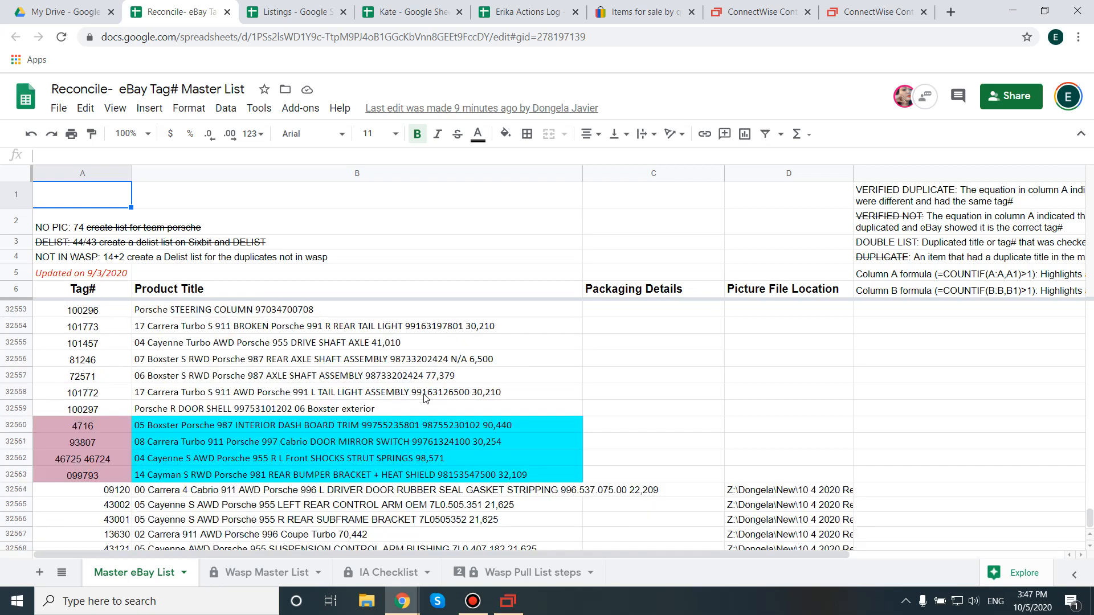
pyautogui.click(165, 464)
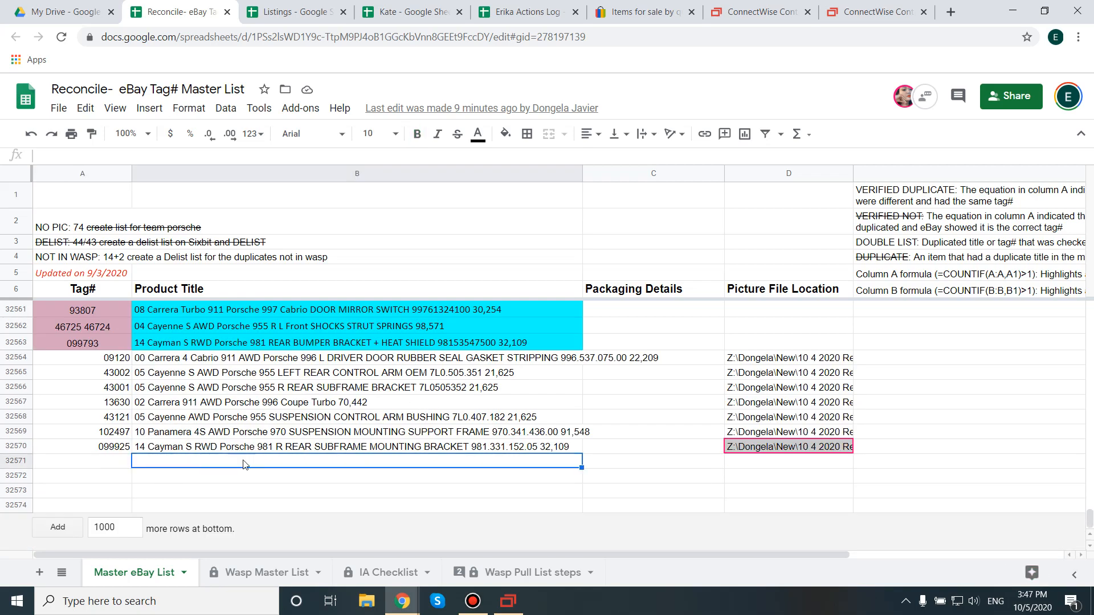
pyautogui.hotkey('ctrl', 'v')
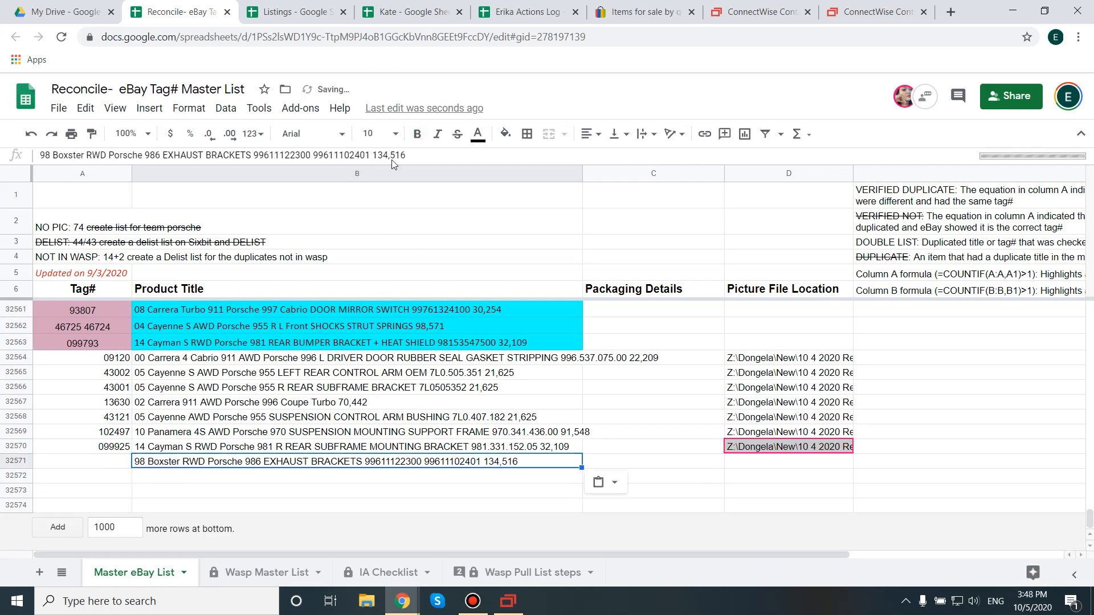
# Step: Copy tag number 53066 from row 8 of the new listing records sheet into the Tag# cell of master list row 32571
pyautogui.click(423, 8)
pyautogui.click(202, 307)
pyautogui.hotkey('ctrl', 'c')
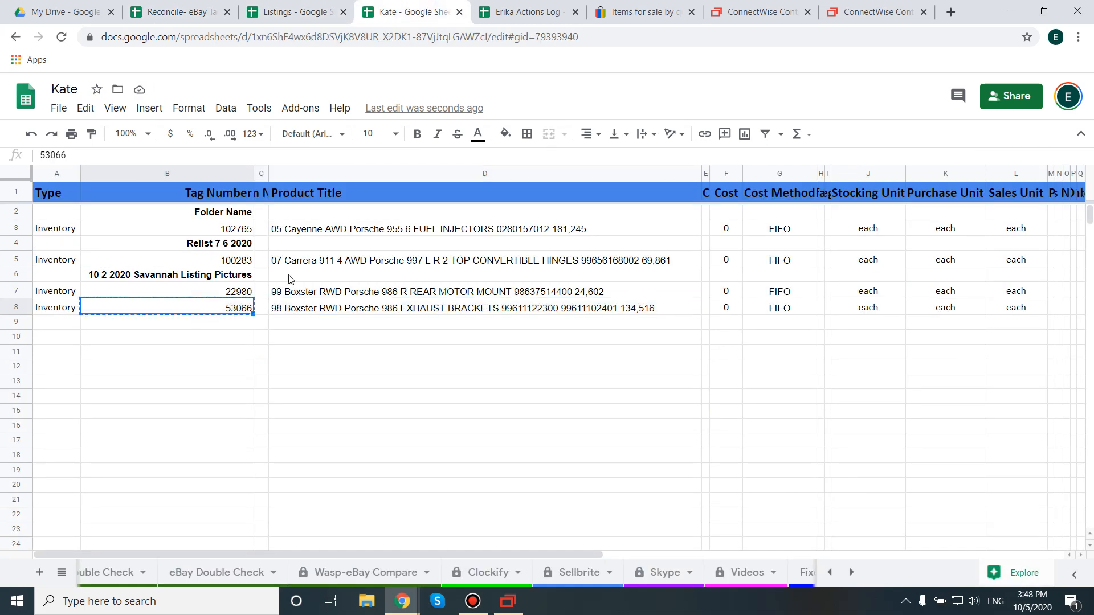
pyautogui.click(157, 9)
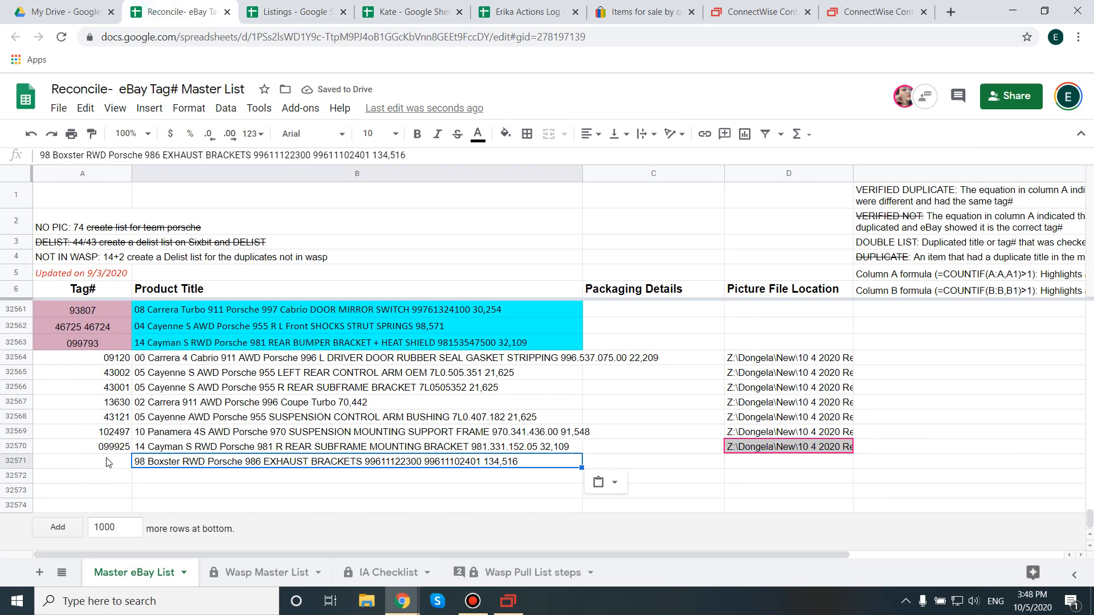
pyautogui.click(109, 461)
pyautogui.hotkey('ctrl', 'v')
pyautogui.press('Tab')
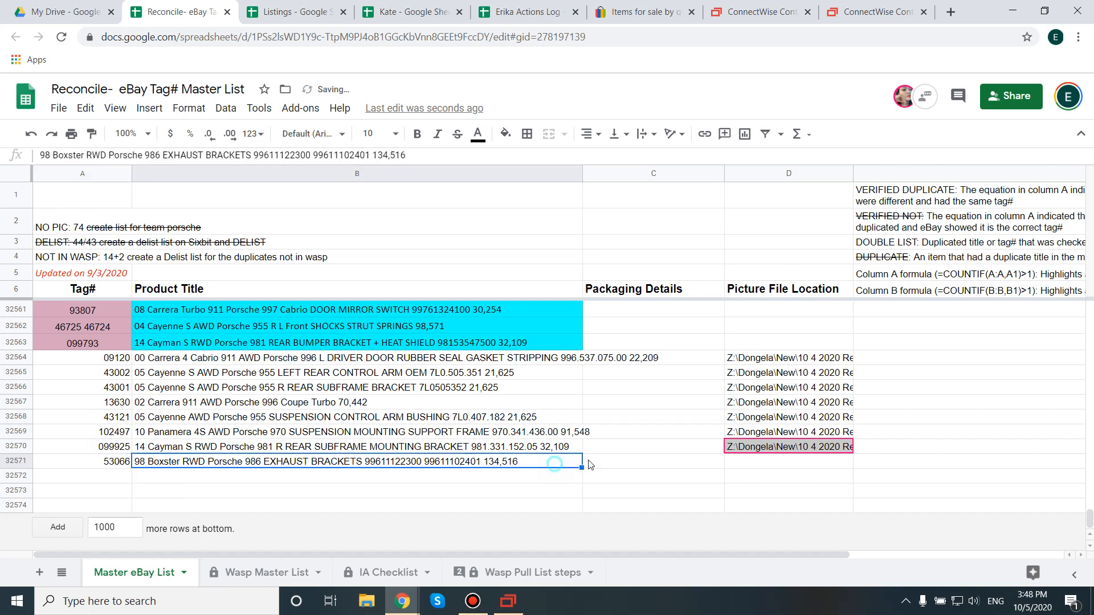
# Step: Copy the network path of the listing's picture folder into the Picture File Location cell of master list row 32571
pyautogui.click(759, 463)
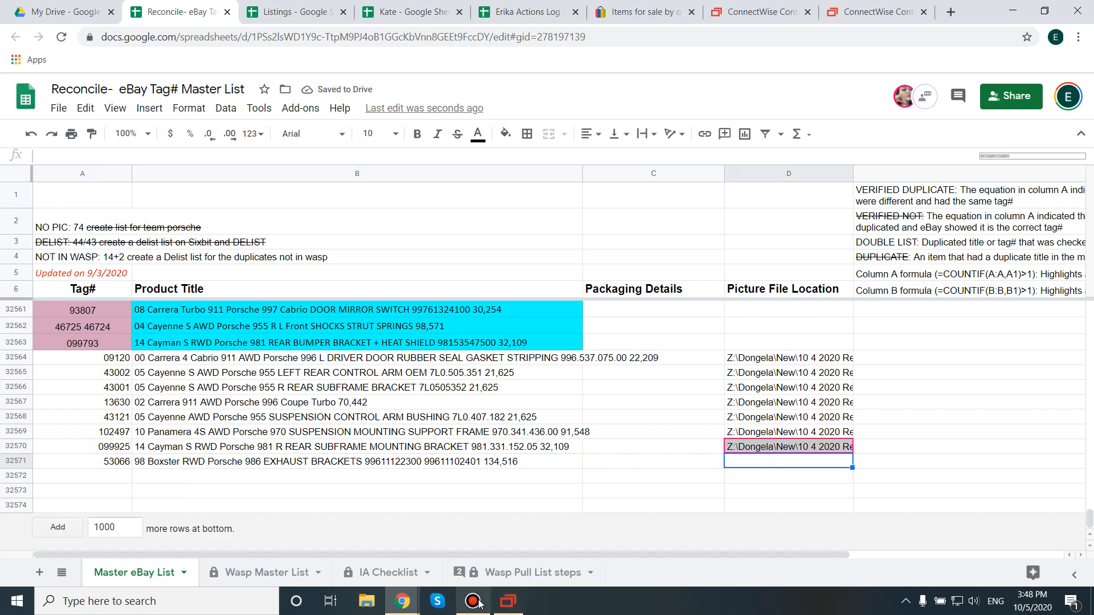
pyautogui.click(508, 602)
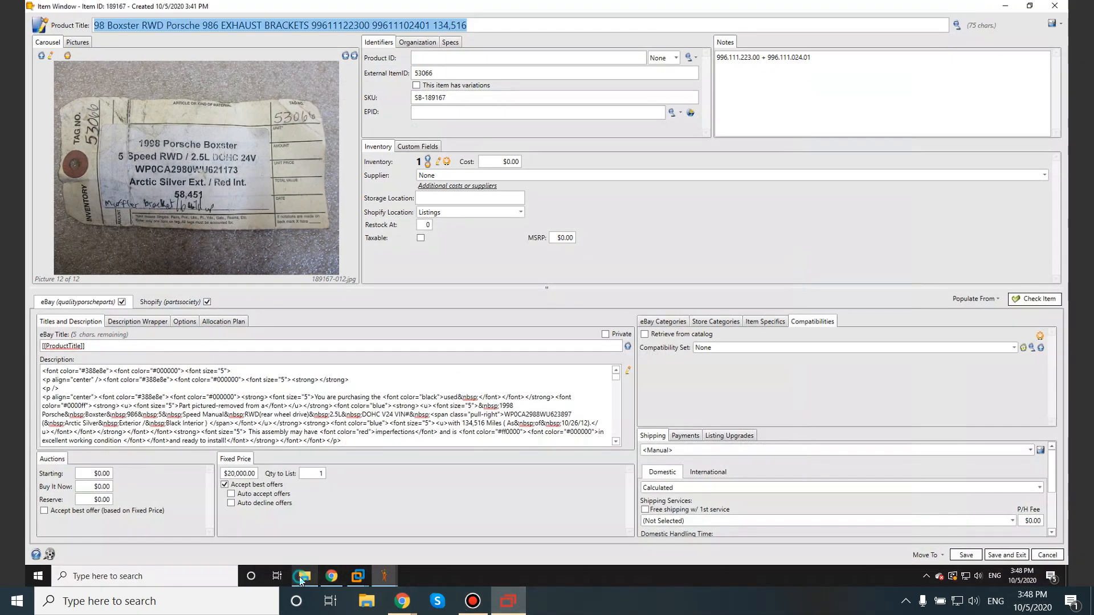
pyautogui.click(305, 576)
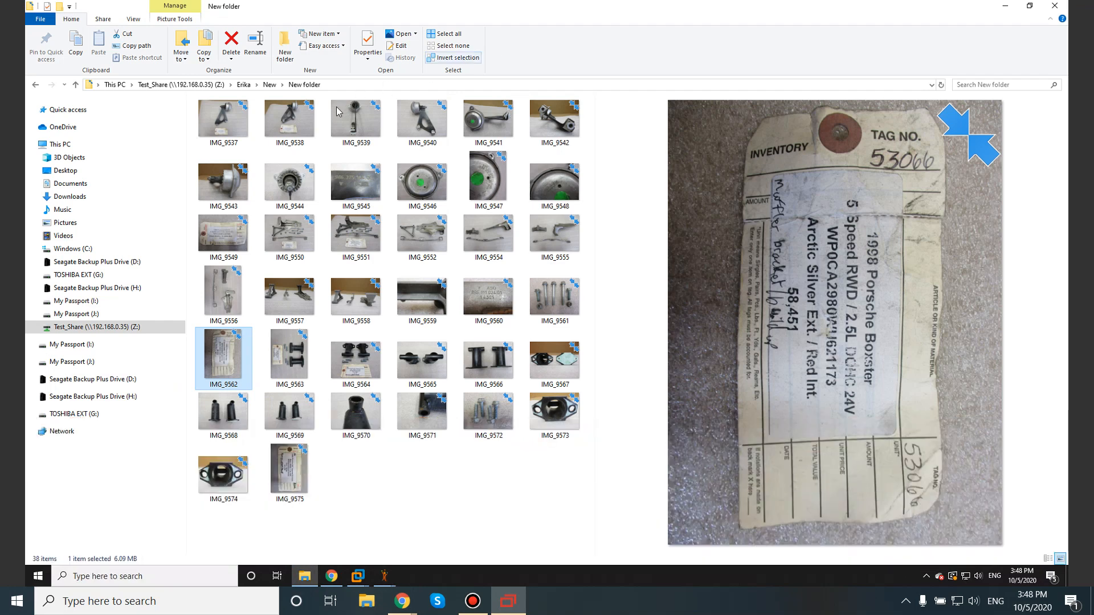
pyautogui.rightClick(297, 85)
pyautogui.click(342, 91)
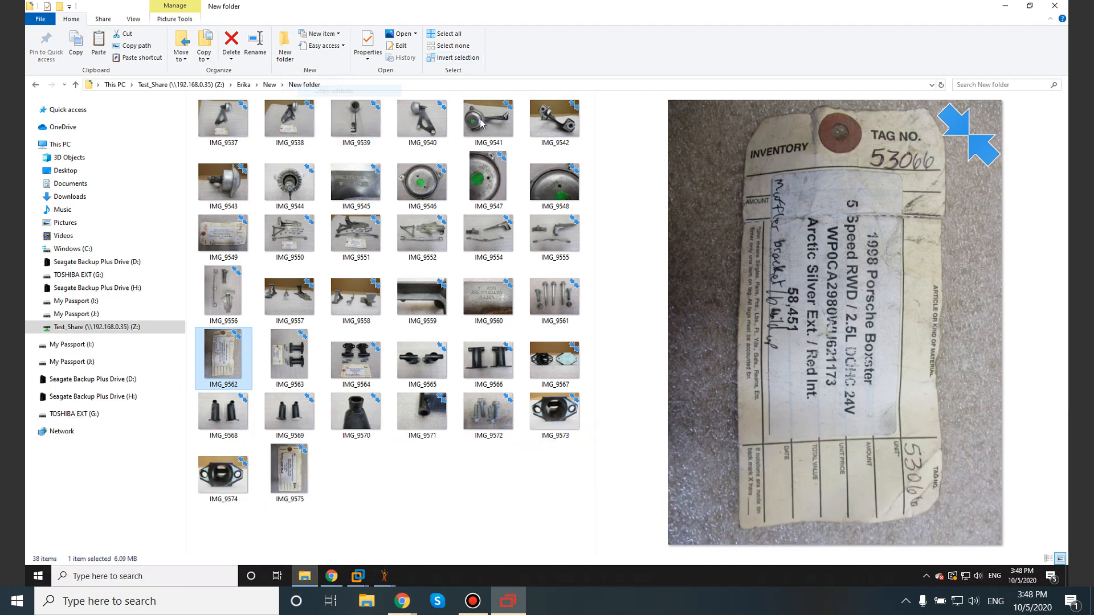
pyautogui.click(1004, 7)
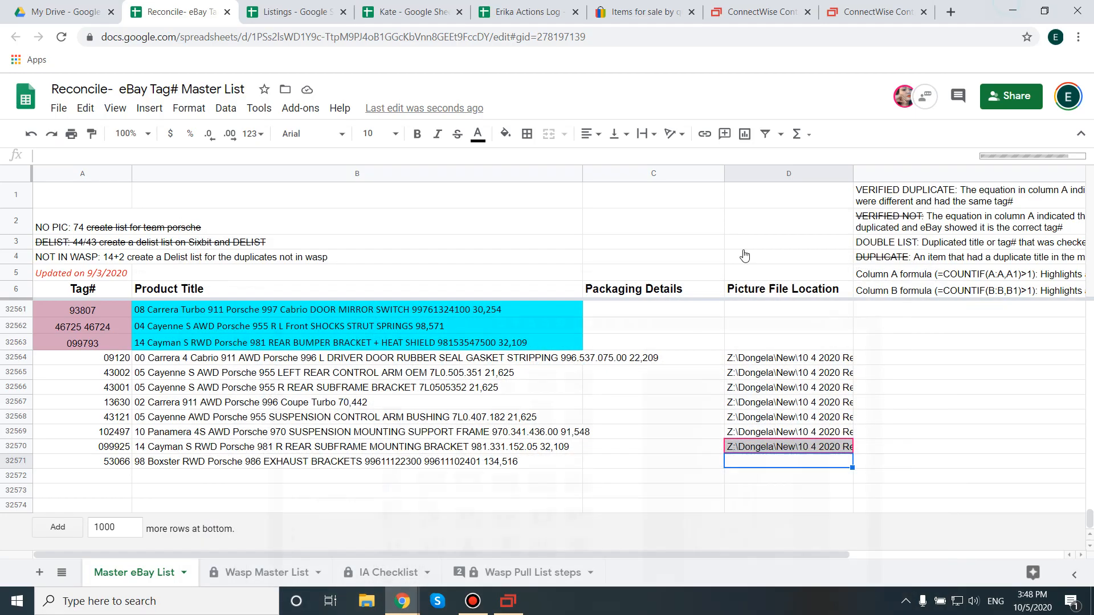
pyautogui.doubleClick(760, 459)
pyautogui.hotkey('ctrl', 'v')
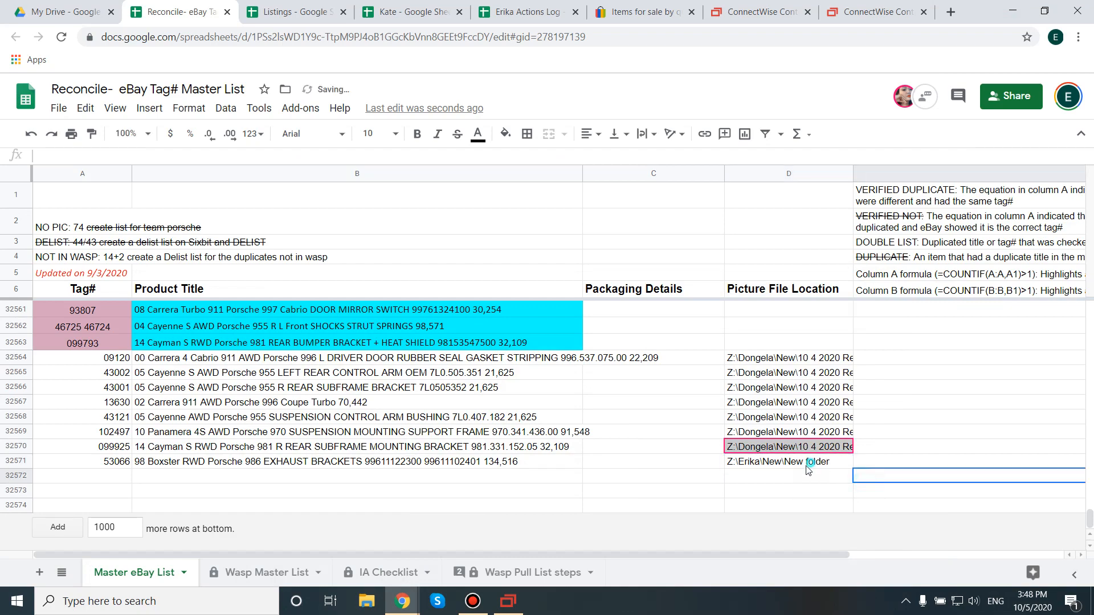
pyautogui.click(509, 603)
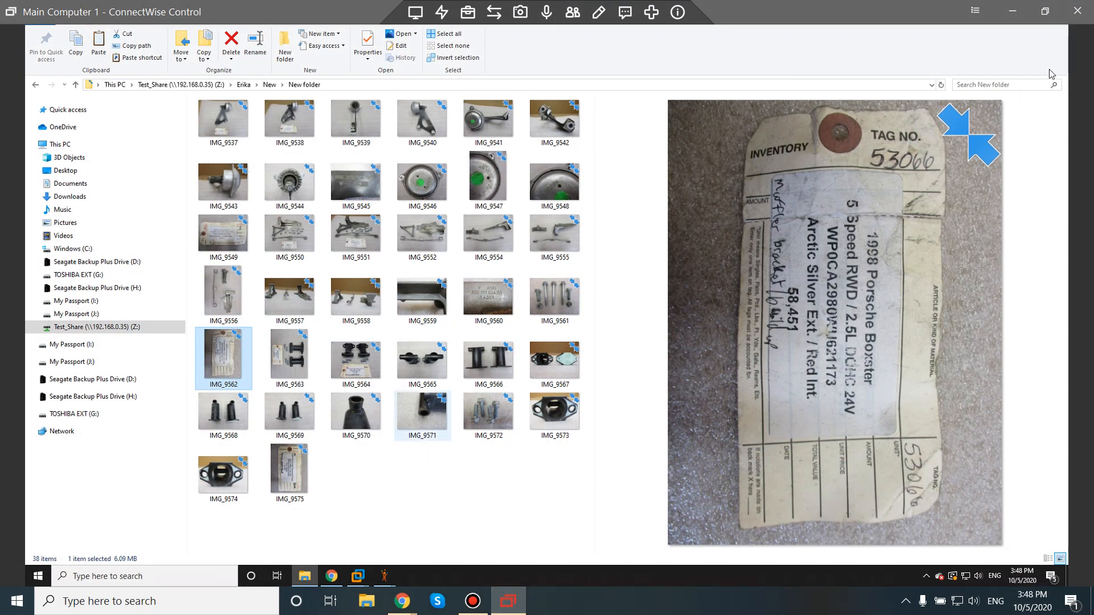
pyautogui.click(1005, 8)
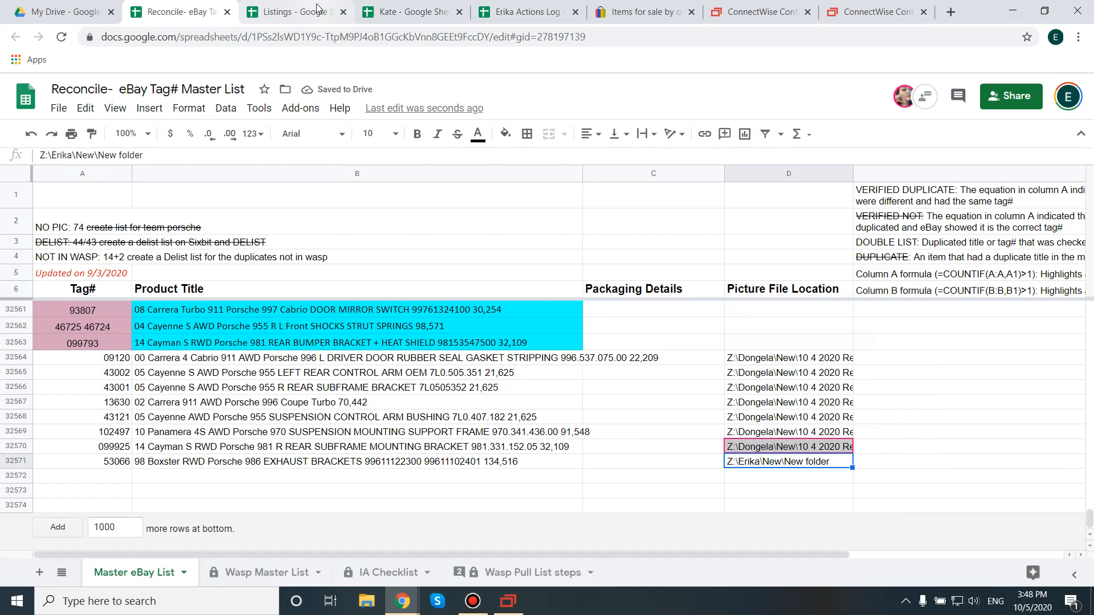
# Step: Review Listings checklist items 12 to 14 on copying part numbers and placing them after Part# in the description
pyautogui.click(283, 4)
pyautogui.click(162, 411)
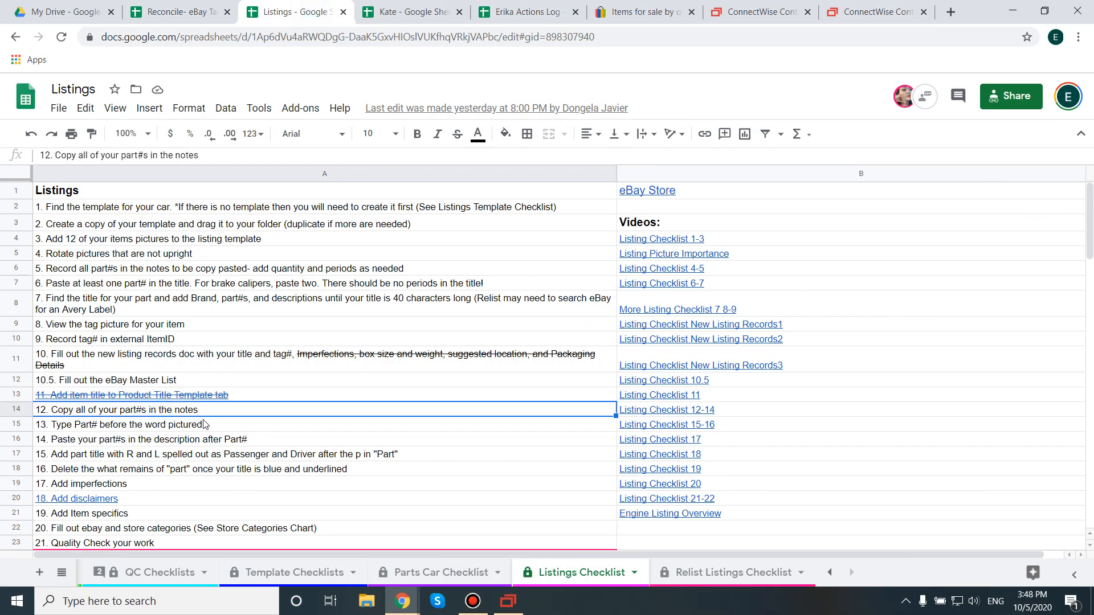
pyautogui.click(226, 410)
pyautogui.click(203, 427)
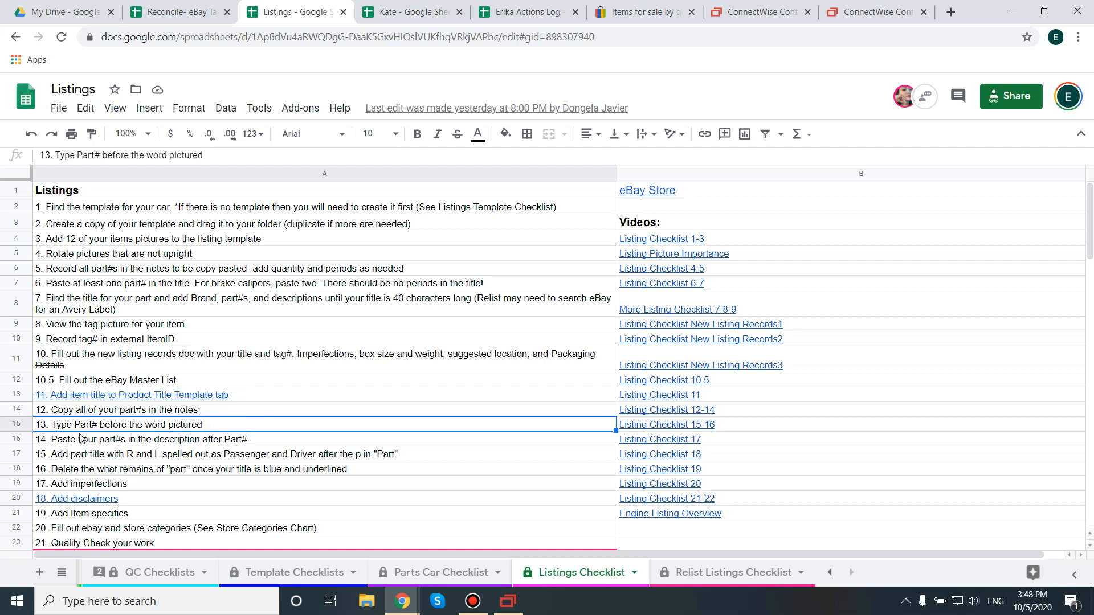
pyautogui.click(101, 425)
pyautogui.doubleClick(101, 425)
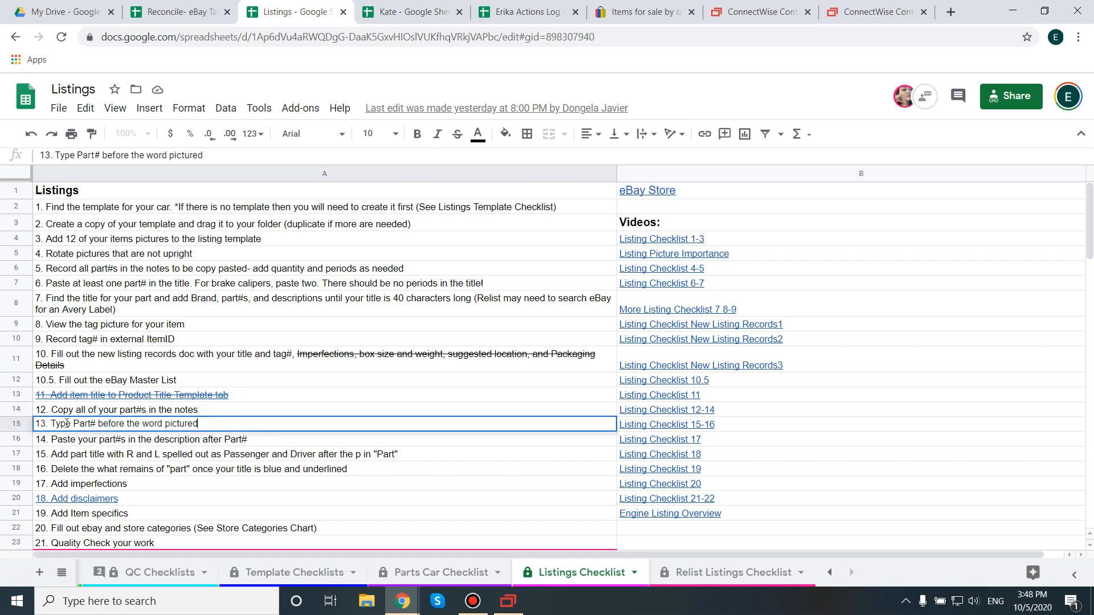
pyautogui.moveTo(80, 424); pyautogui.dragTo(96, 424)
pyautogui.doubleClick(117, 439)
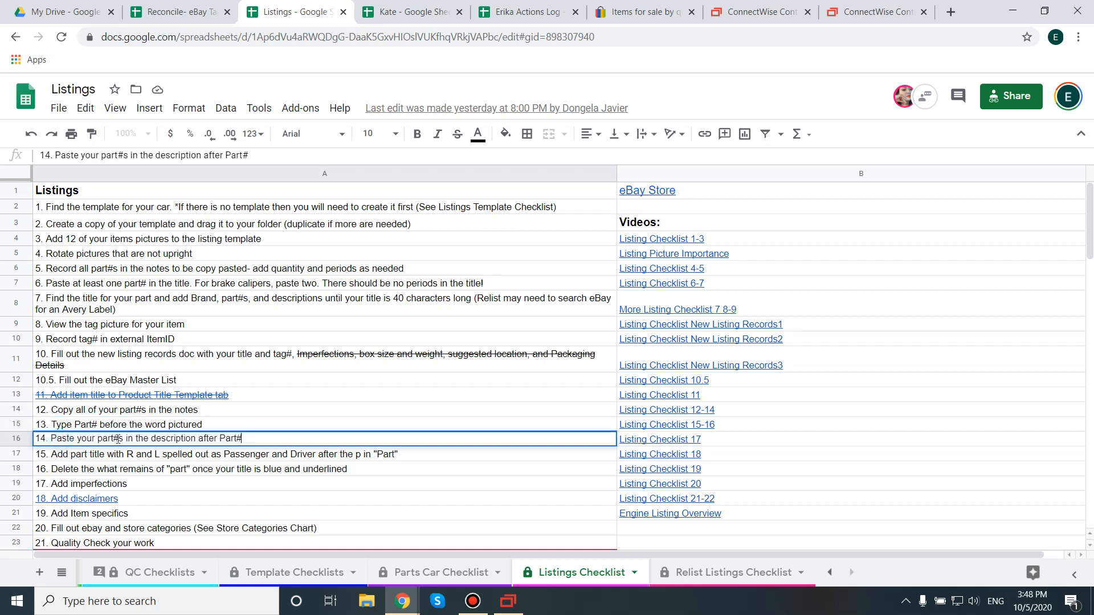
# Step: Review Listings checklist items 15 to 19 on the part title, leftover text, imperfections, disclaimers and item specifics
pyautogui.doubleClick(84, 451)
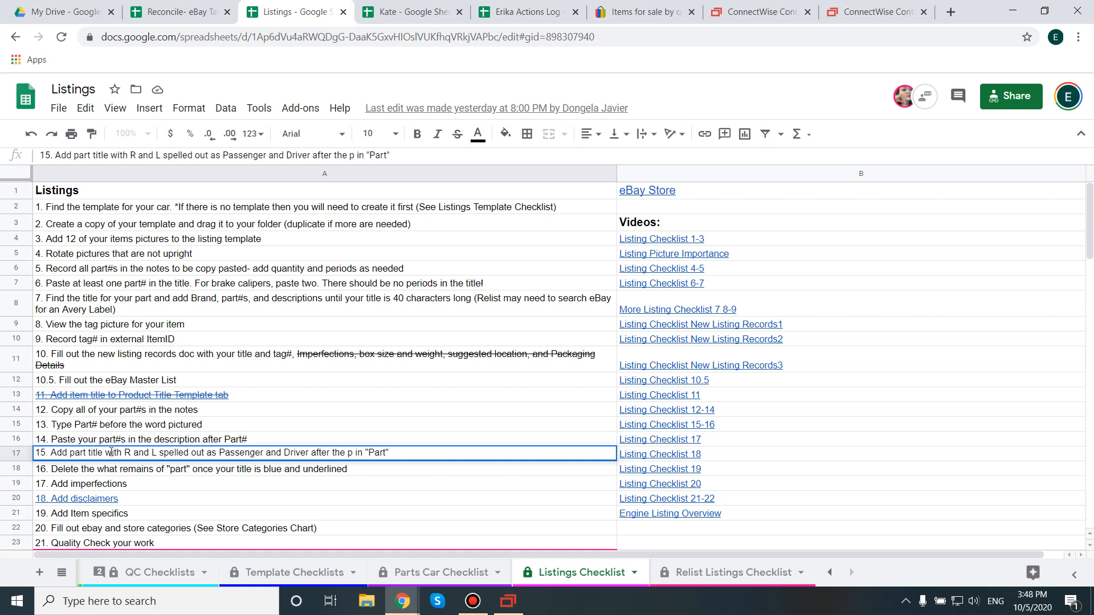
pyautogui.moveTo(107, 453); pyautogui.dragTo(389, 456)
pyautogui.click(402, 455)
pyautogui.moveTo(358, 453); pyautogui.dragTo(390, 454)
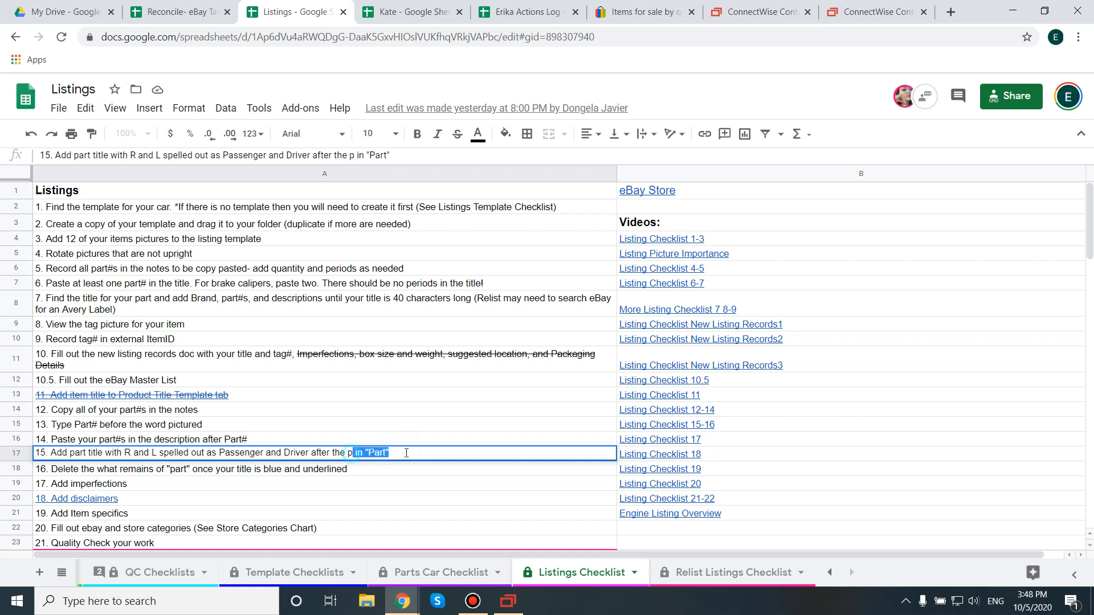
pyautogui.click(105, 473)
pyautogui.doubleClick(89, 473)
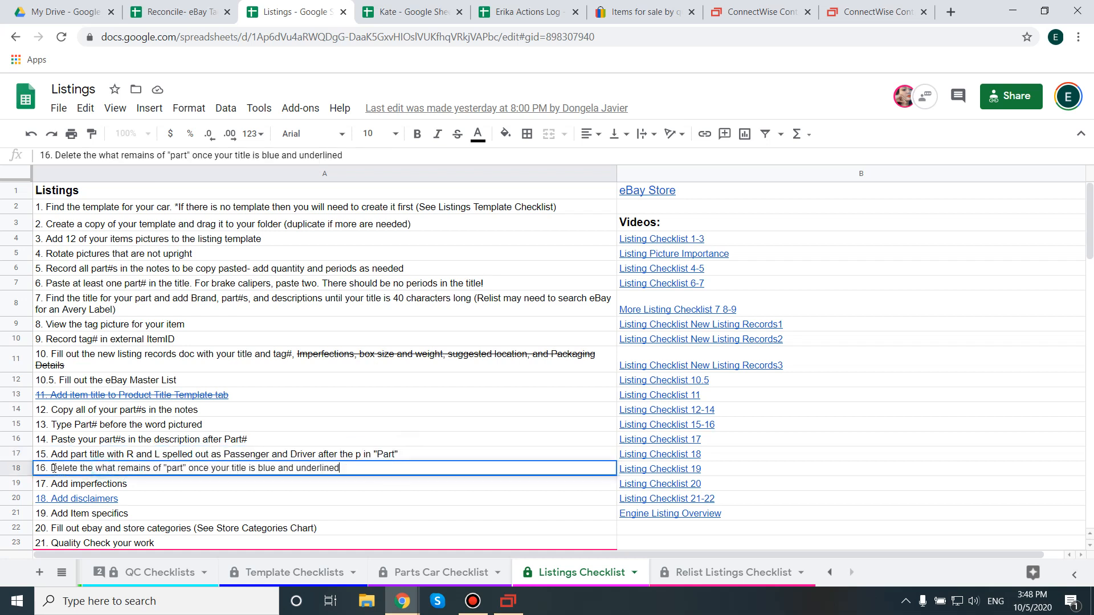
pyautogui.moveTo(51, 469); pyautogui.dragTo(358, 468)
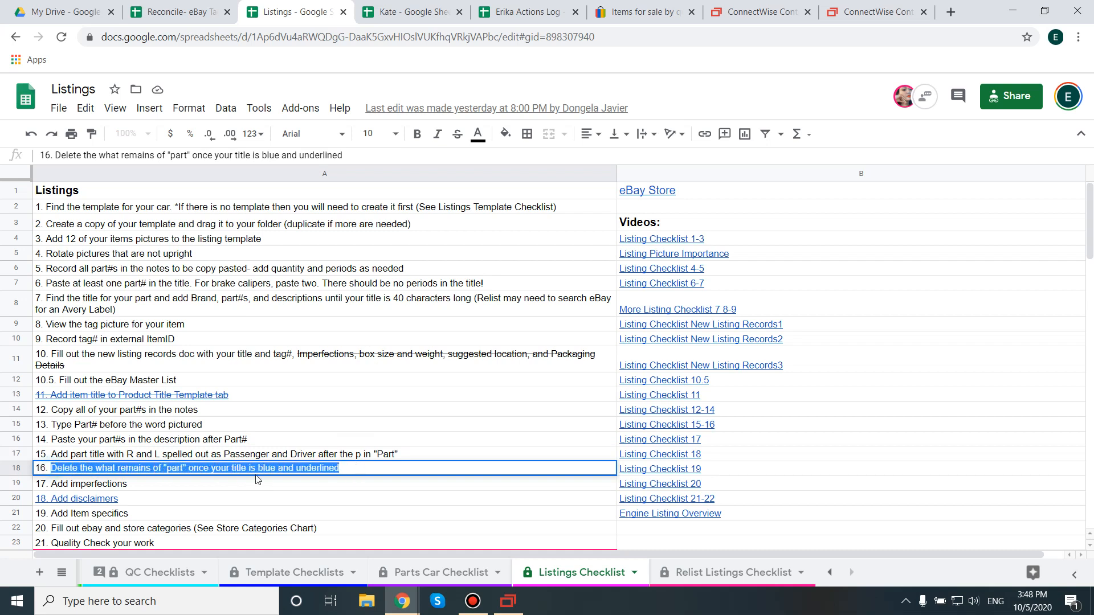
pyautogui.doubleClick(71, 483)
pyautogui.moveTo(152, 485); pyautogui.dragTo(28, 489)
pyautogui.click(105, 500)
pyautogui.click(192, 515)
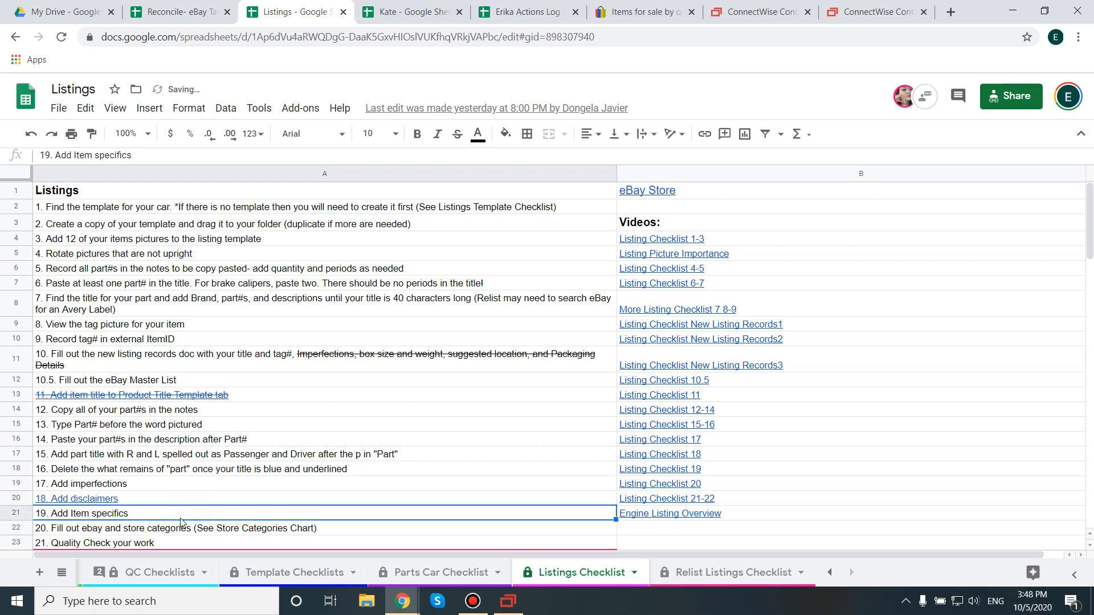
# Step: Copy both part numbers from the SixBit item's notes and insert them after "Part#" before "pictured" in the description
pyautogui.click(507, 601)
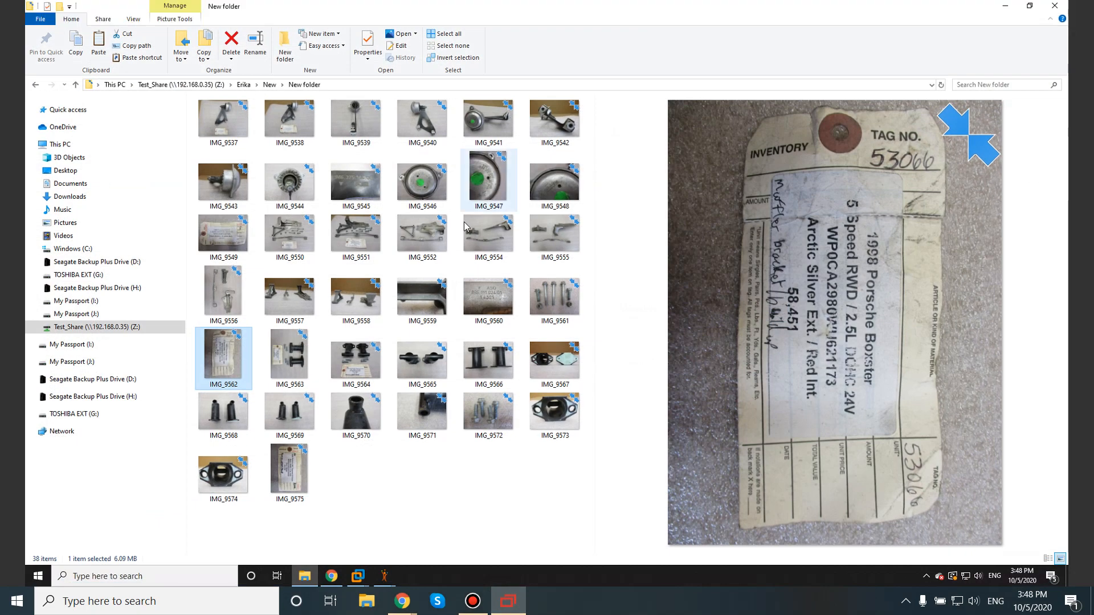
pyautogui.click(1013, 7)
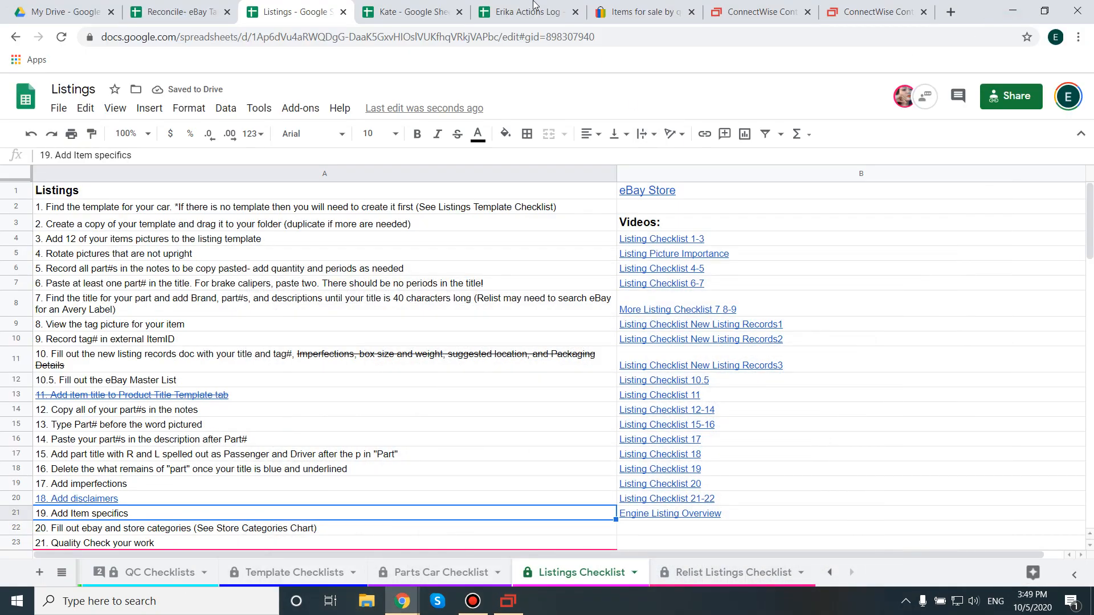
pyautogui.click(508, 601)
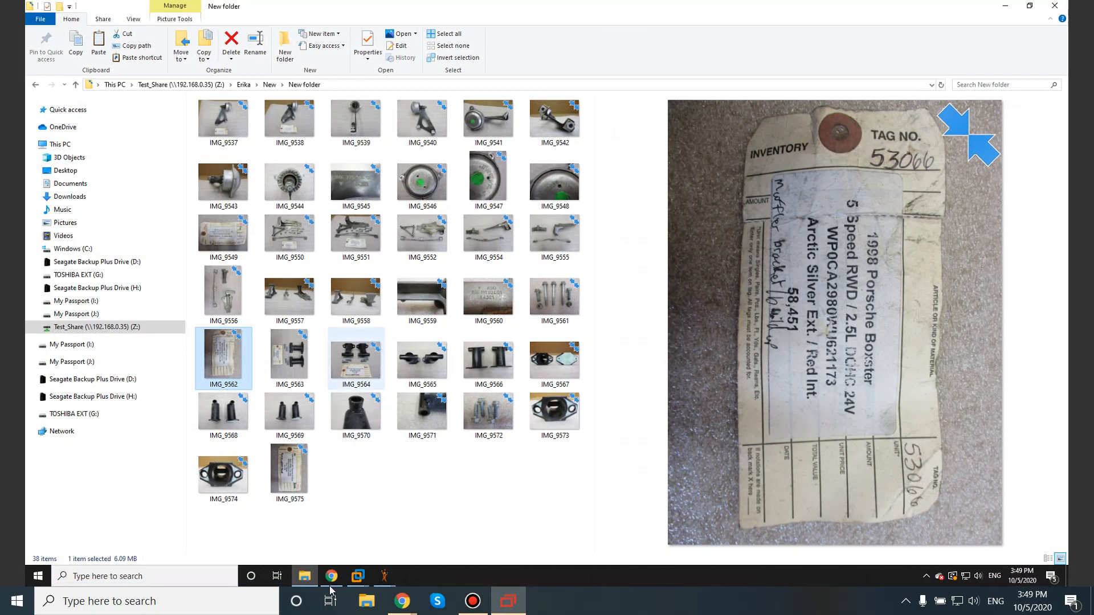
pyautogui.moveTo(385, 577)
pyautogui.click(409, 545)
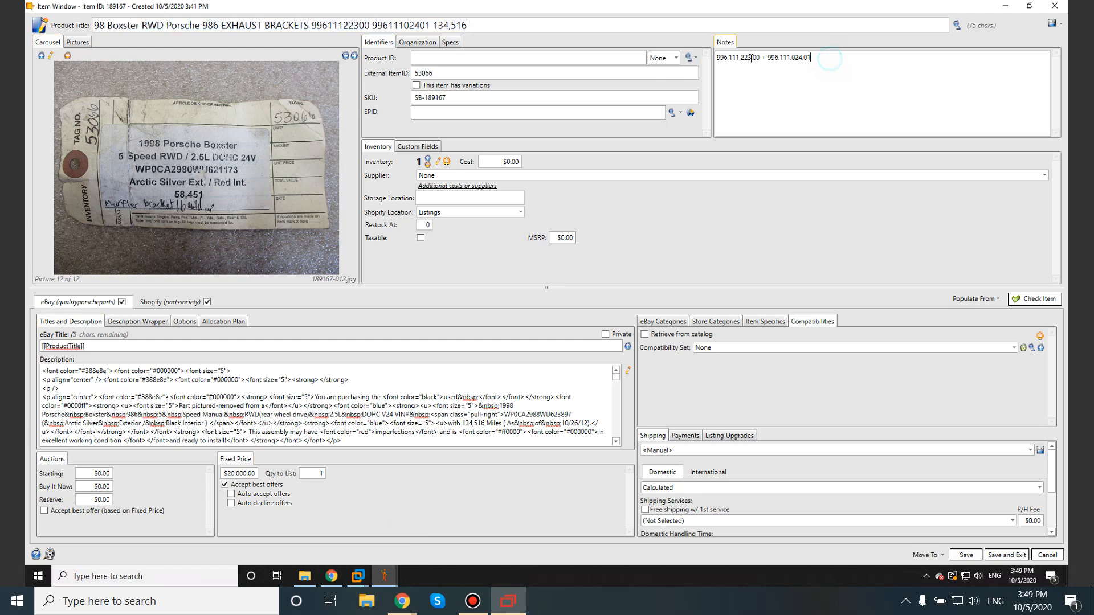
pyautogui.moveTo(810, 57); pyautogui.dragTo(716, 57)
pyautogui.hotkey('ctrl', 'c')
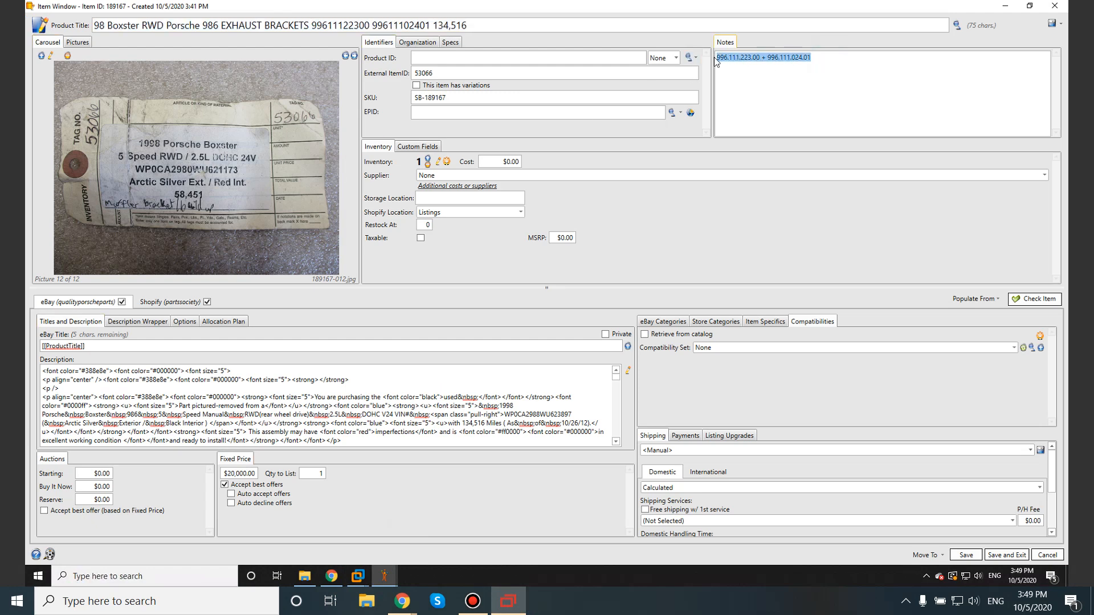
pyautogui.click(628, 372)
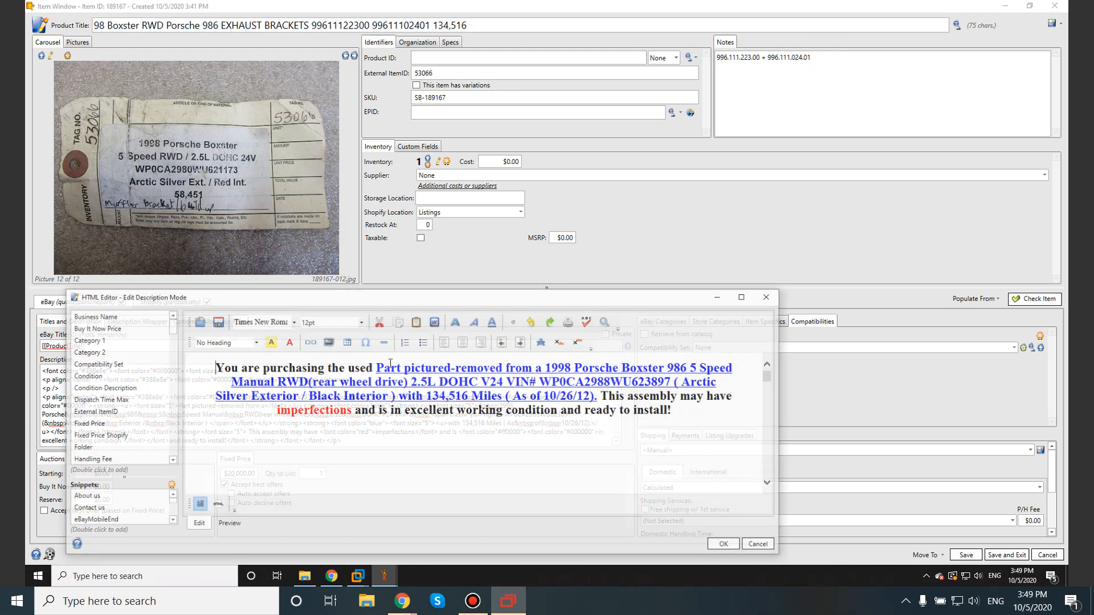
pyautogui.click(400, 366)
pyautogui.write('#')
pyautogui.hotkey('ctrl', 'v')
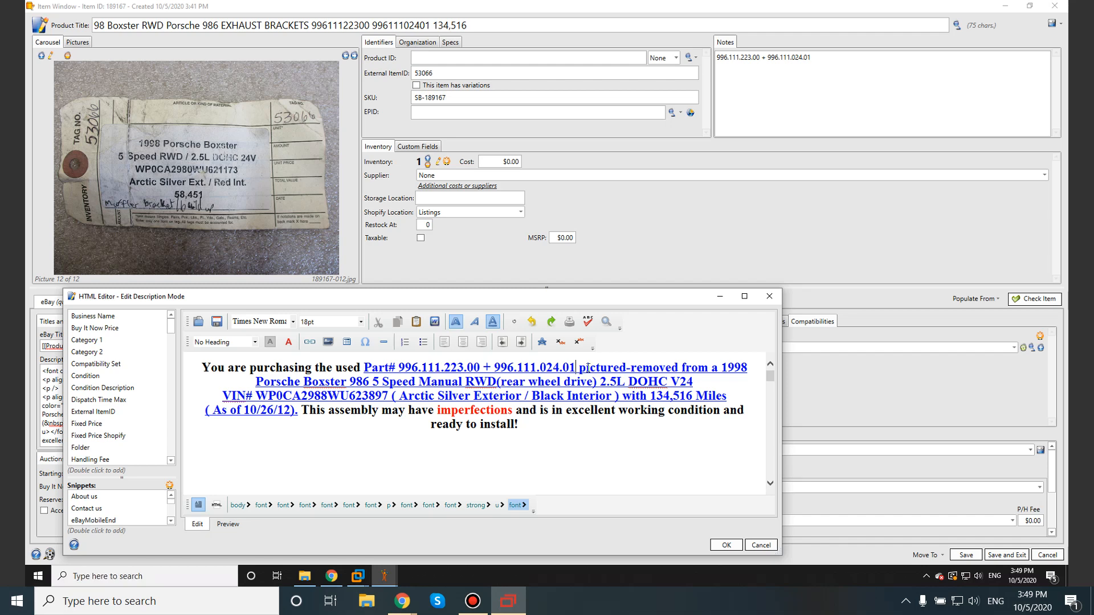
# Step: Insert the blue underlined part title "Exhaust Muffler Brackets" before "Part#" in the description and delete the stray leading P
pyautogui.click(372, 368)
pyautogui.write('P')
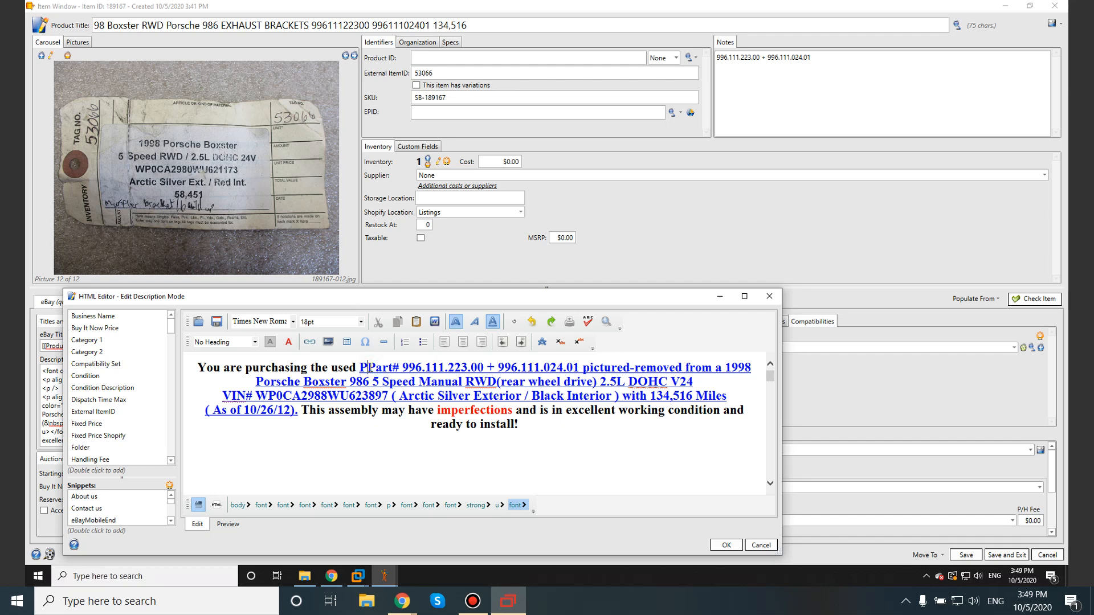
pyautogui.write('Exhaus')
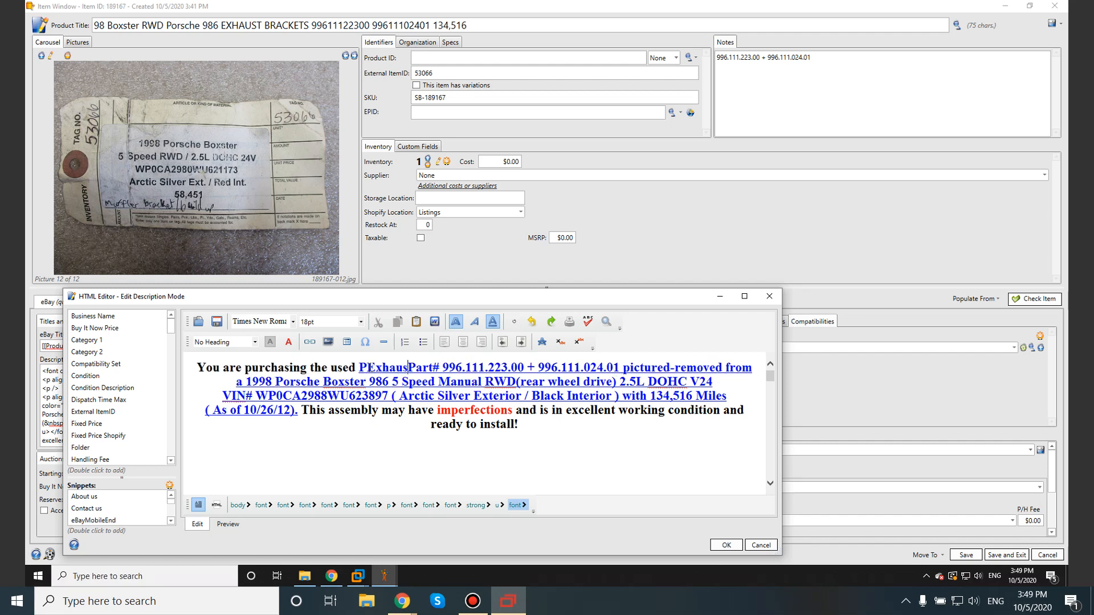
pyautogui.write('t Muffler')
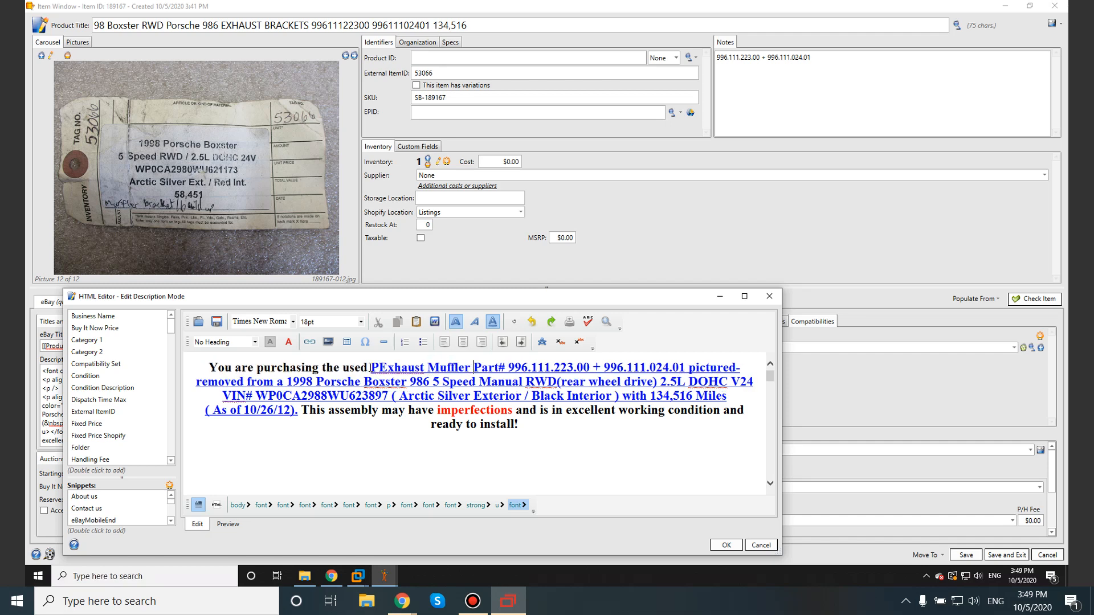
pyautogui.write(' Bracket')
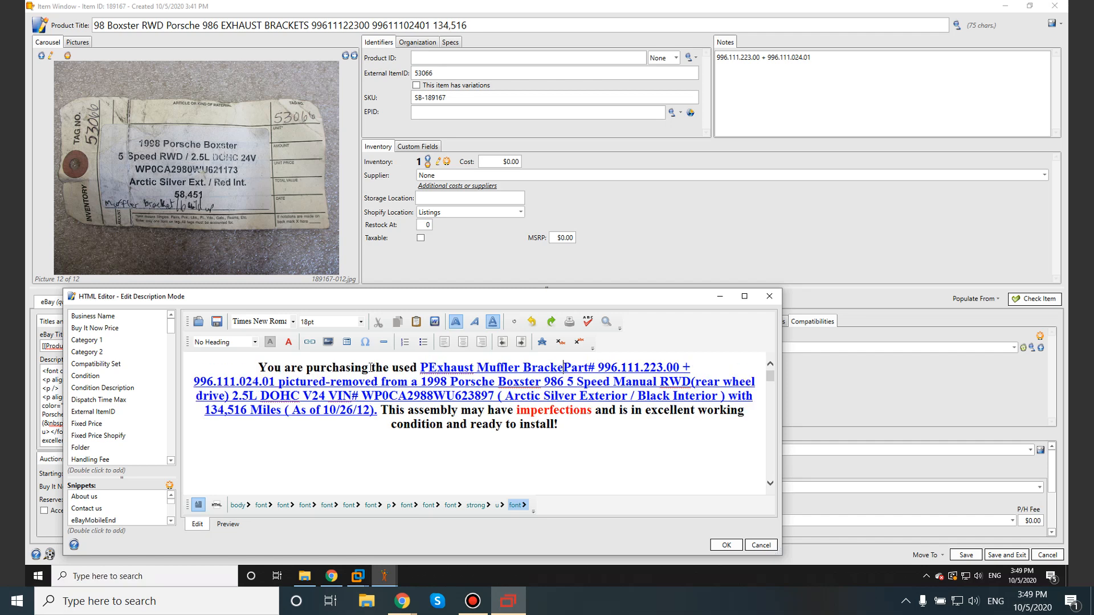
pyautogui.write('s')
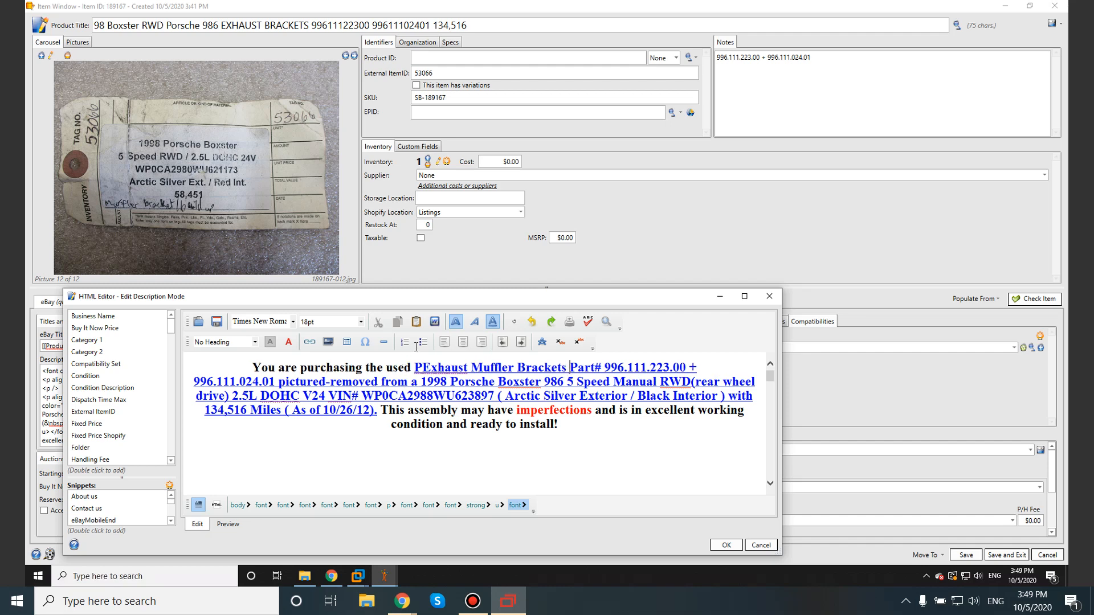
pyautogui.click(417, 367)
pyautogui.press('Delete')
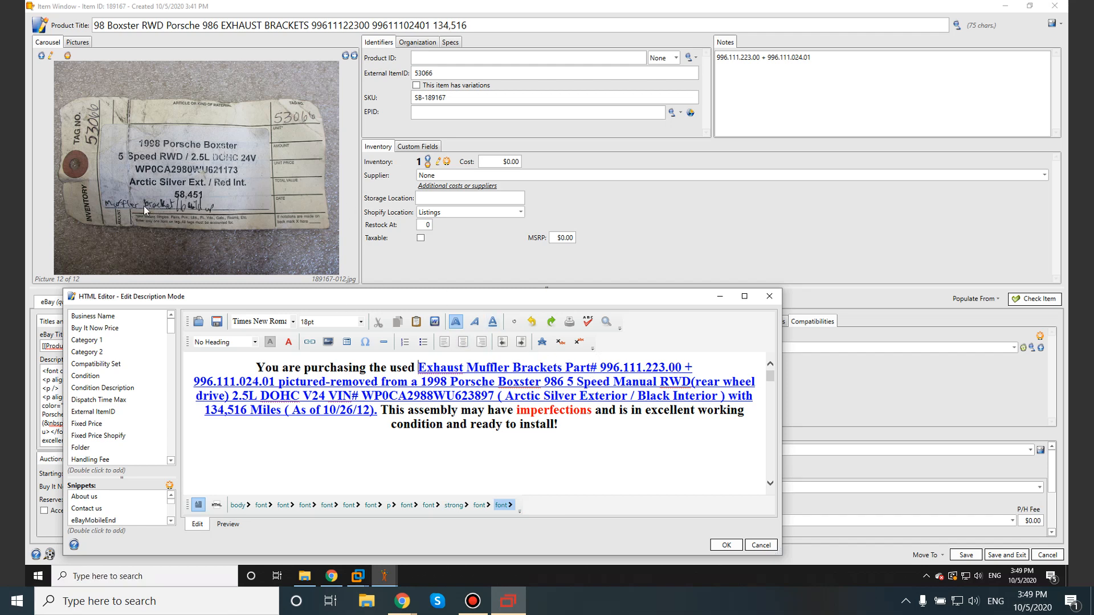
# Step: Add "( Build Up )" after "Exhaust Muffler Brackets" in the description
pyautogui.click(565, 367)
pyautogui.write('( Build Up )')
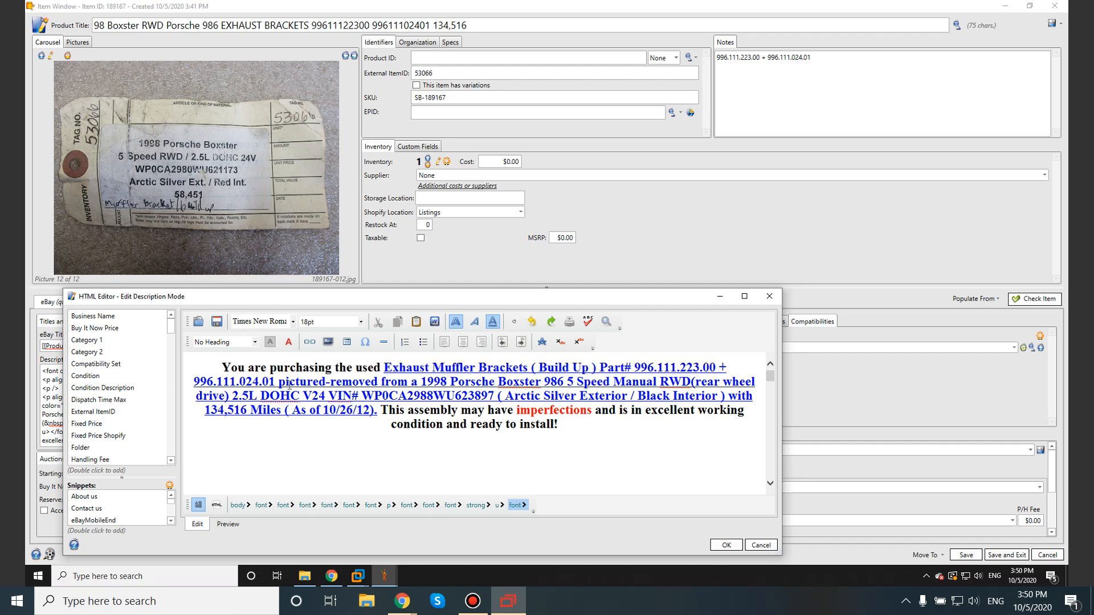
# Step: Check the description's vehicle details against the tag and correct the VIN, changing the digit before WU to 0 and the last four to 1173
pyautogui.moveTo(433, 380); pyautogui.dragTo(447, 381)
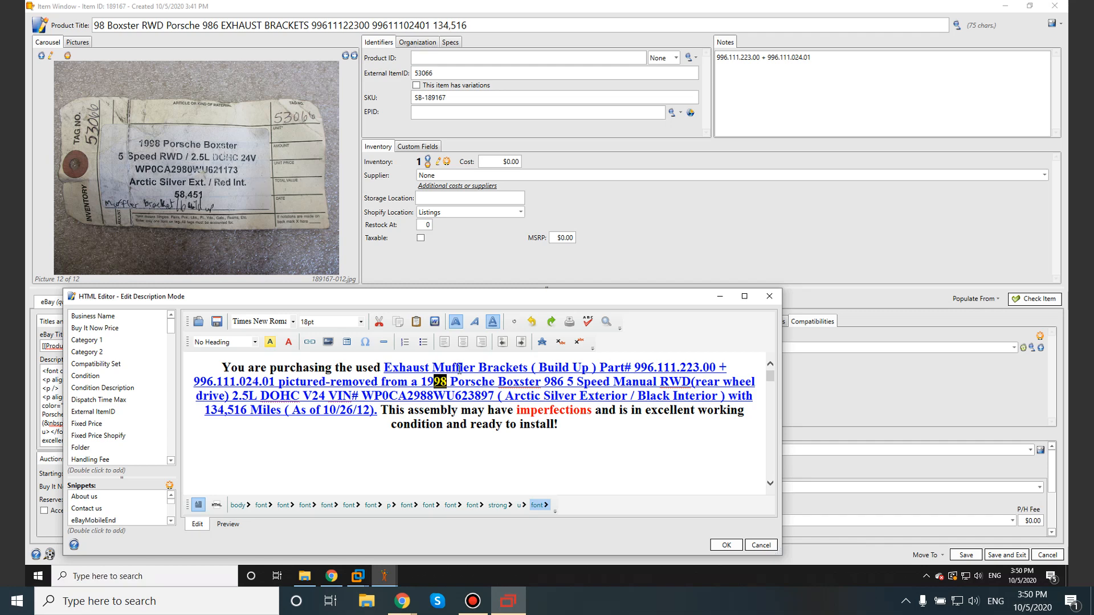
pyautogui.moveTo(543, 381); pyautogui.dragTo(566, 382)
pyautogui.moveTo(568, 381); pyautogui.dragTo(343, 397)
pyautogui.click(391, 398)
pyautogui.click(389, 397)
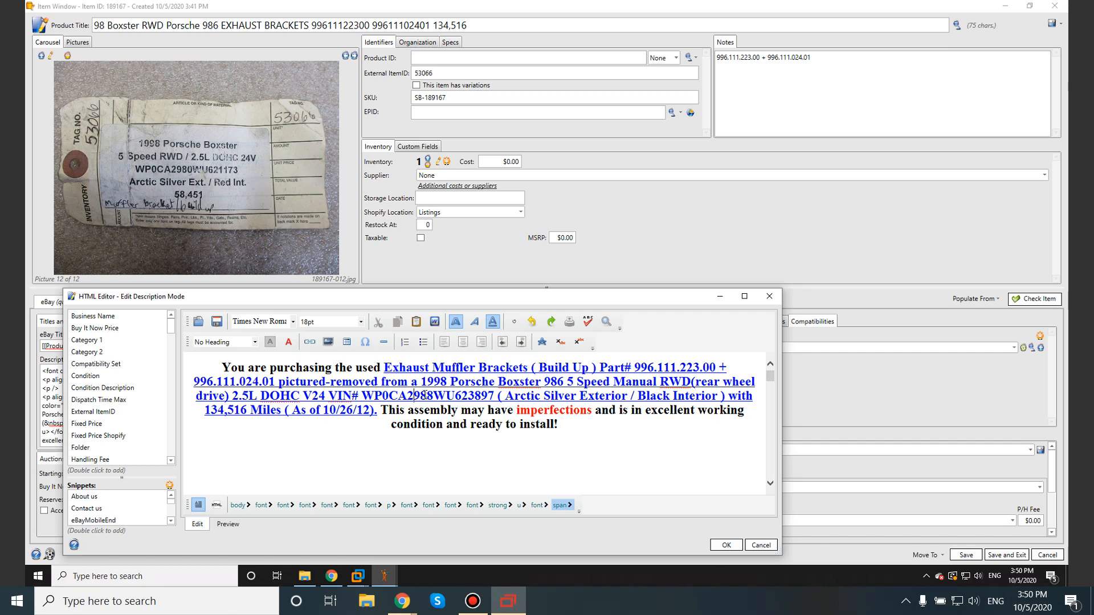
pyautogui.moveTo(427, 396); pyautogui.dragTo(433, 396)
pyautogui.write('0')
pyautogui.moveTo(468, 397); pyautogui.dragTo(492, 397)
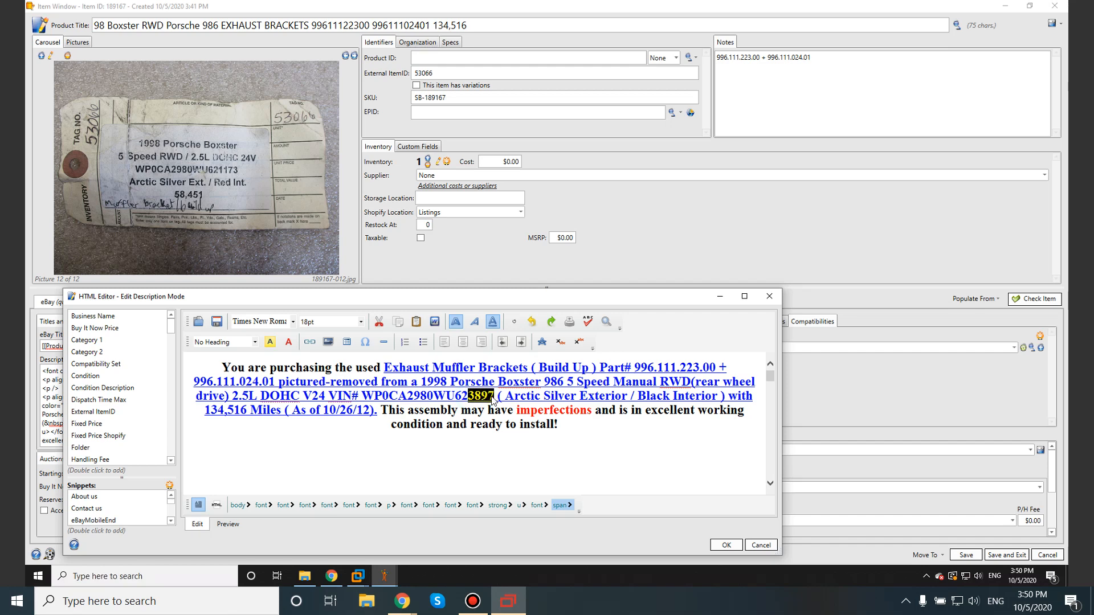
pyautogui.write('1173')
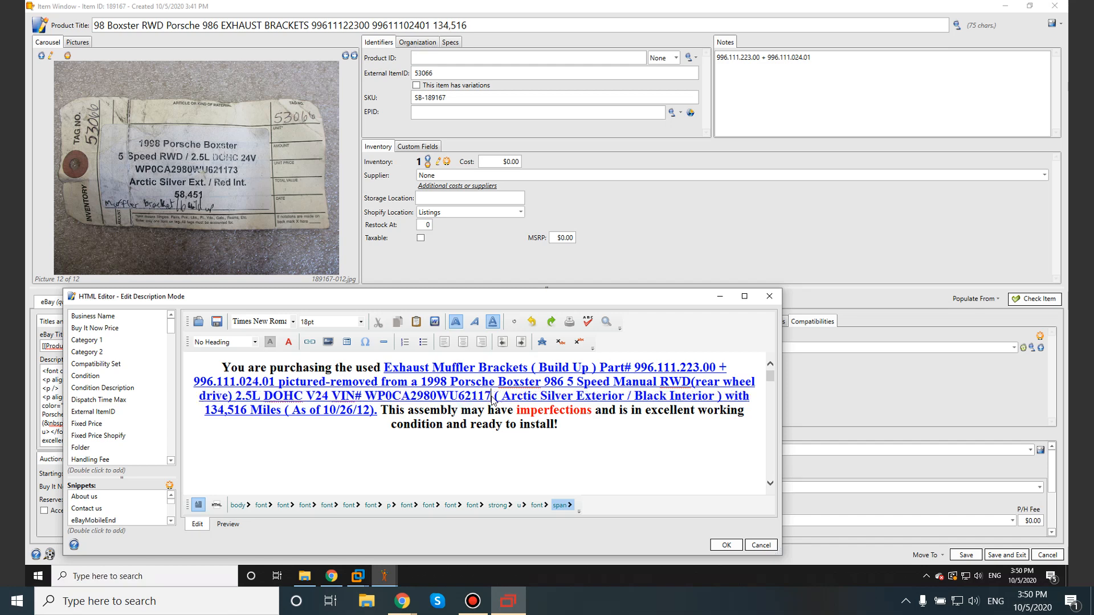
pyautogui.moveTo(469, 396); pyautogui.dragTo(503, 394)
pyautogui.click(516, 394)
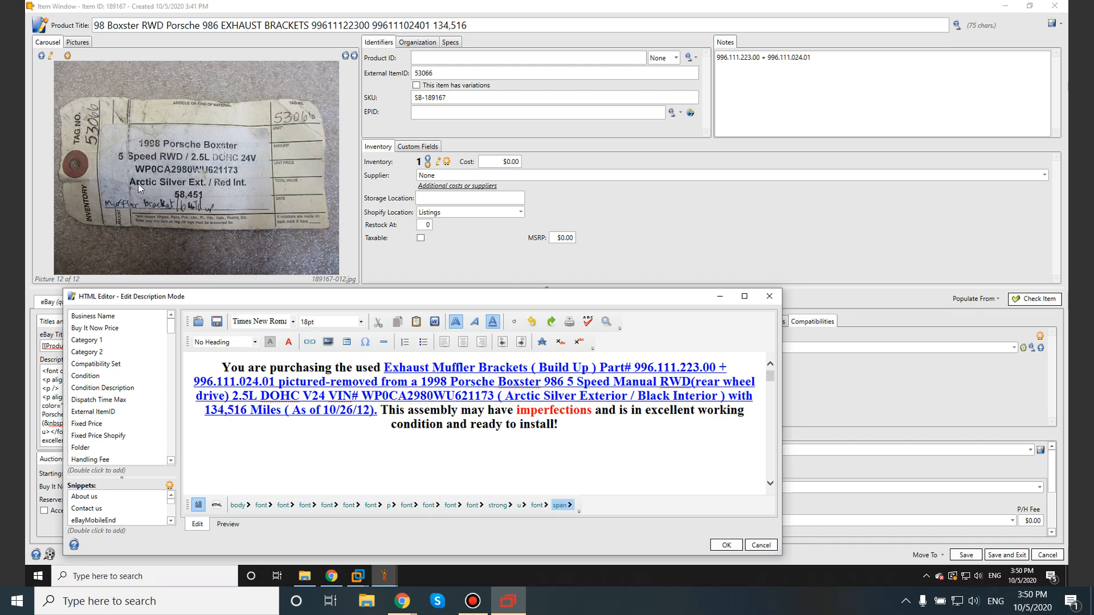
# Step: Change the interior color in the description to Red and replace "( As of 10/26/12)." after "Miles" with an exclamation mark
pyautogui.moveTo(506, 396); pyautogui.dragTo(668, 397)
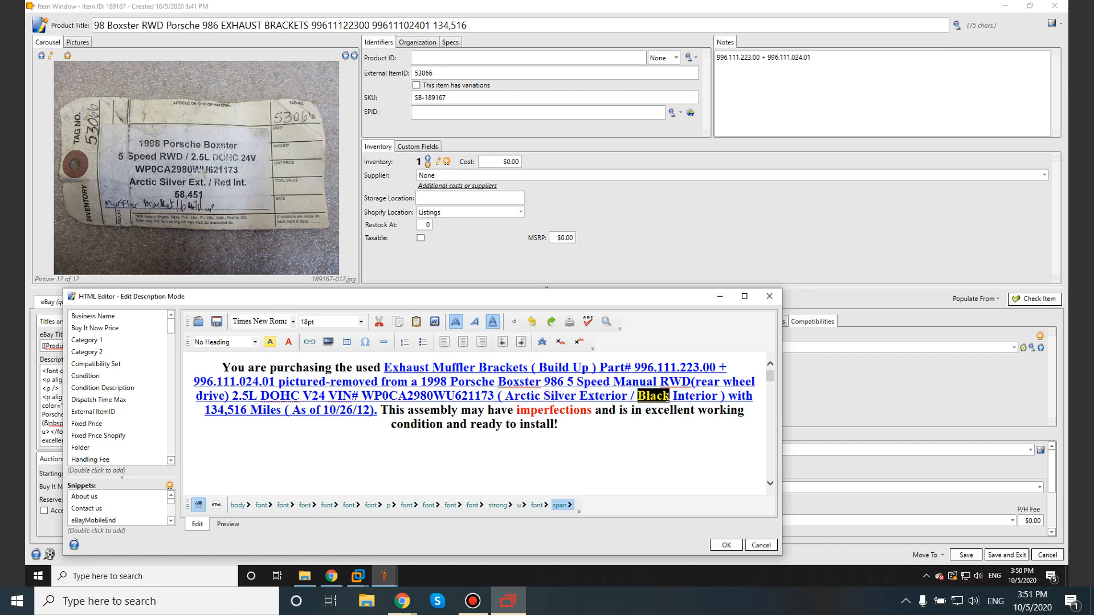
pyautogui.write('Red')
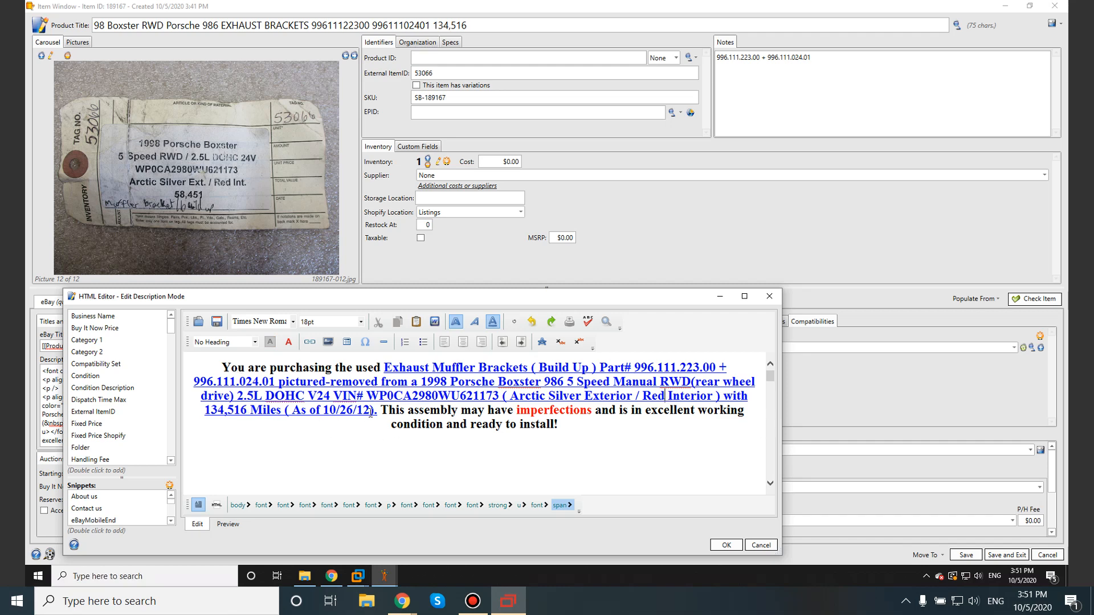
pyautogui.moveTo(281, 411); pyautogui.dragTo(377, 418)
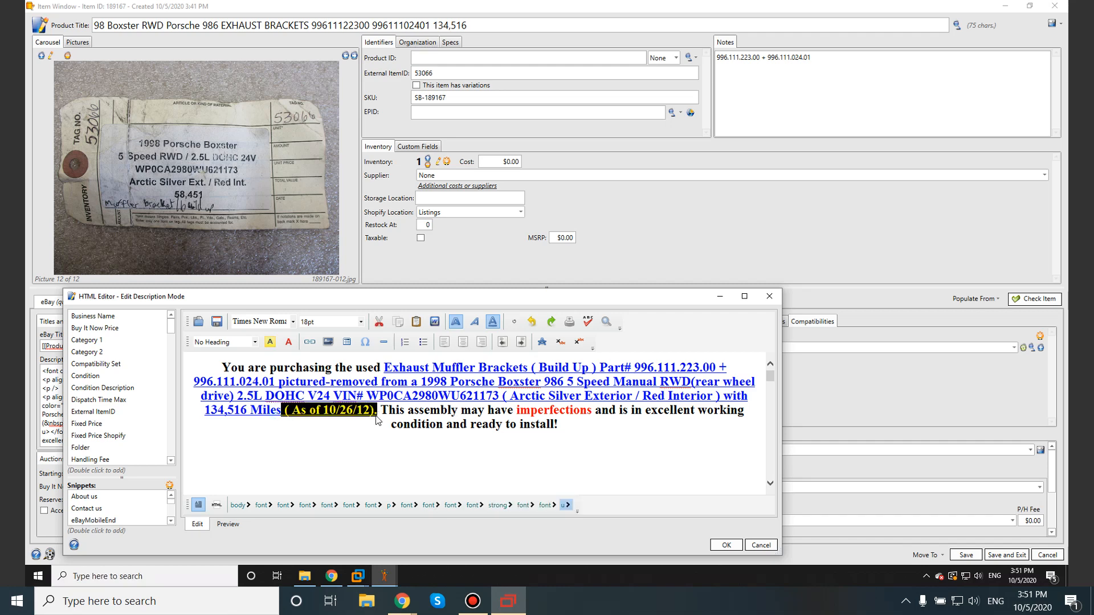
pyautogui.write('!')
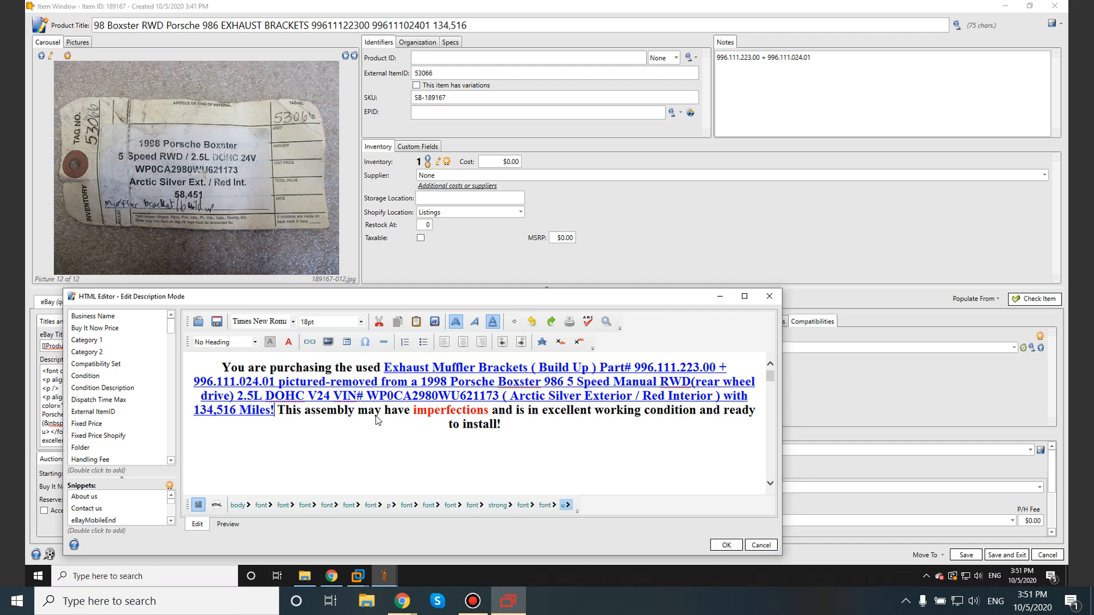
# Step: Set the mileage before "Miles!" in the description to 58,451
pyautogui.click(239, 411)
pyautogui.moveTo(194, 410); pyautogui.dragTo(226, 408)
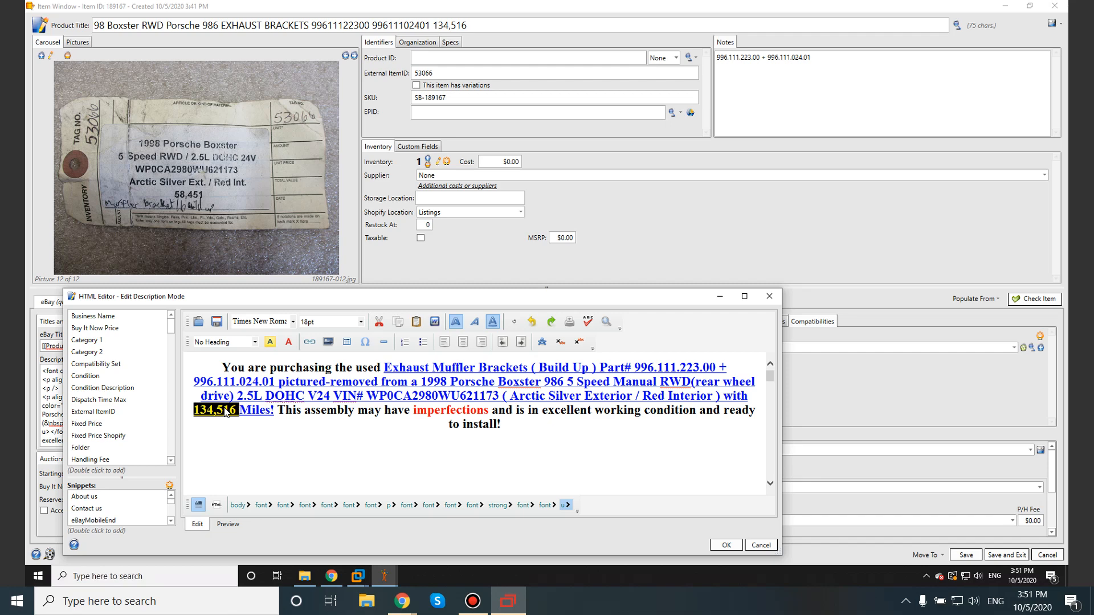
pyautogui.write('58')
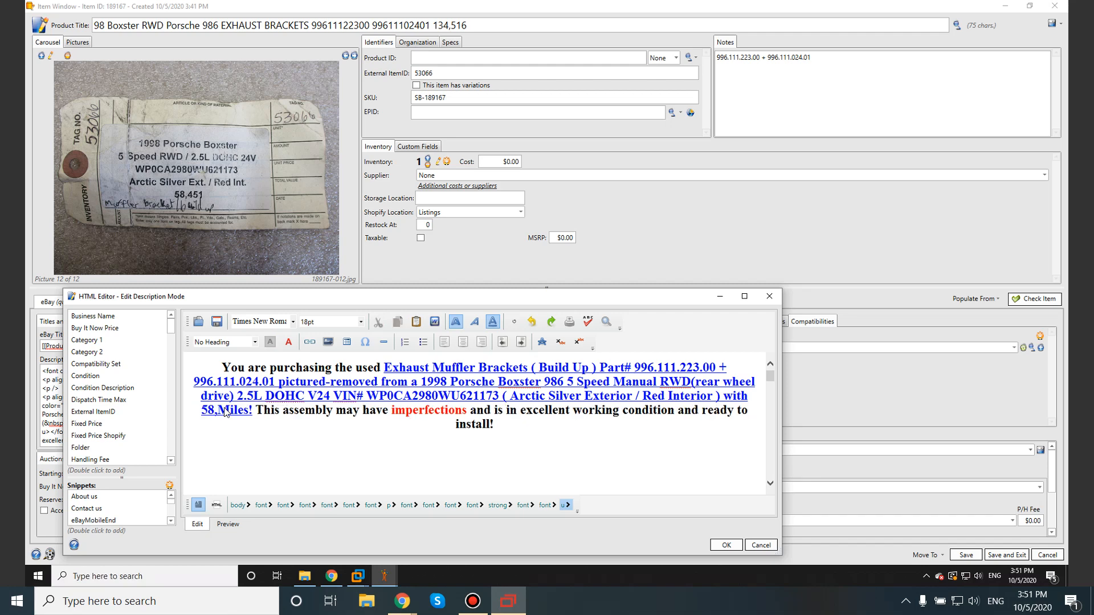
pyautogui.write(' ,451')
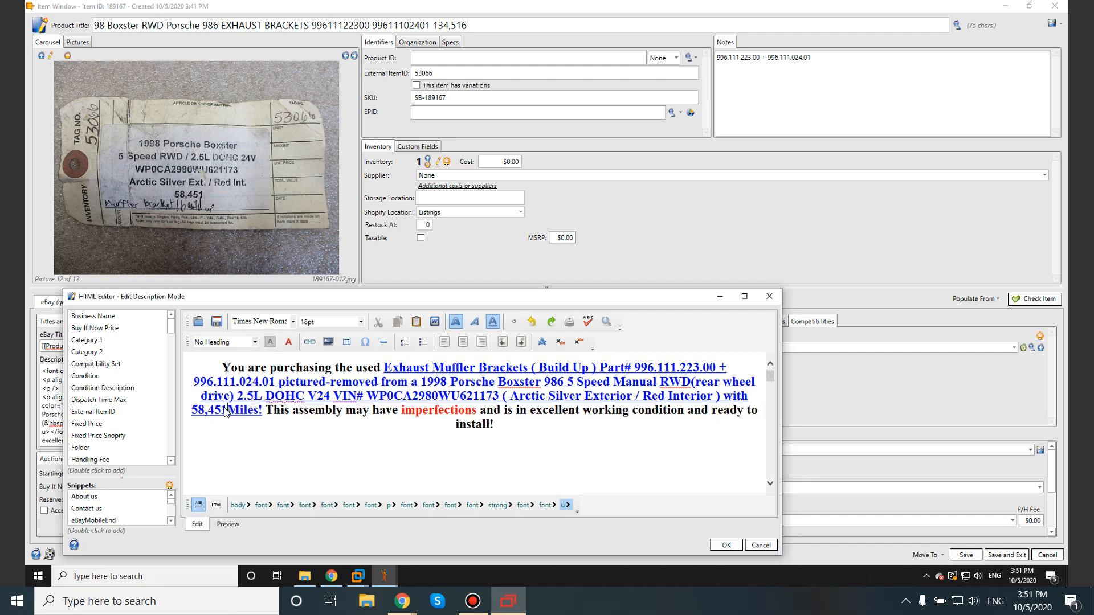
# Step: Copy the 58,451 mileage from the description and paste it over the number after "Parts Car"
pyautogui.scroll(-1, 569, 425)
pyautogui.scroll(1, 302, 418)
pyautogui.moveTo(190, 409); pyautogui.dragTo(226, 410)
pyautogui.hotkey('ctrl', 'c')
pyautogui.scroll(-4, 365, 435)
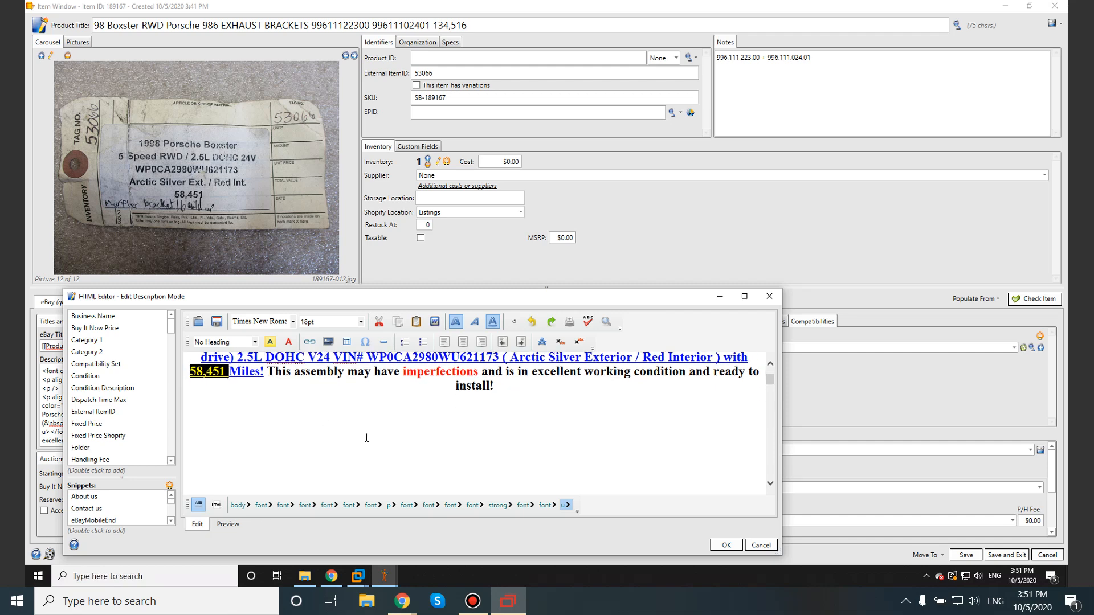
pyautogui.scroll(-2, 558, 437)
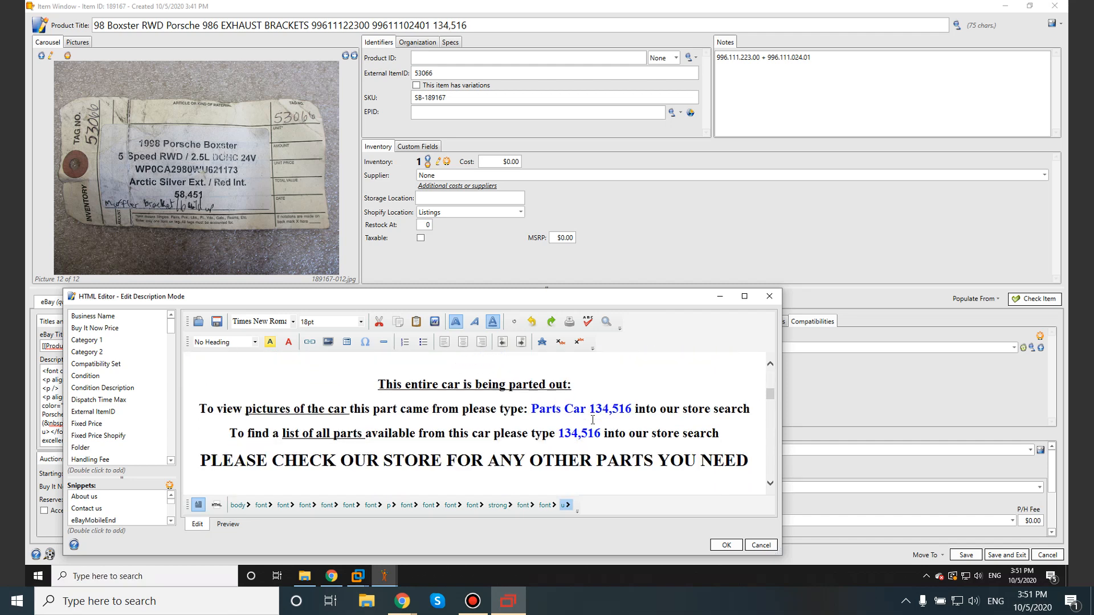
pyautogui.moveTo(590, 409); pyautogui.dragTo(629, 408)
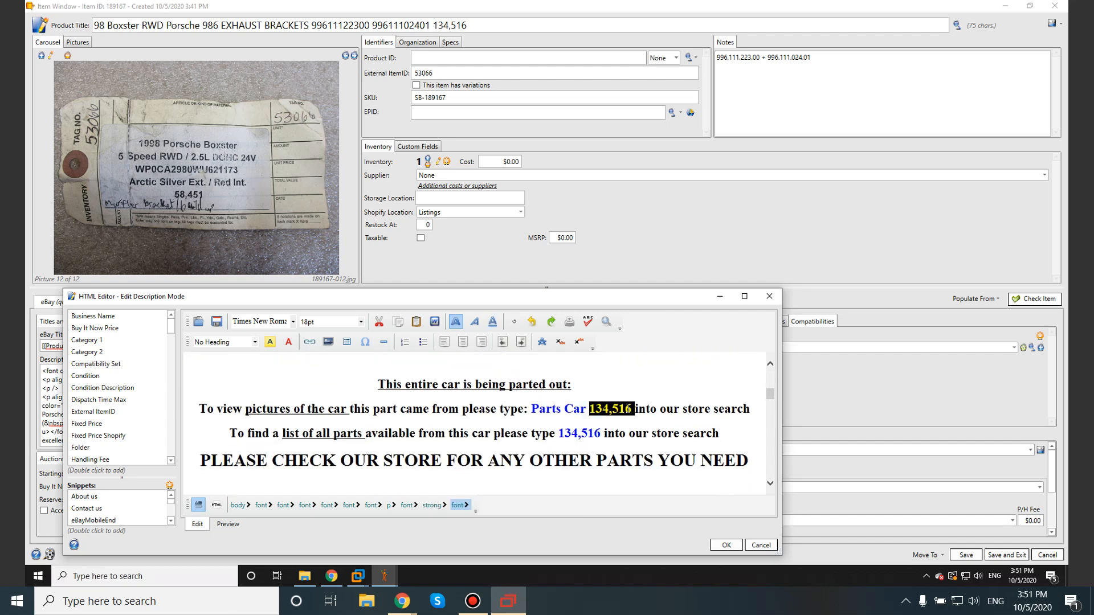
pyautogui.hotkey('ctrl', 'v')
# Step: Replace the mileage in the "list of all parts" line with 58,451, removing leftover digits and the extra space
pyautogui.moveTo(581, 434); pyautogui.dragTo(602, 434)
pyautogui.press('BackSpace')
pyautogui.press('BackSpace')
pyautogui.press('BackSpace')
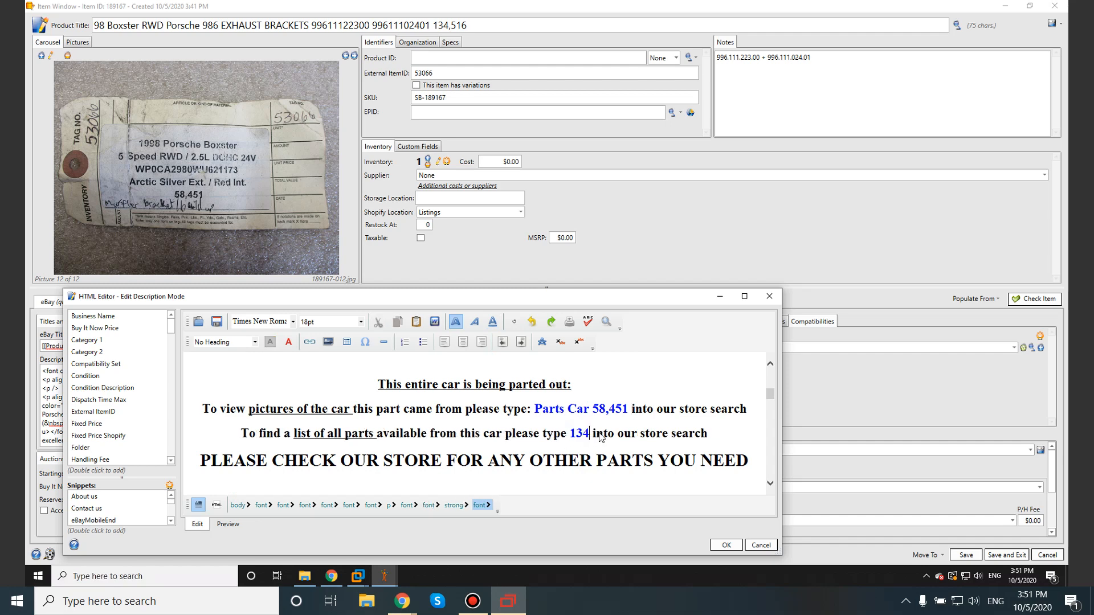
pyautogui.hotkey('ctrl', 'v')
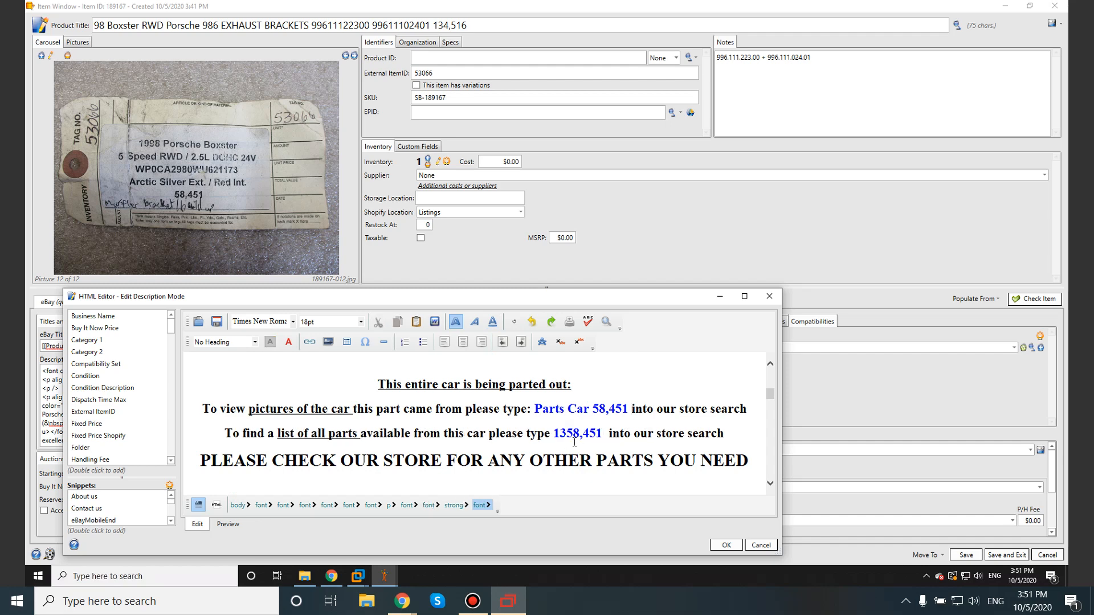
pyautogui.press('Delete')
pyautogui.click(567, 433)
pyautogui.press('BackSpace')
pyautogui.press('BackSpace')
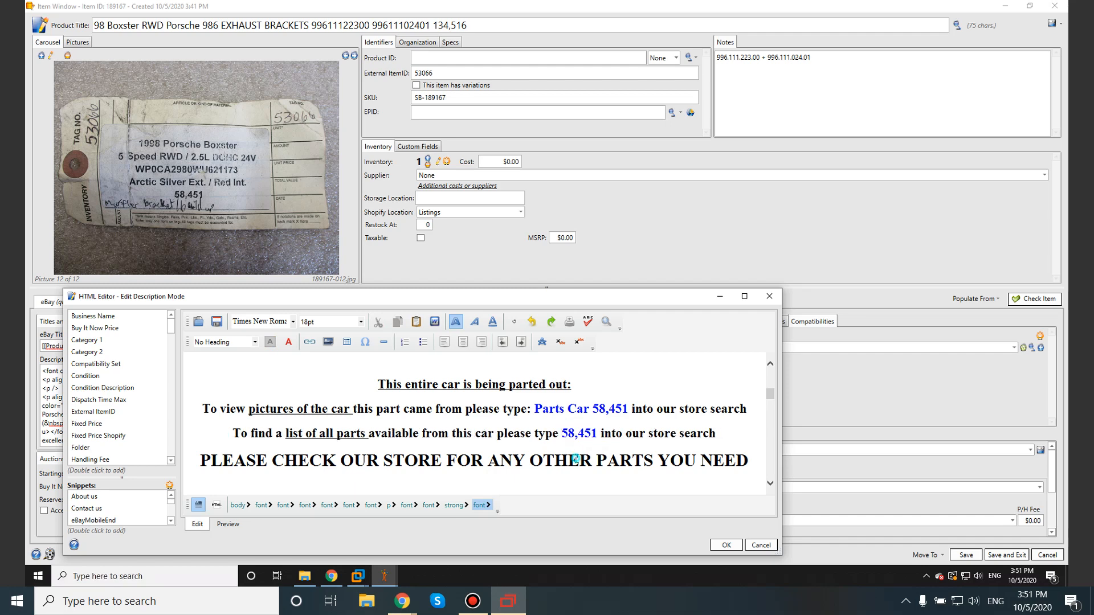
# Step: Look over the edited description and accept it into the item
pyautogui.click(577, 459)
pyautogui.scroll(-5, 588, 428)
pyautogui.scroll(14, 589, 429)
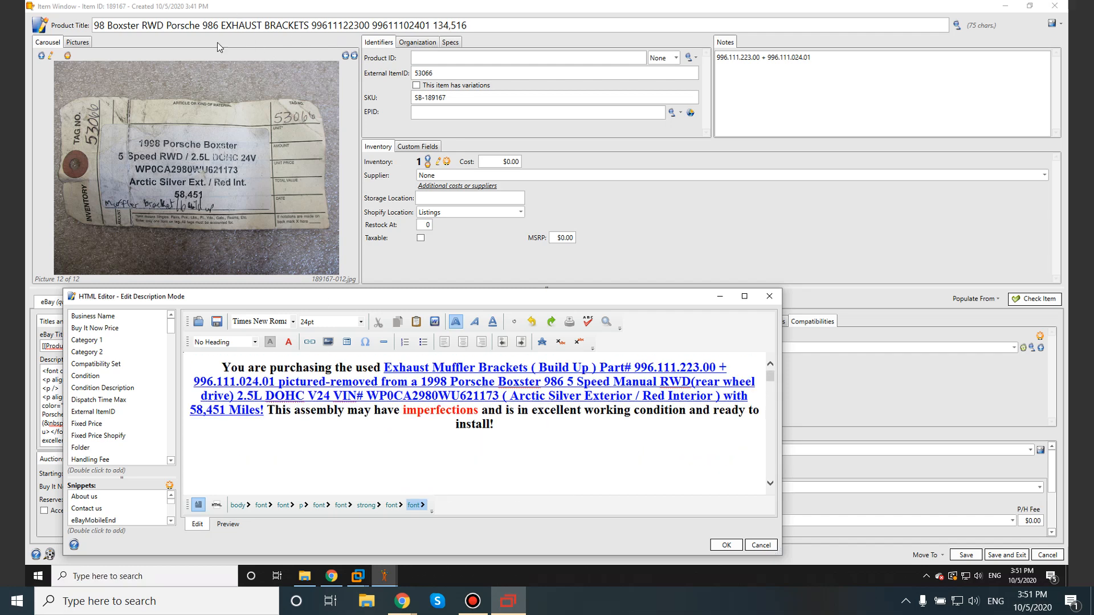
pyautogui.click(723, 545)
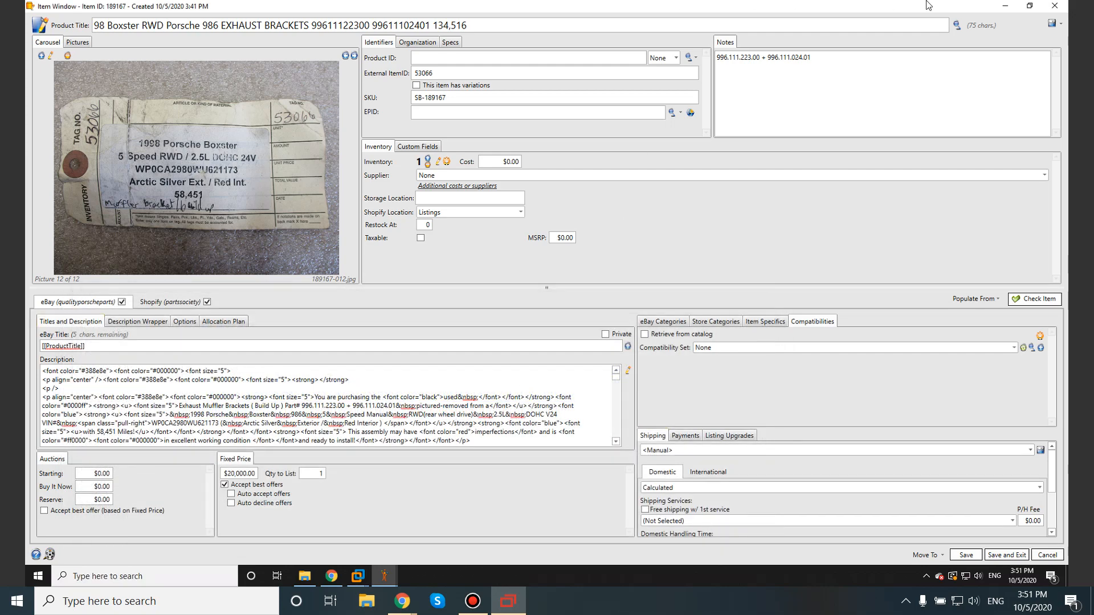
# Step: Switch to the Listings sheet in Chrome and review checklist step 20 on filling out eBay and store categories
pyautogui.click(1012, 8)
pyautogui.scroll(-2, 176, 476)
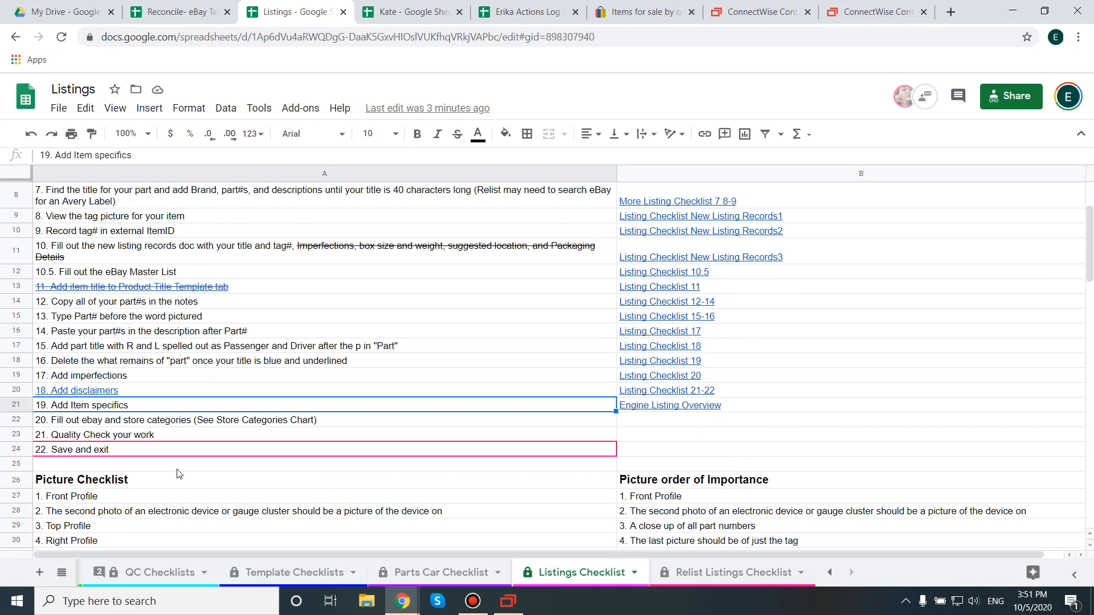
pyautogui.click(124, 425)
pyautogui.doubleClick(131, 421)
pyautogui.moveTo(204, 421); pyautogui.dragTo(79, 428)
# Step: Return to the SixBit item and set its eBay category to Car & Truck Parts > Exhaust > Other
pyautogui.click(507, 603)
pyautogui.click(667, 324)
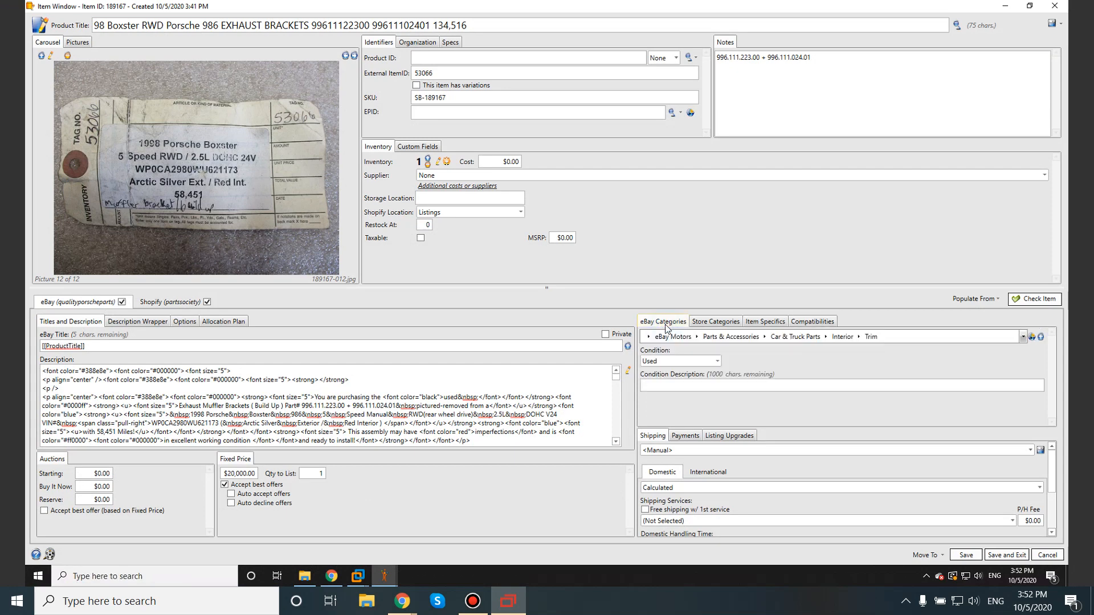
pyautogui.click(826, 337)
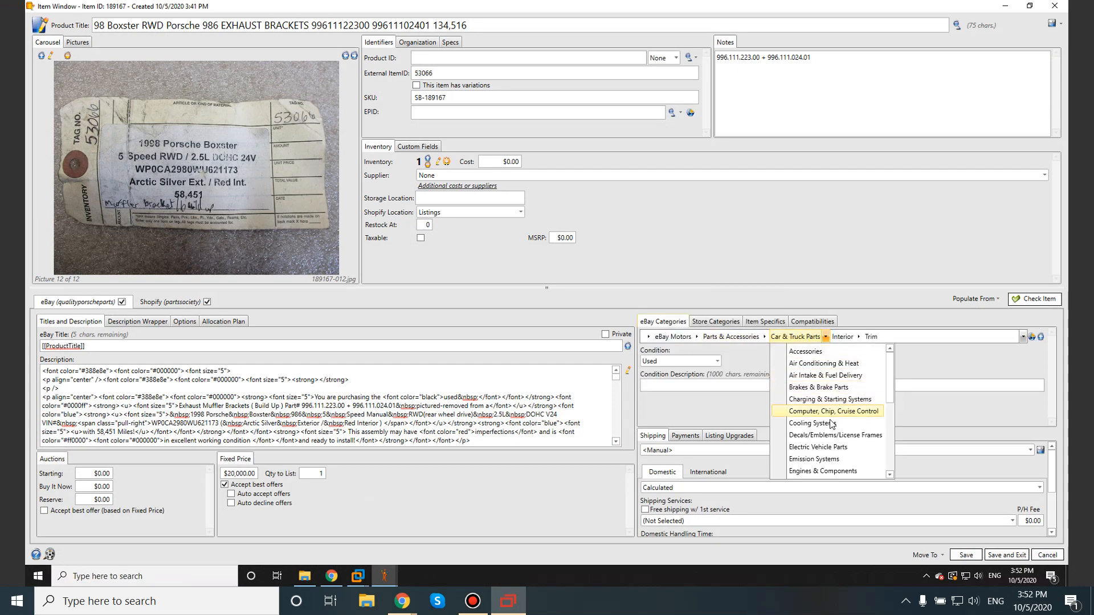
pyautogui.scroll(-3, 824, 454)
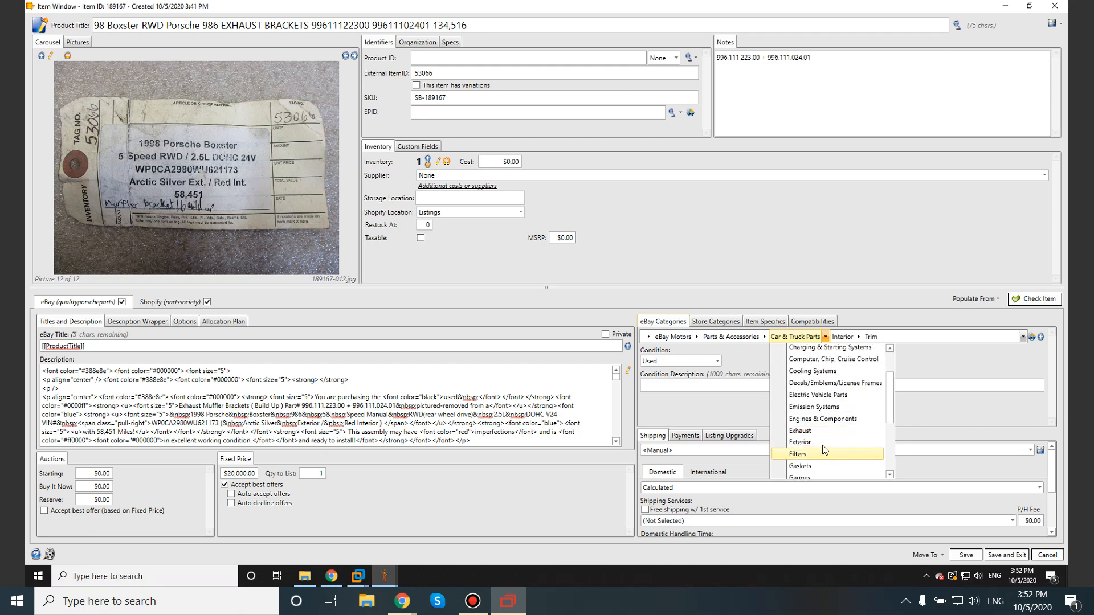
pyautogui.click(806, 436)
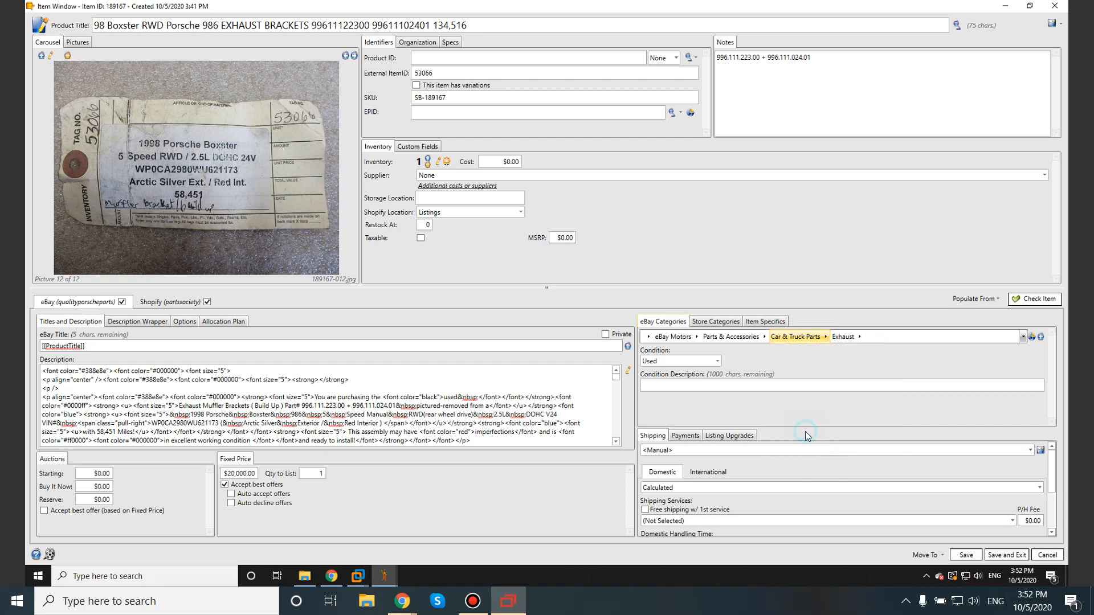
pyautogui.click(859, 337)
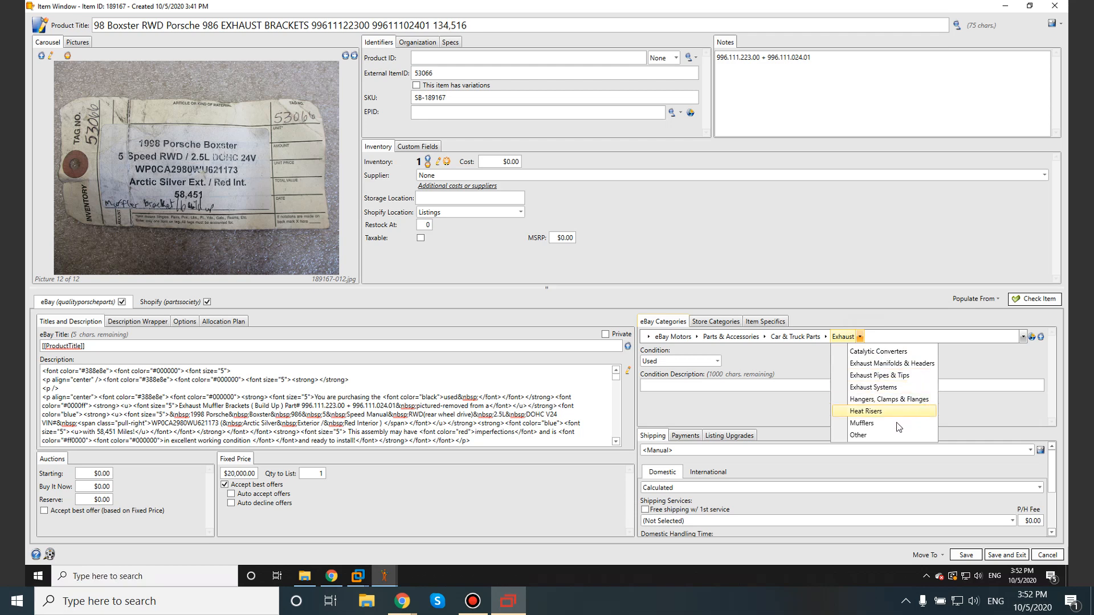
pyautogui.click(879, 436)
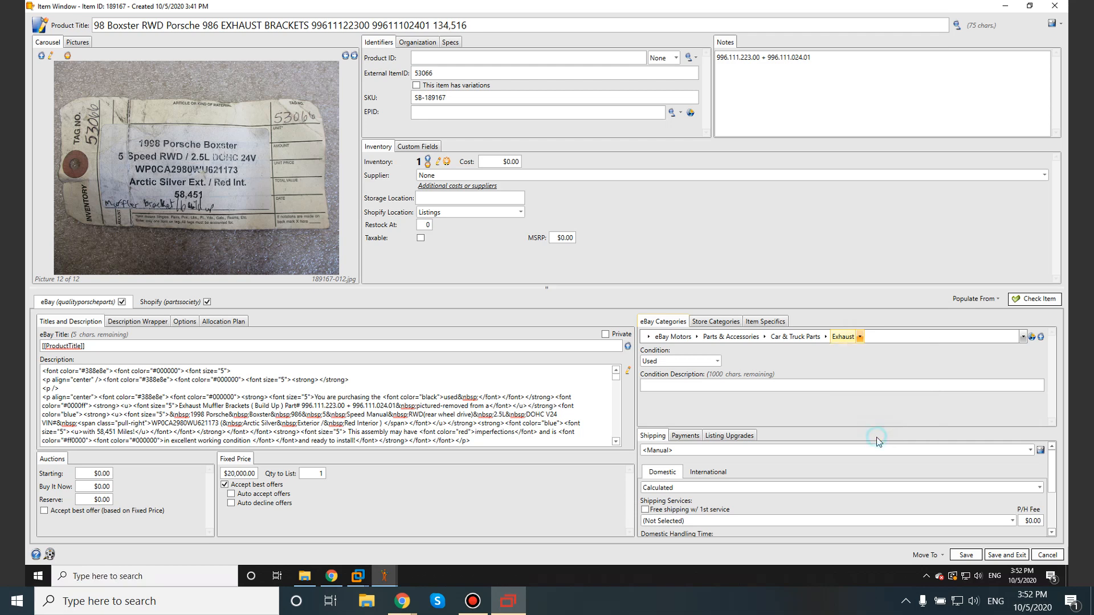
# Step: Set the item's store category to Exhaust > Boxster 986
pyautogui.click(720, 323)
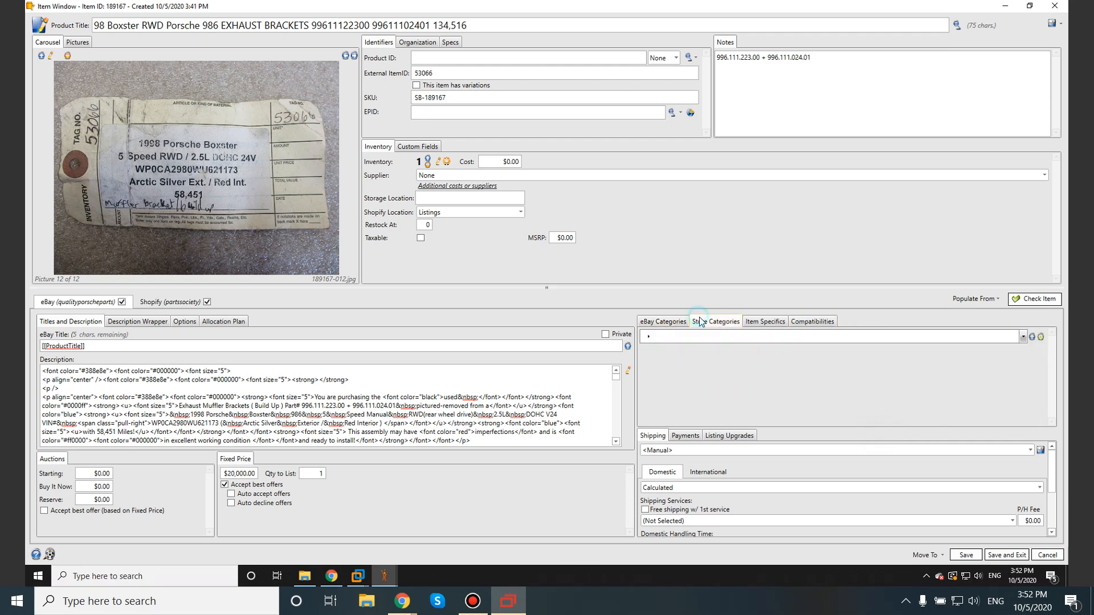
pyautogui.click(649, 337)
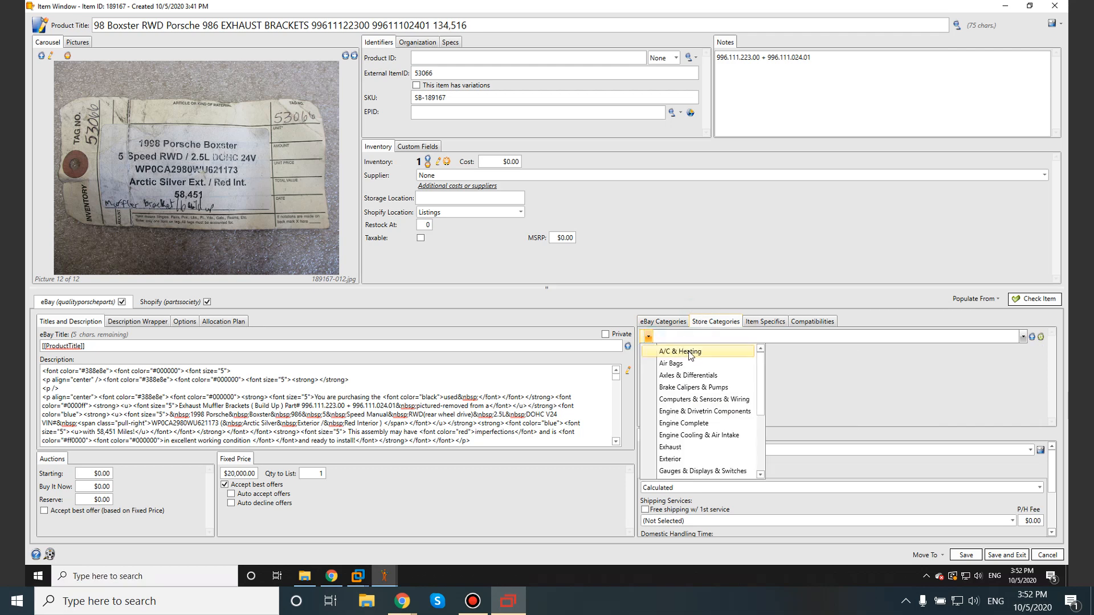
pyautogui.click(682, 448)
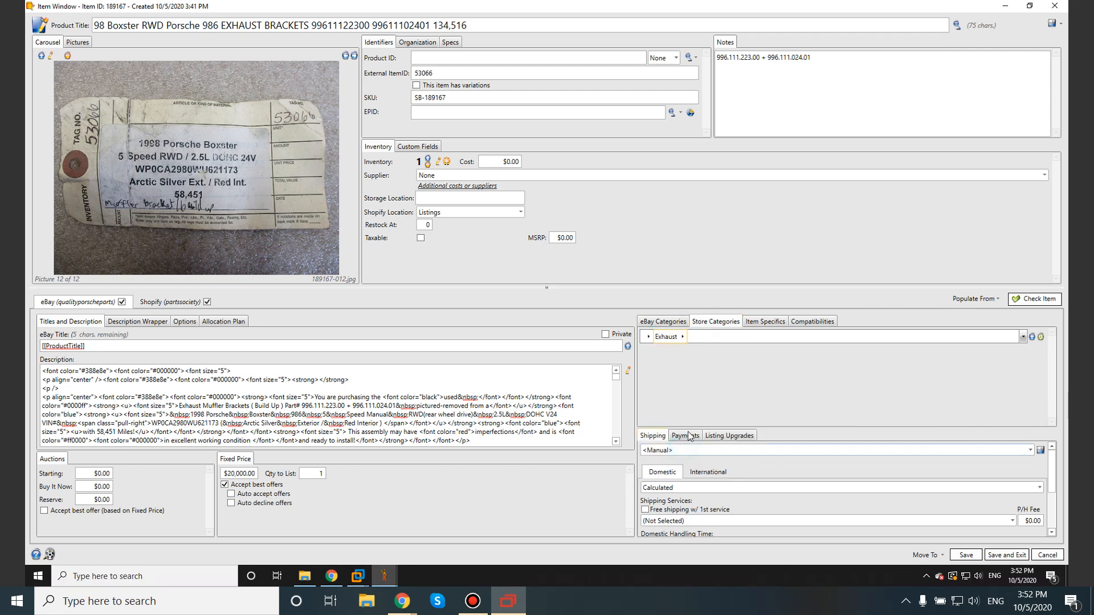
pyautogui.click(683, 338)
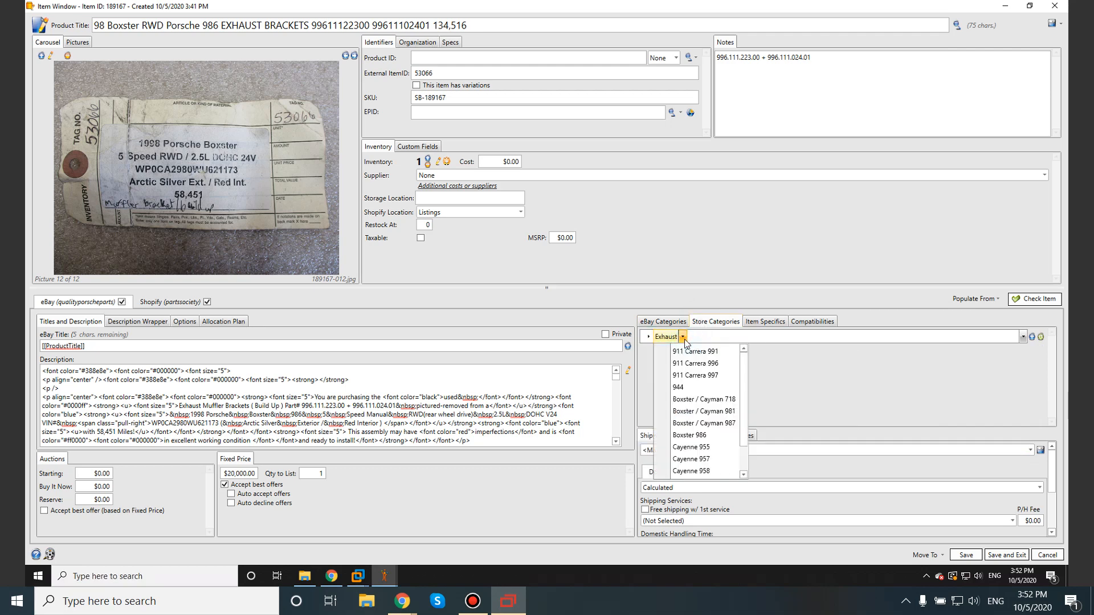
pyautogui.click(700, 437)
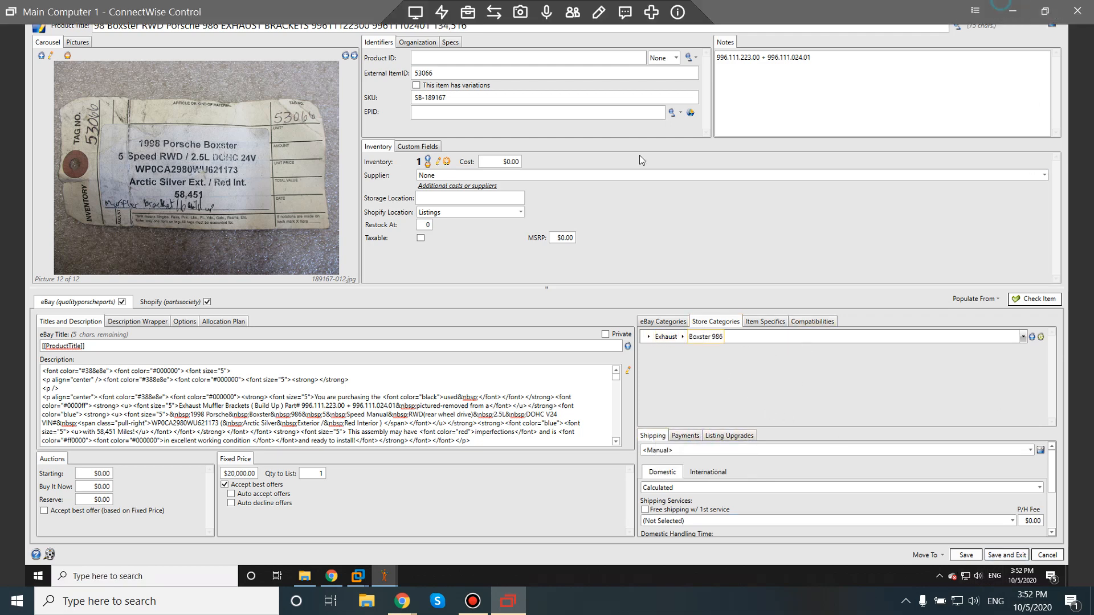
# Step: Switch to the Listings sheet in Chrome, check step 21 on quality checking, and open the QC Checklists sheet
pyautogui.click(1045, 10)
pyautogui.click(926, 6)
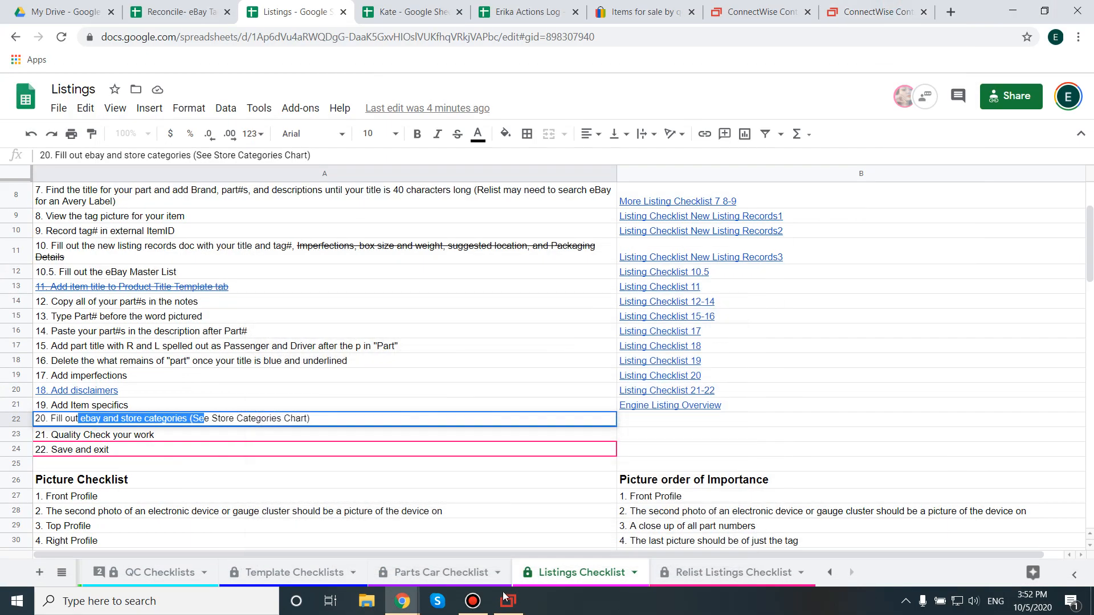
pyautogui.click(121, 435)
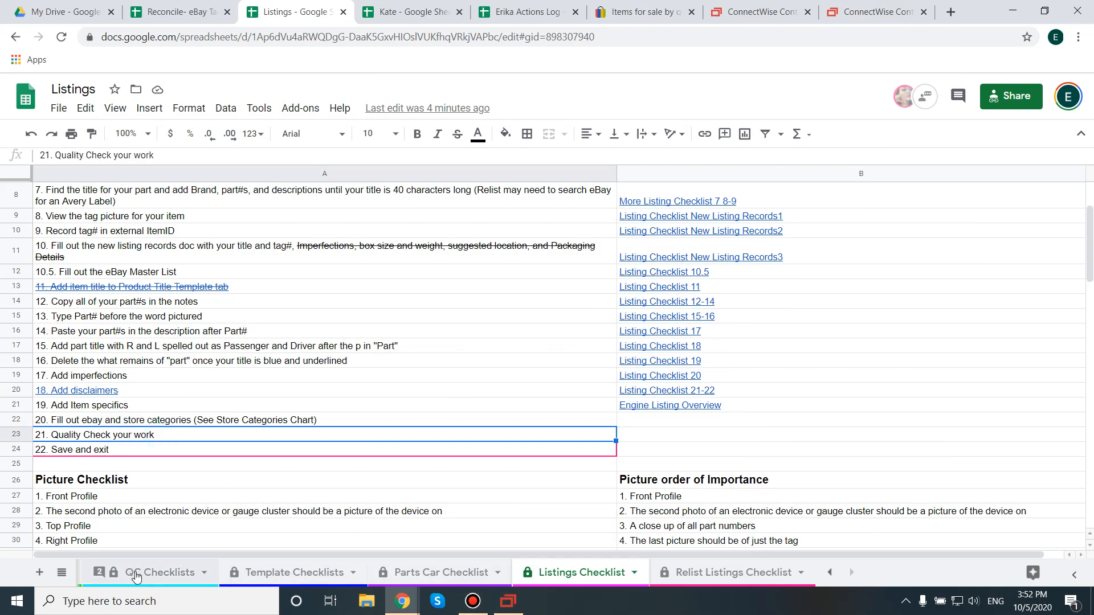
pyautogui.click(143, 572)
# Step: Examine the "QC Your New Listings" checks and the first three "QC Your Template" checks
pyautogui.scroll(-2, 191, 329)
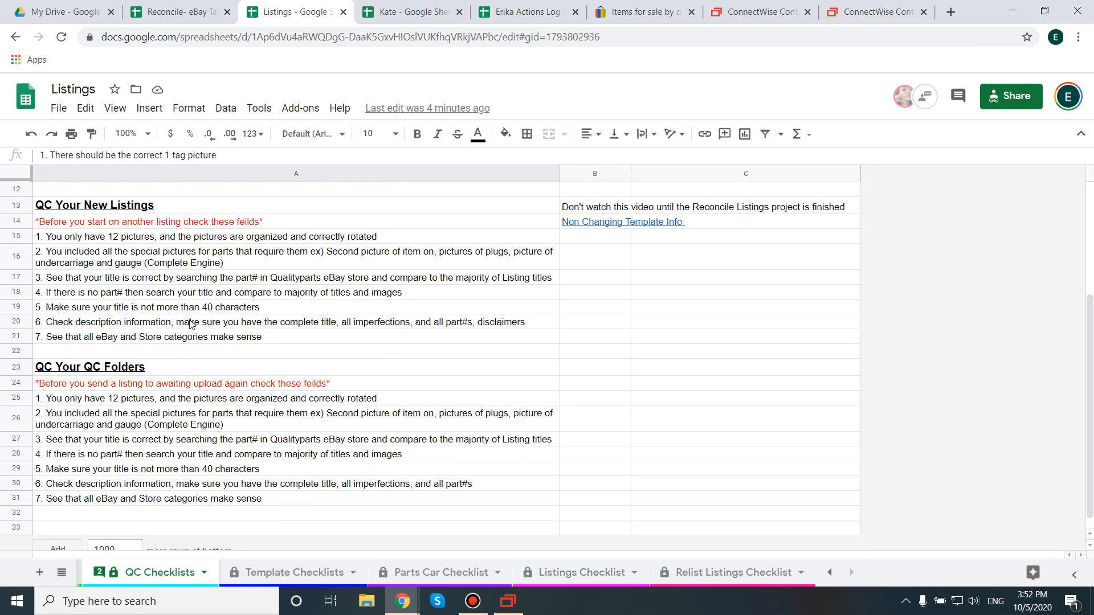
pyautogui.moveTo(85, 238); pyautogui.dragTo(91, 338)
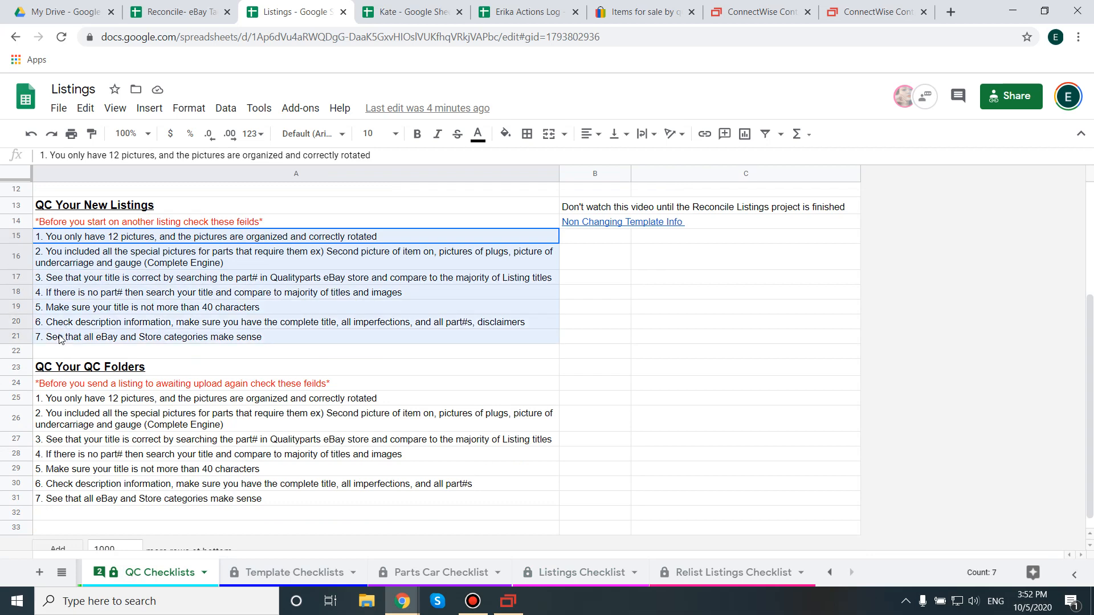
pyautogui.scroll(5, 108, 206)
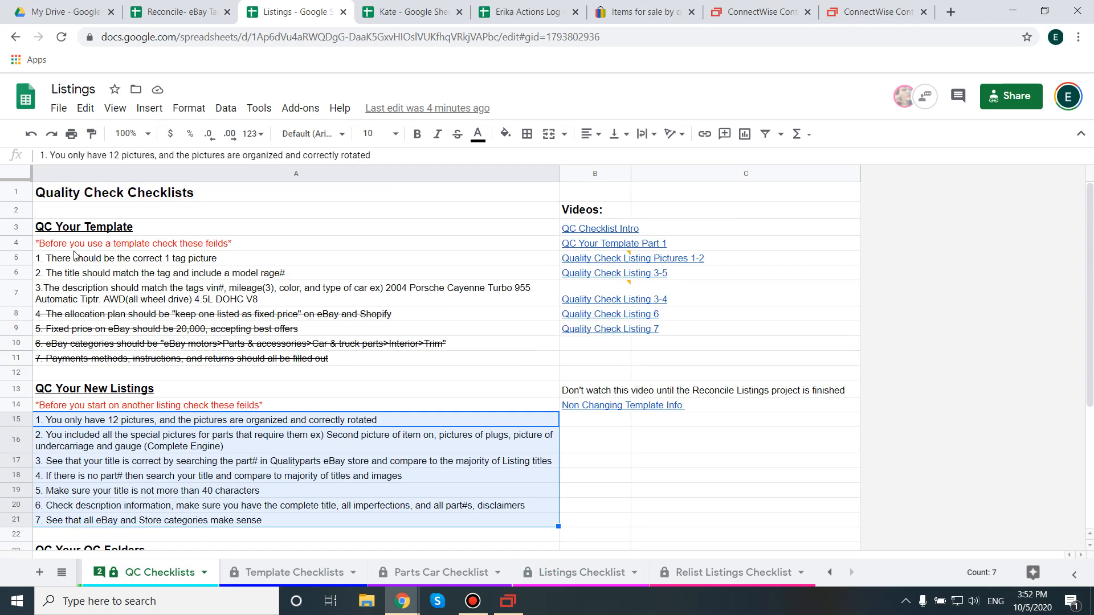
pyautogui.moveTo(74, 257); pyautogui.dragTo(77, 292)
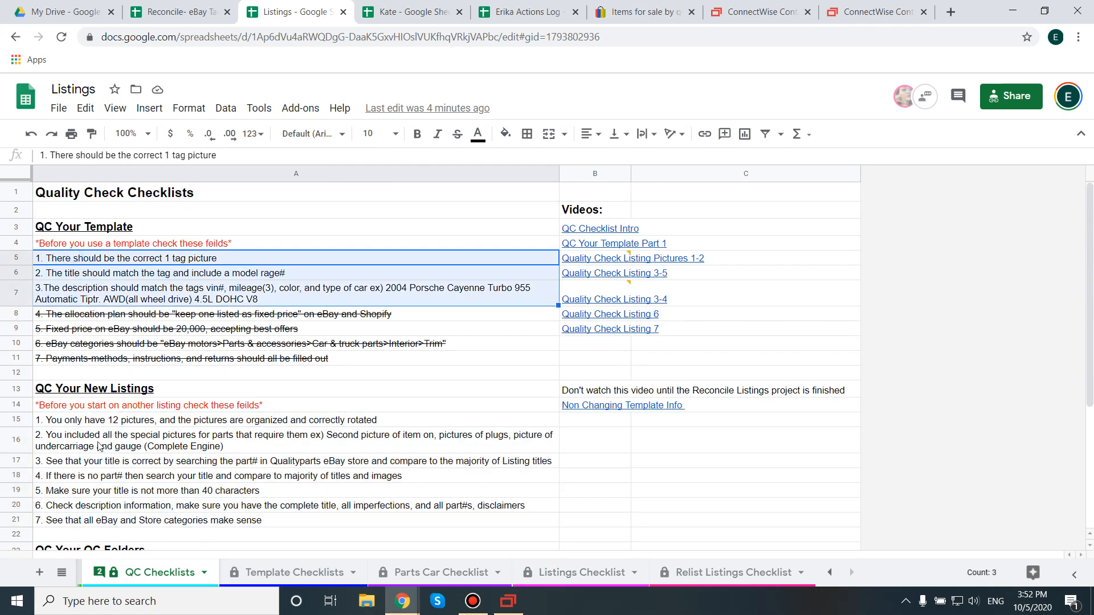
pyautogui.moveTo(77, 423); pyautogui.dragTo(88, 530)
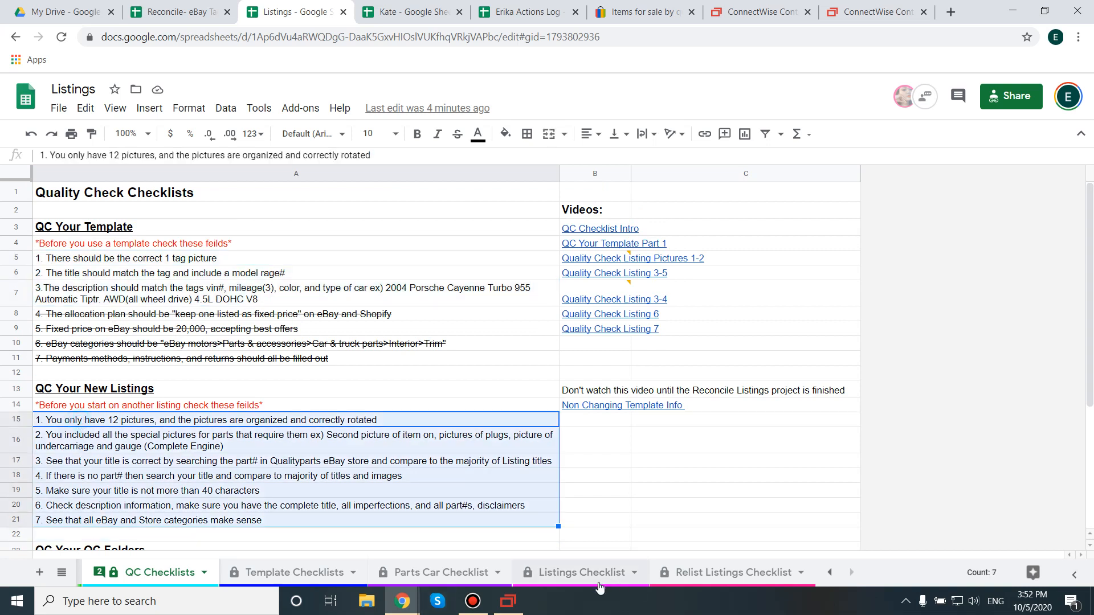
pyautogui.click(116, 261)
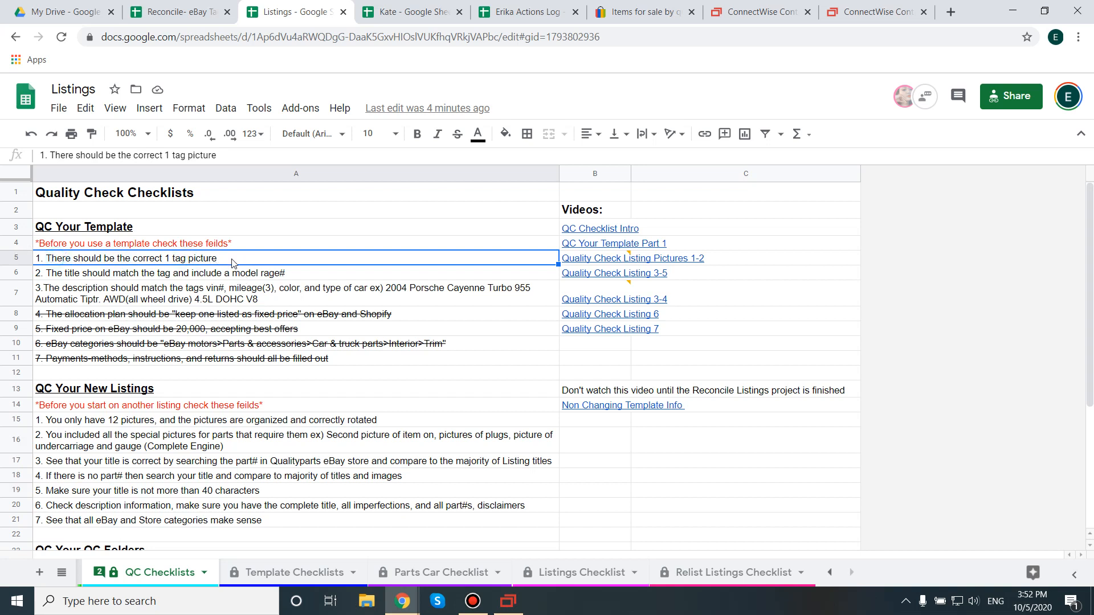
# Step: Examine "QC Your Template" checks 2 and 3 on the title's model range number and the description's vehicle details
pyautogui.click(117, 279)
pyautogui.doubleClick(113, 272)
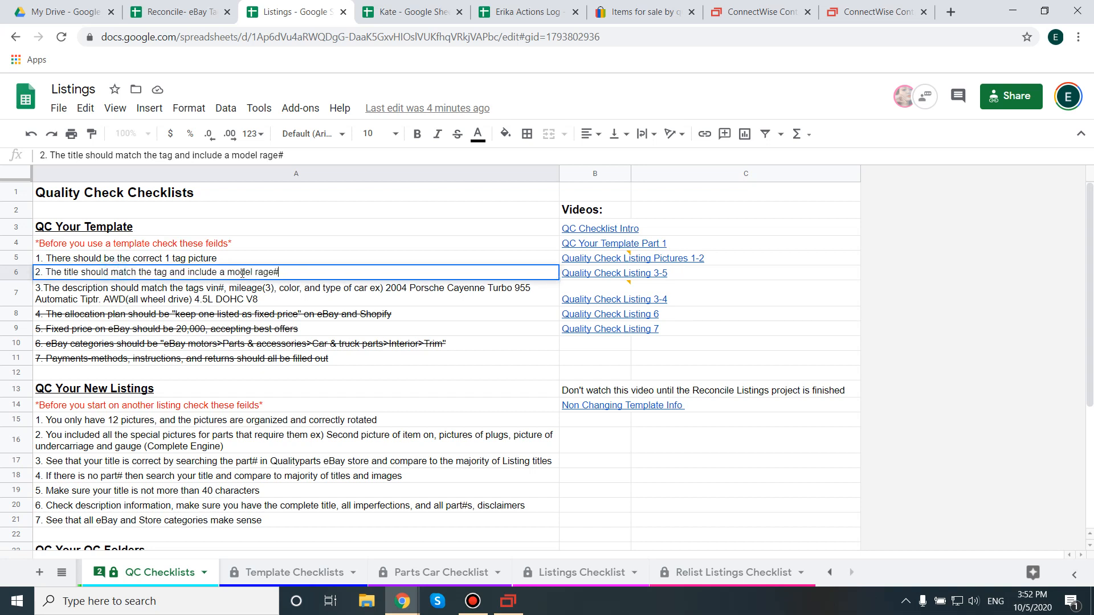
pyautogui.moveTo(290, 272); pyautogui.dragTo(35, 273)
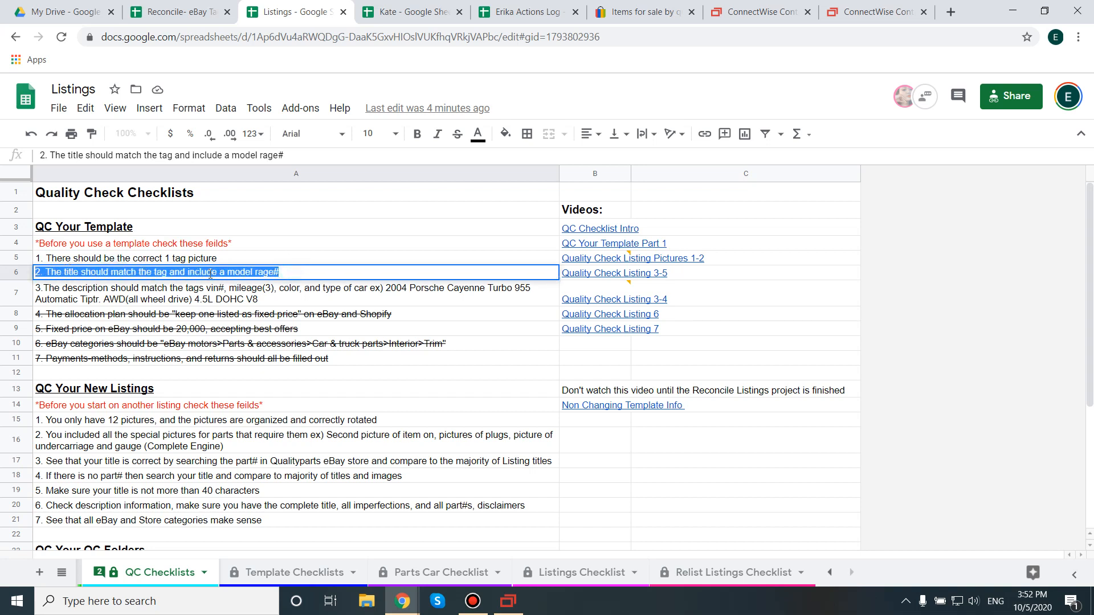
pyautogui.moveTo(225, 272); pyautogui.dragTo(307, 274)
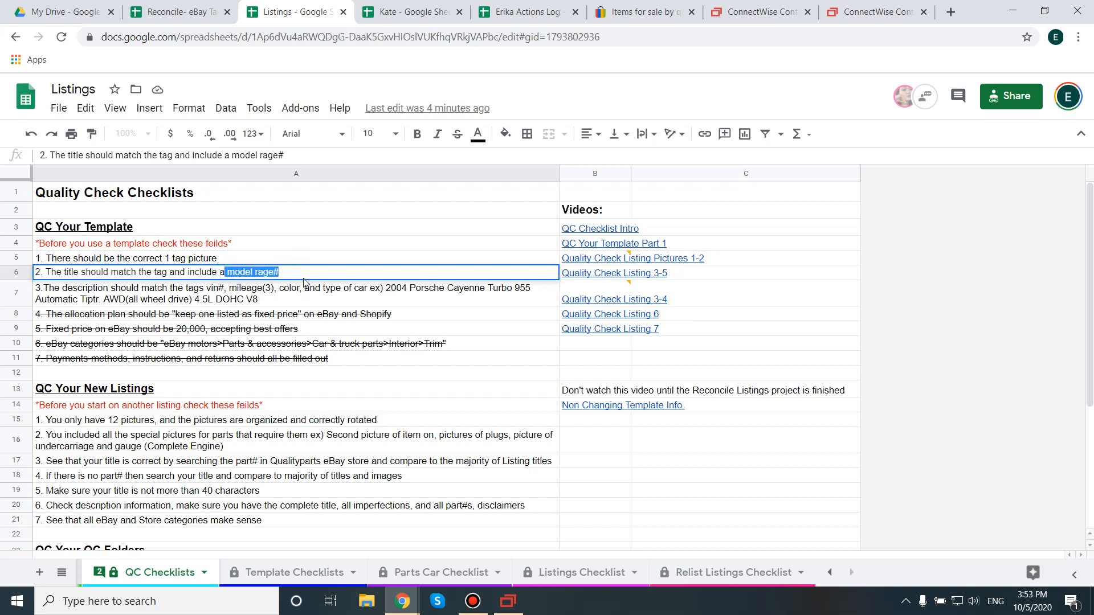
pyautogui.click(109, 294)
pyautogui.doubleClick(115, 294)
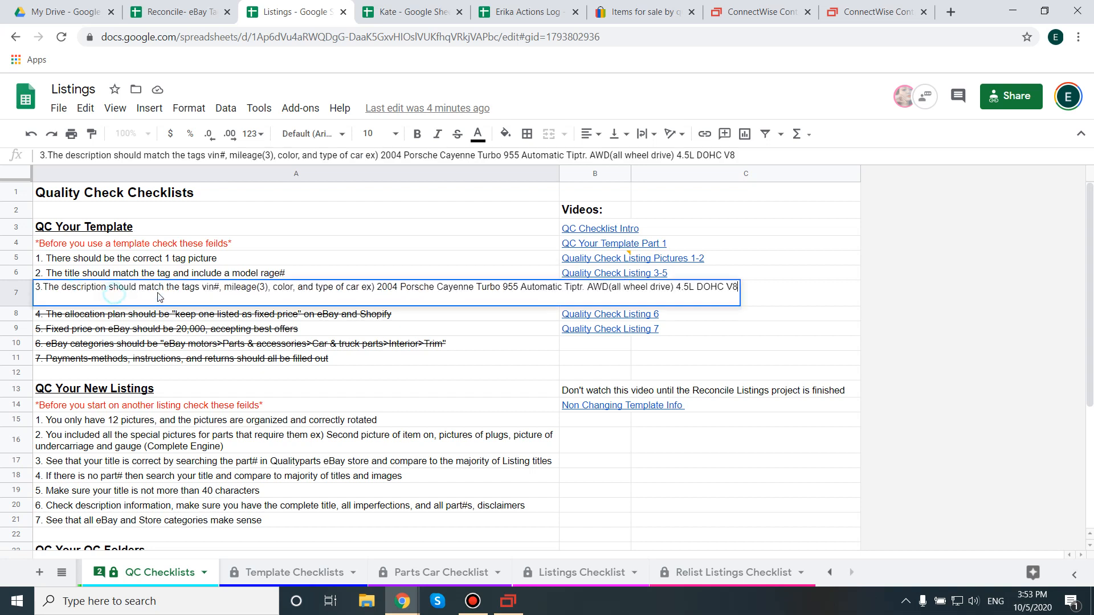
pyautogui.moveTo(194, 287); pyautogui.dragTo(749, 304)
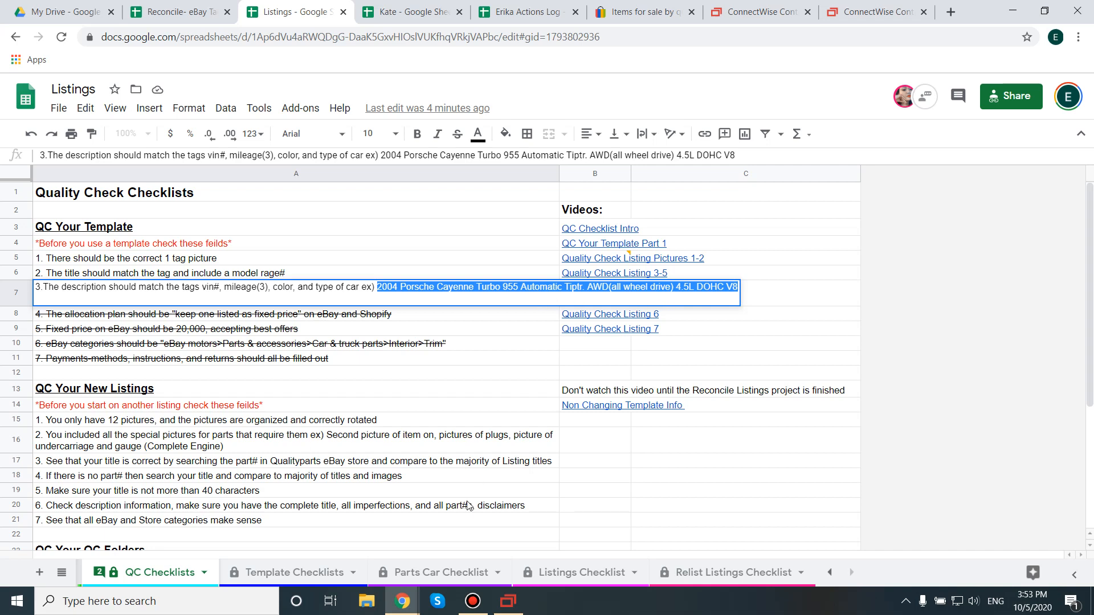
# Step: Switch to the SixBit item and replace the mileage at the end of the product title with 58,451
pyautogui.click(513, 607)
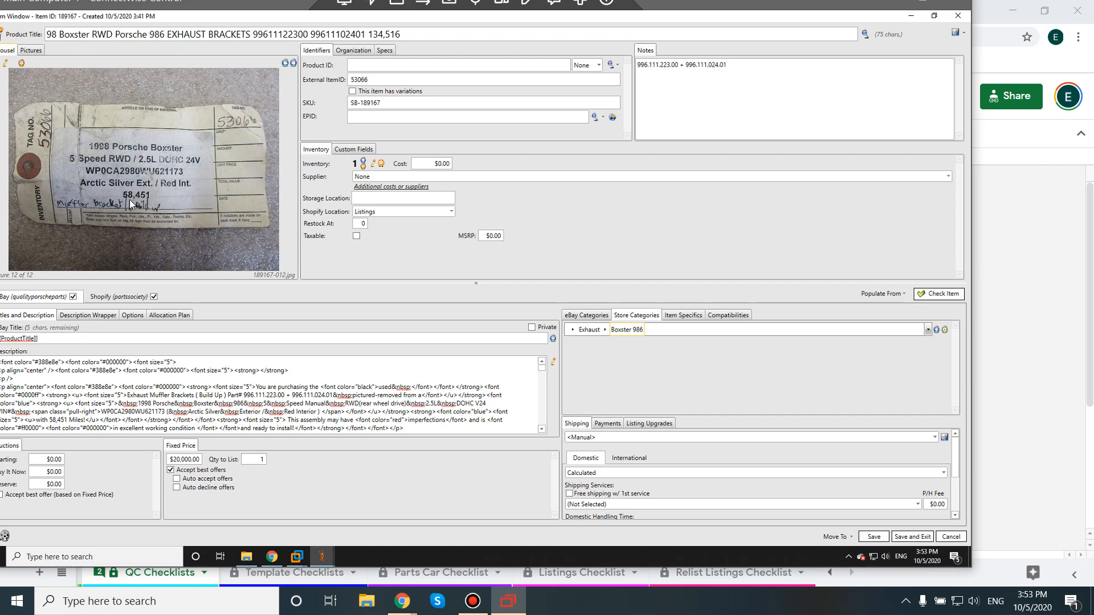
pyautogui.click(370, 34)
pyautogui.click(384, 34)
pyautogui.moveTo(384, 34); pyautogui.dragTo(374, 39)
pyautogui.write('58')
pyautogui.moveTo(381, 34); pyautogui.dragTo(405, 32)
pyautogui.write('451')
# Step: Copy the full corrected product title into the Product Title cell for tag 53066 in the Google Sheets inventory list
pyautogui.moveTo(404, 34); pyautogui.dragTo(2, 26)
pyautogui.hotkey('ctrl', 'c')
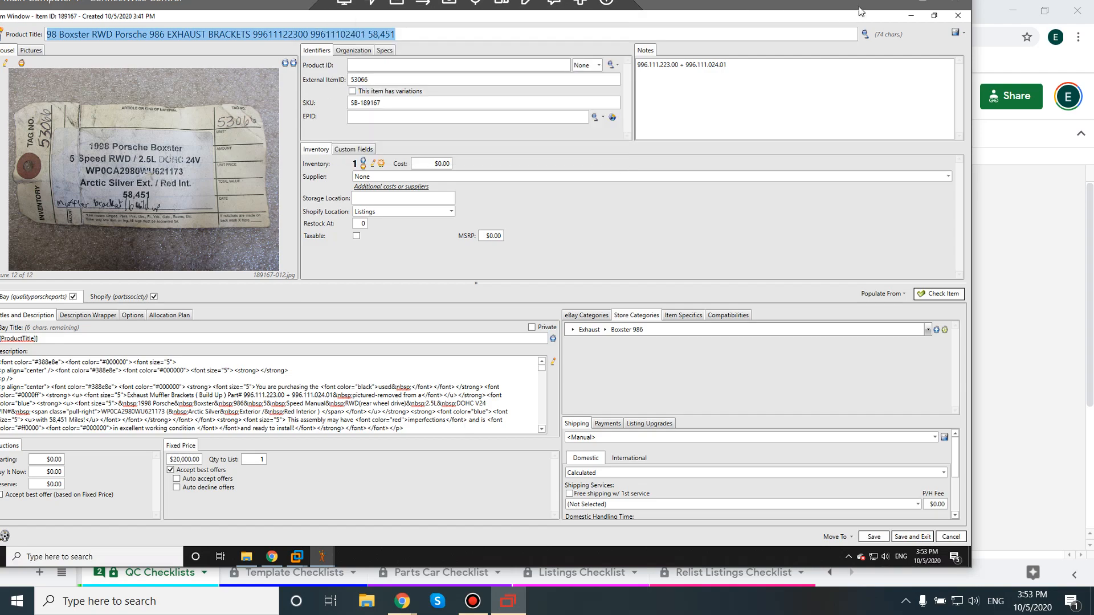
pyautogui.click(928, 8)
pyautogui.click(1012, 8)
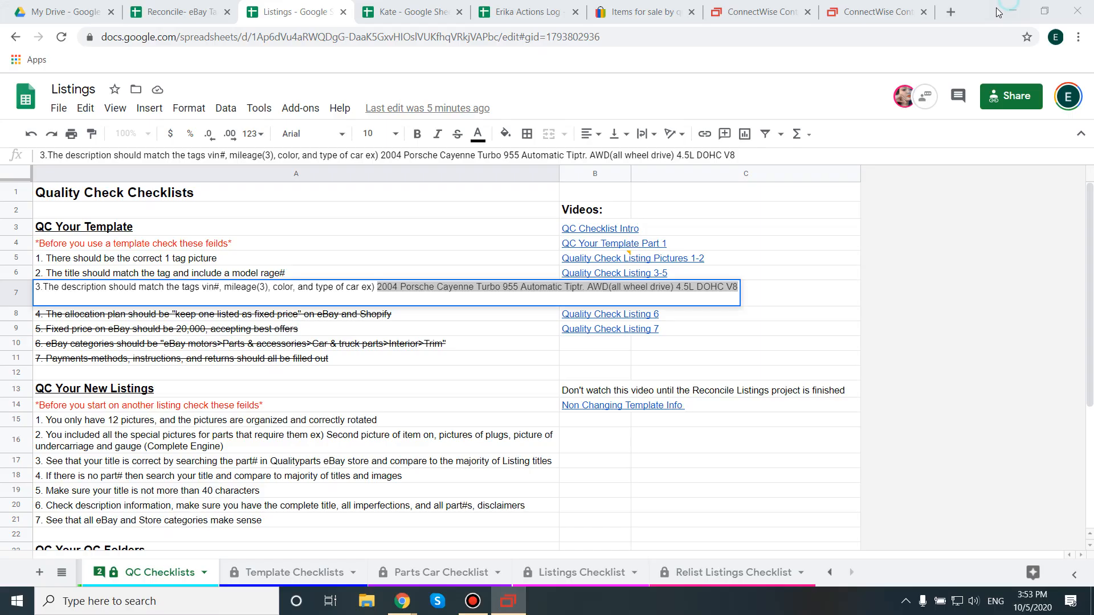
pyautogui.click(415, 12)
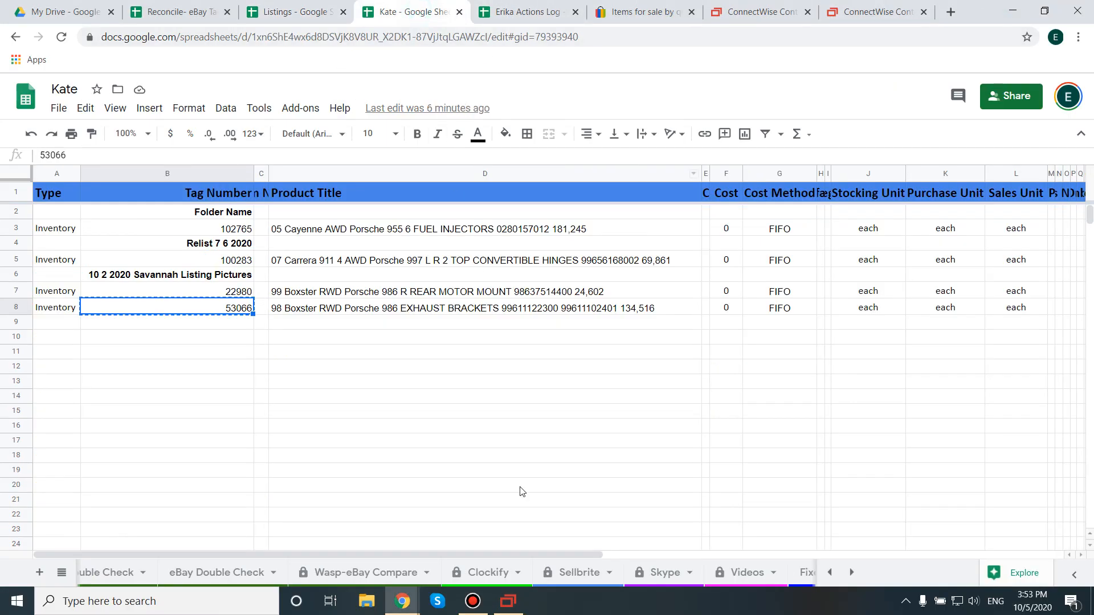
pyautogui.click(297, 311)
pyautogui.hotkey('ctrl', 'v')
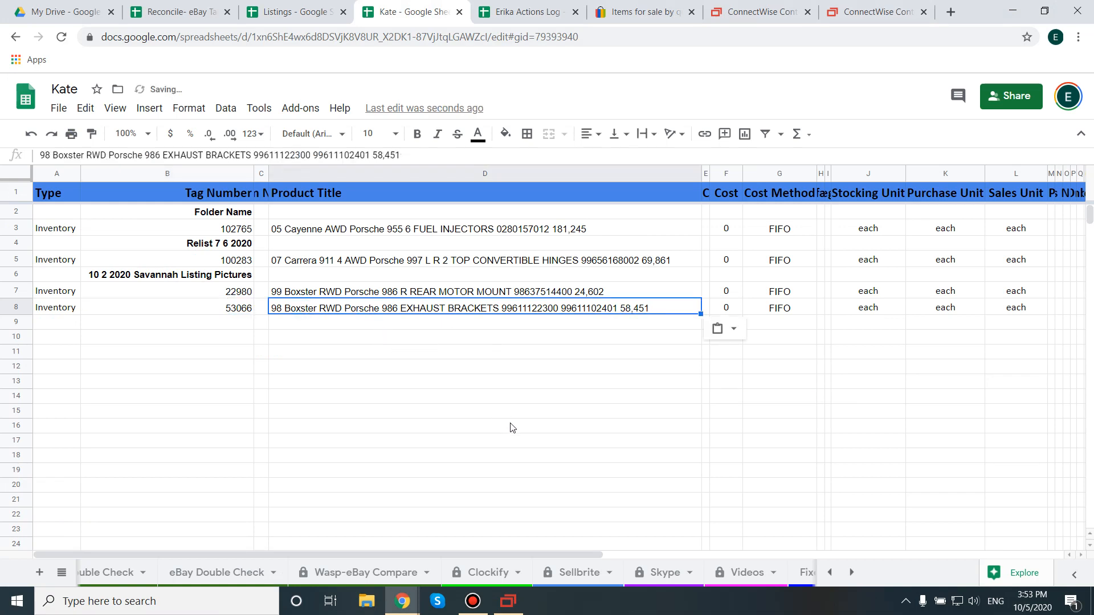
# Step: Return to the SixBit item, check its description's VIN, colors and mileage against the tag in the HTML editor, and accept the description
pyautogui.click(509, 602)
pyautogui.click(633, 390)
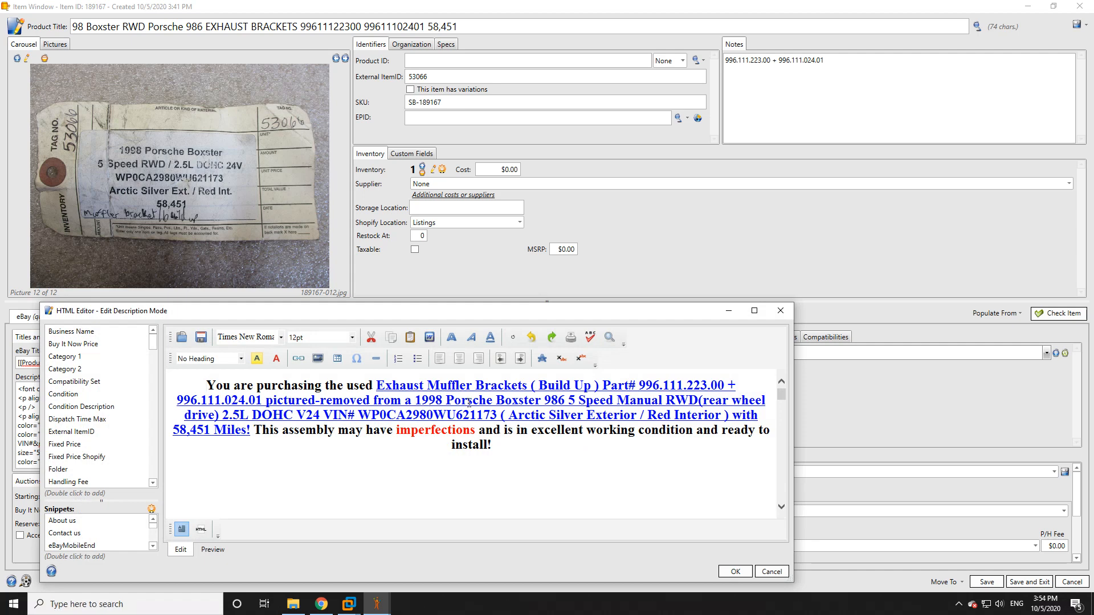
pyautogui.moveTo(416, 400)
pyautogui.mouseDown()
pyautogui.moveTo(735, 403)
pyautogui.moveTo(455, 416)
pyautogui.moveTo(267, 402)
pyautogui.moveTo(415, 414)
pyautogui.mouseUp()
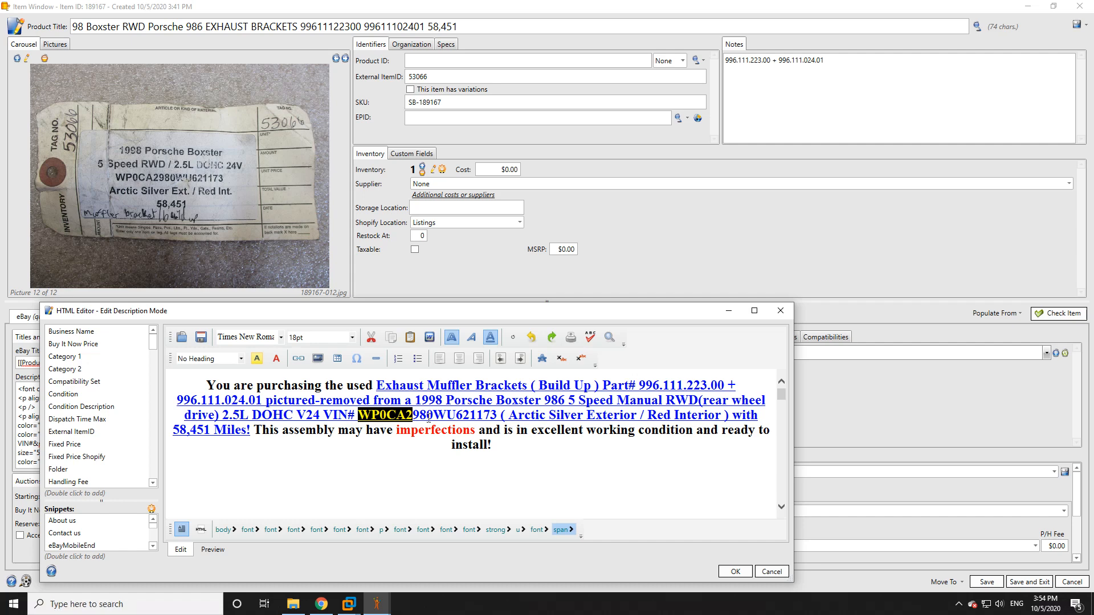
pyautogui.moveTo(433, 415); pyautogui.dragTo(496, 432)
pyautogui.click(467, 415)
pyautogui.click(510, 416)
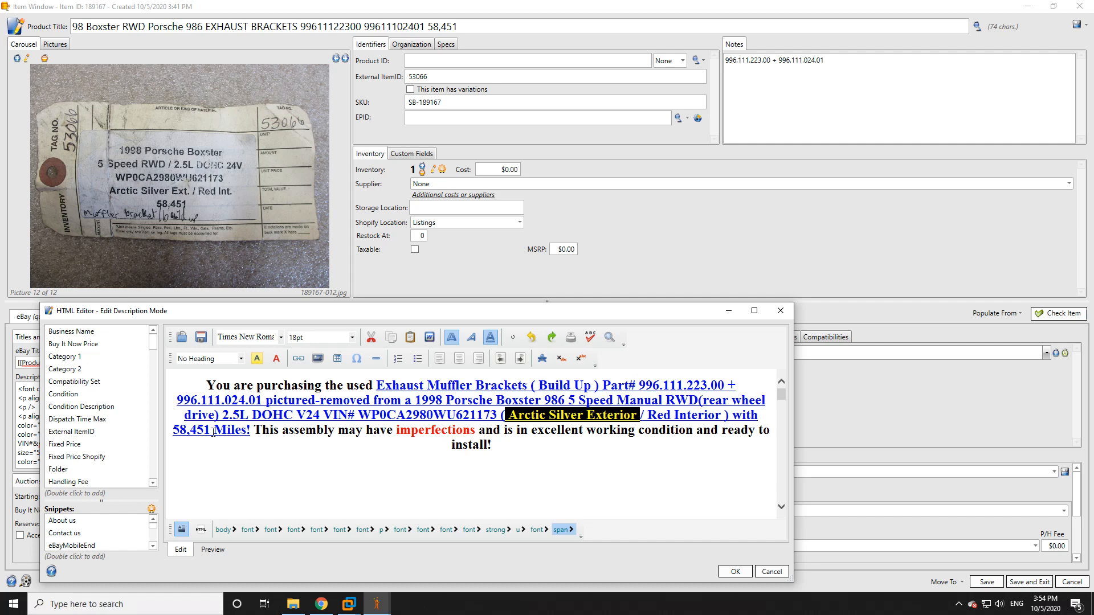
pyautogui.scroll(-10, 421, 448)
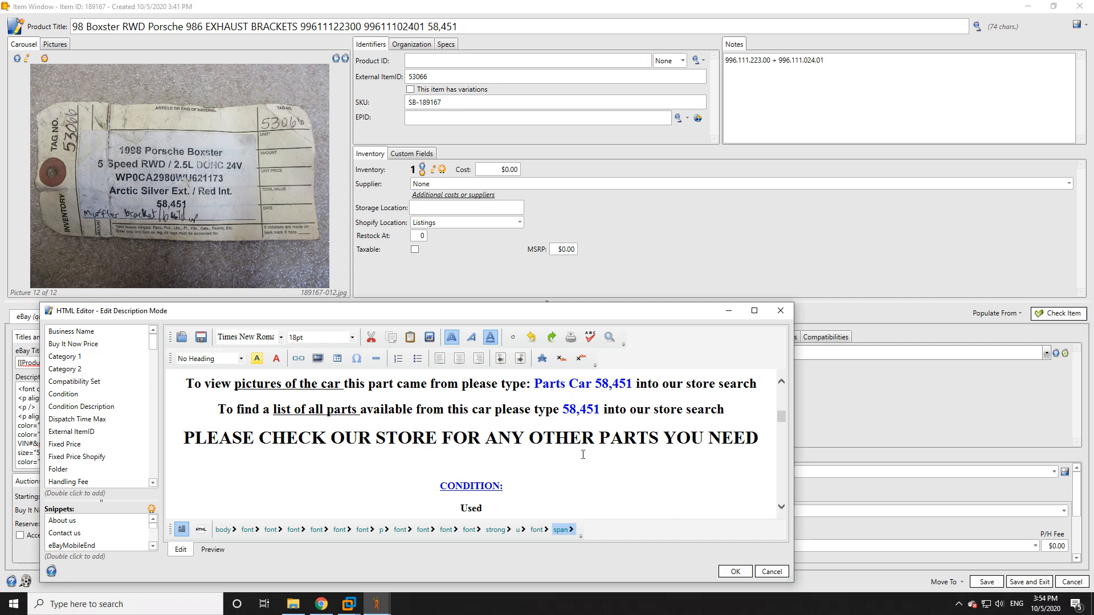
pyautogui.scroll(10, 584, 454)
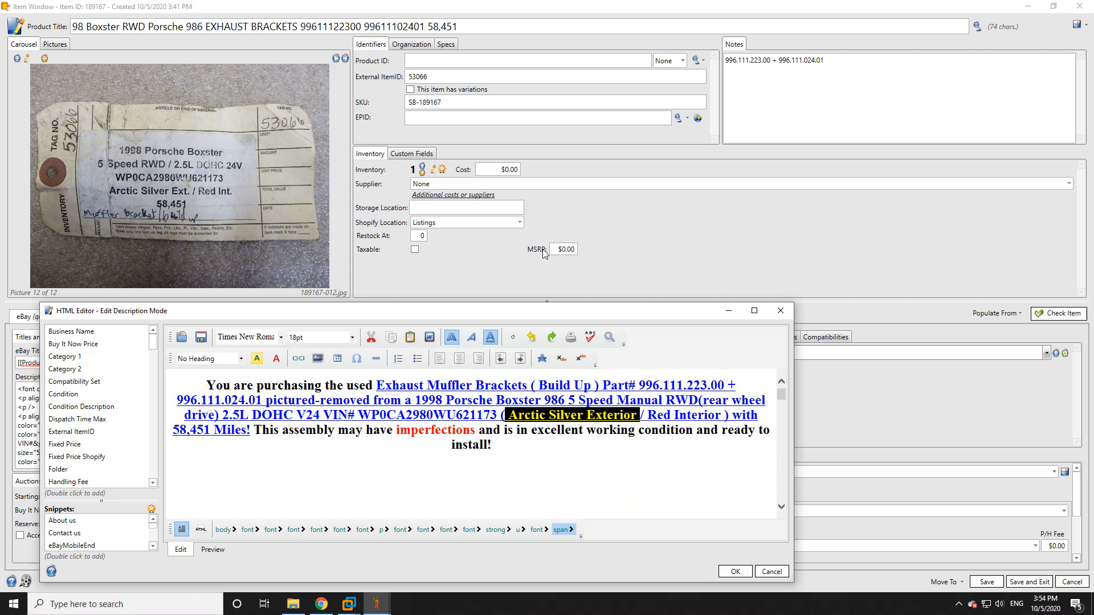
pyautogui.click(1019, 11)
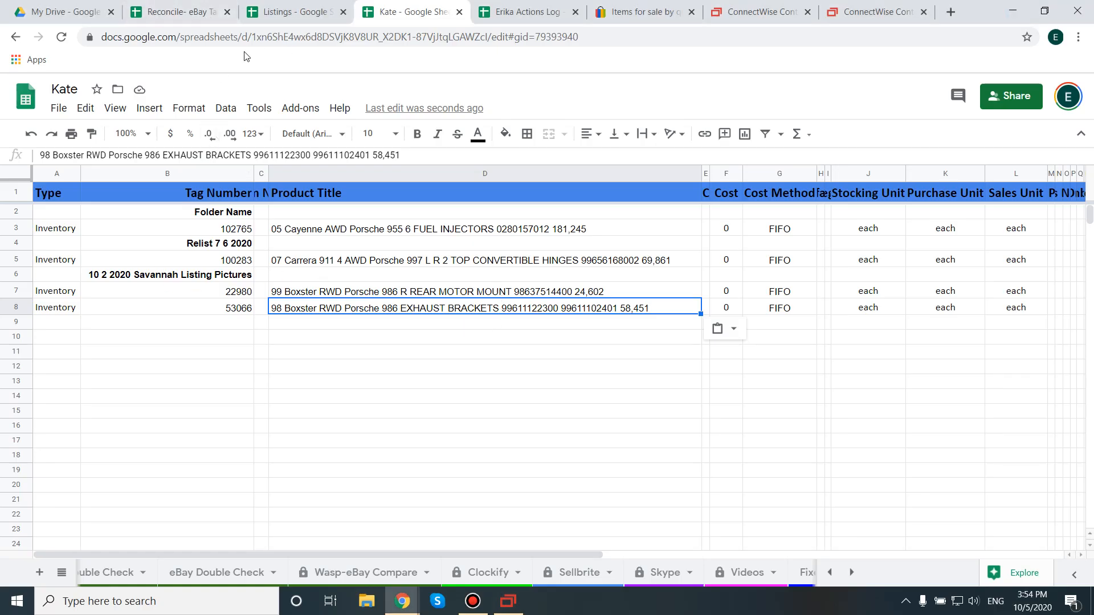
pyautogui.click(510, 604)
pyautogui.click(735, 571)
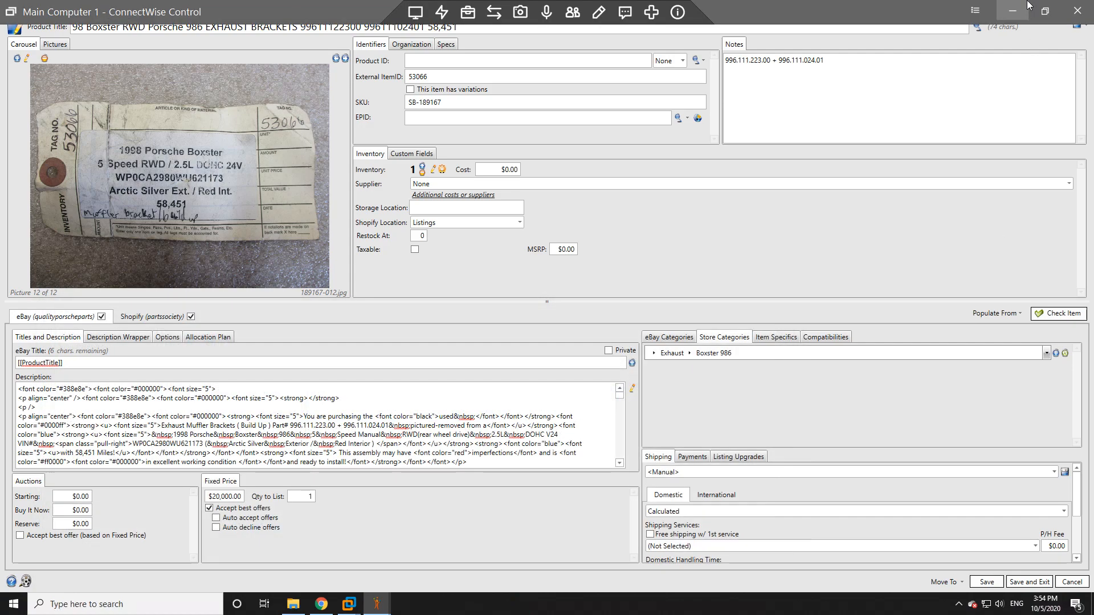
# Step: Switch to the Listings sheet in Chrome and examine "QC Your New Listings" checks 1 to 5 on pictures and title
pyautogui.click(1027, 6)
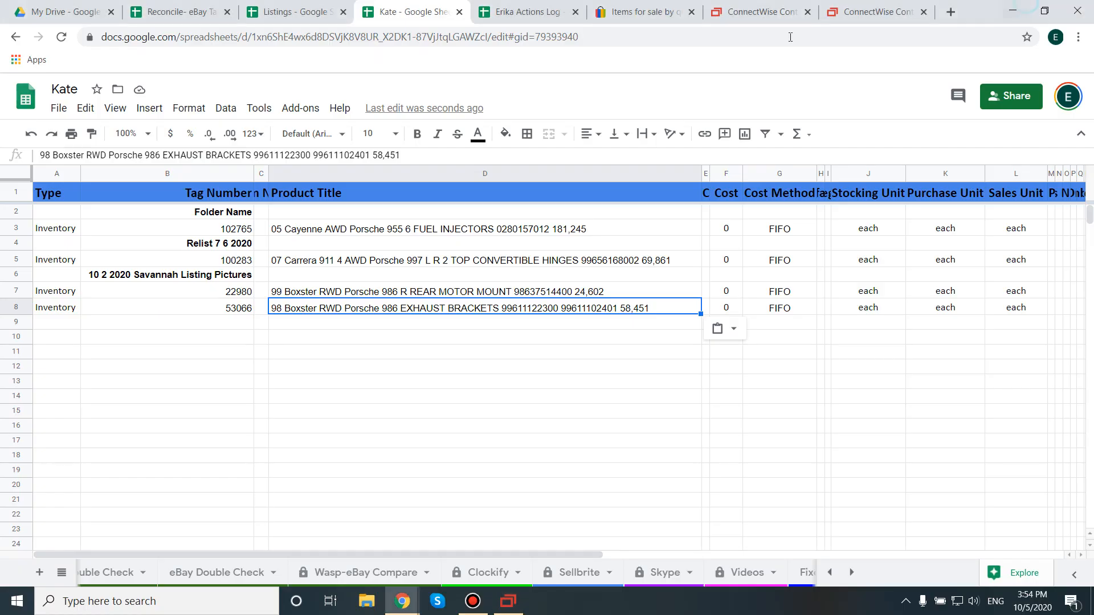
pyautogui.click(279, 5)
pyautogui.click(117, 442)
pyautogui.scroll(-1, 142, 418)
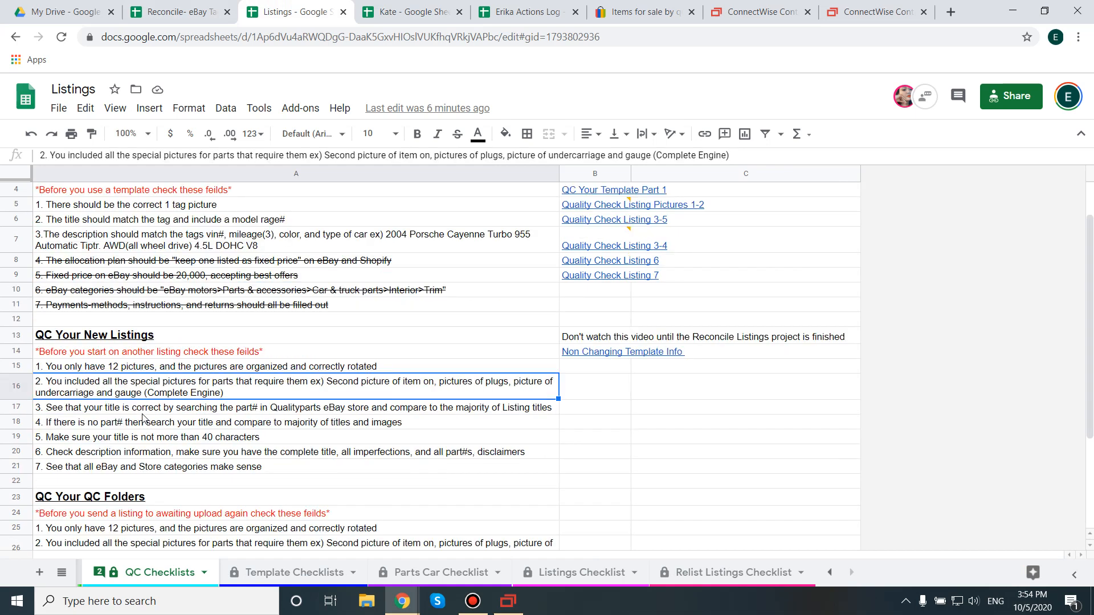
pyautogui.scroll(-2, 143, 419)
pyautogui.click(142, 297)
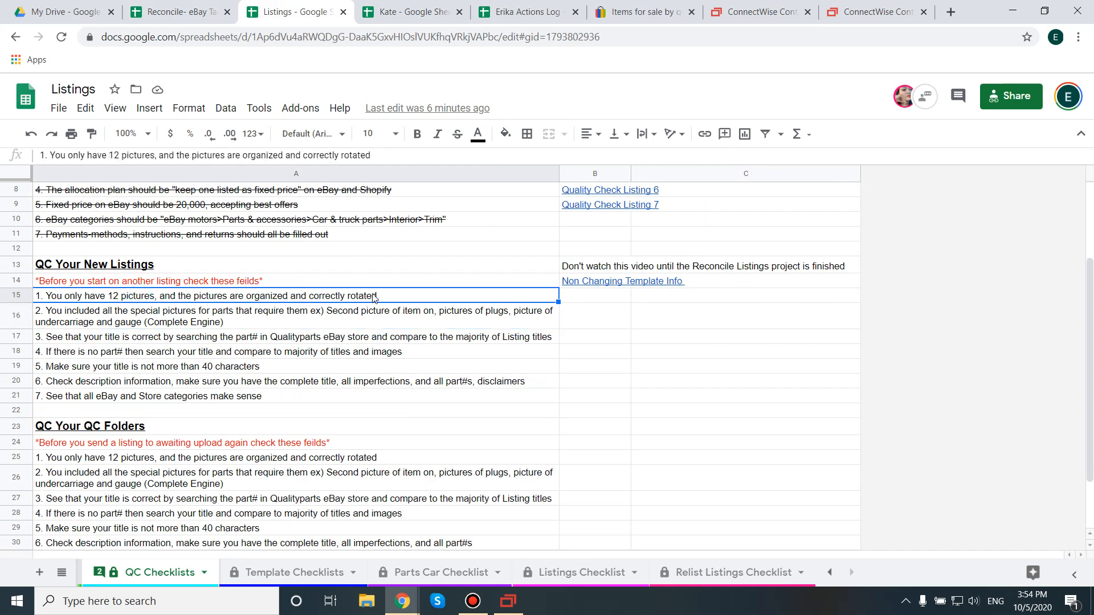
pyautogui.click(100, 312)
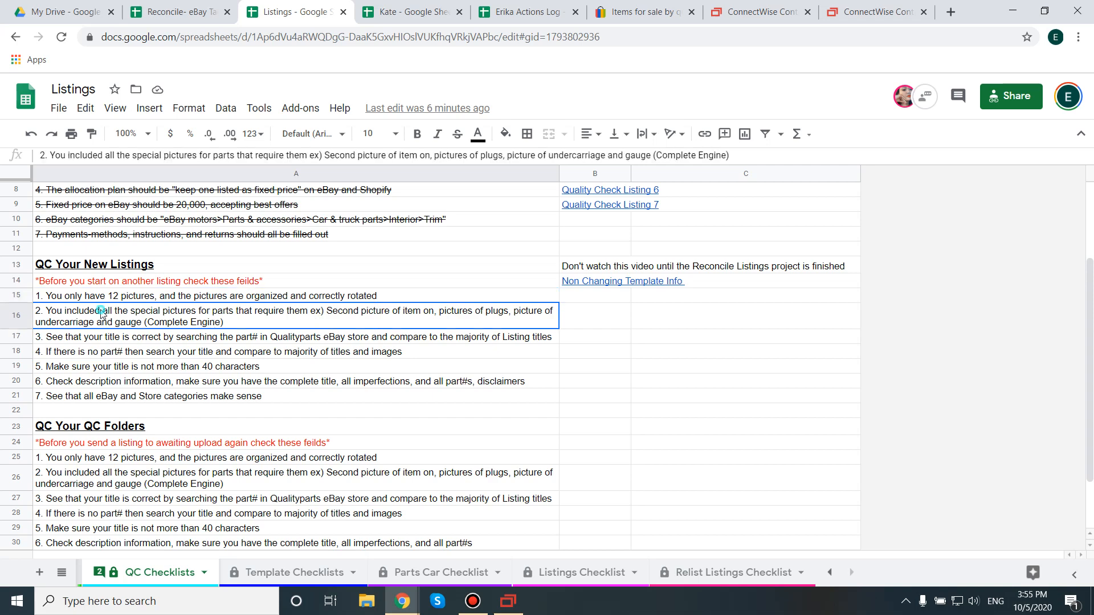
pyautogui.doubleClick(340, 316)
pyautogui.click(156, 335)
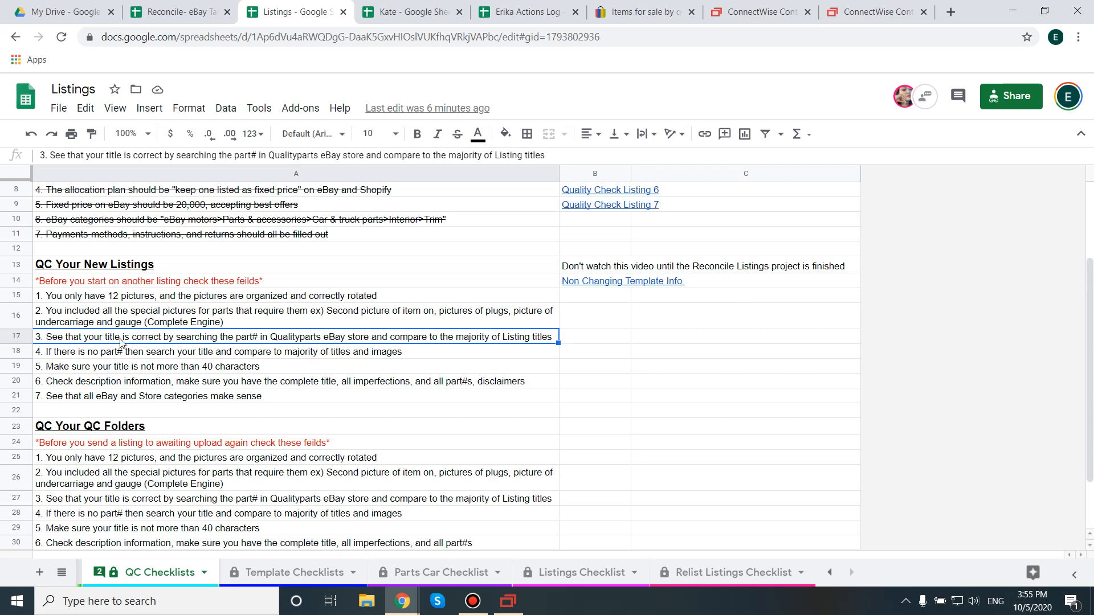
pyautogui.doubleClick(263, 337)
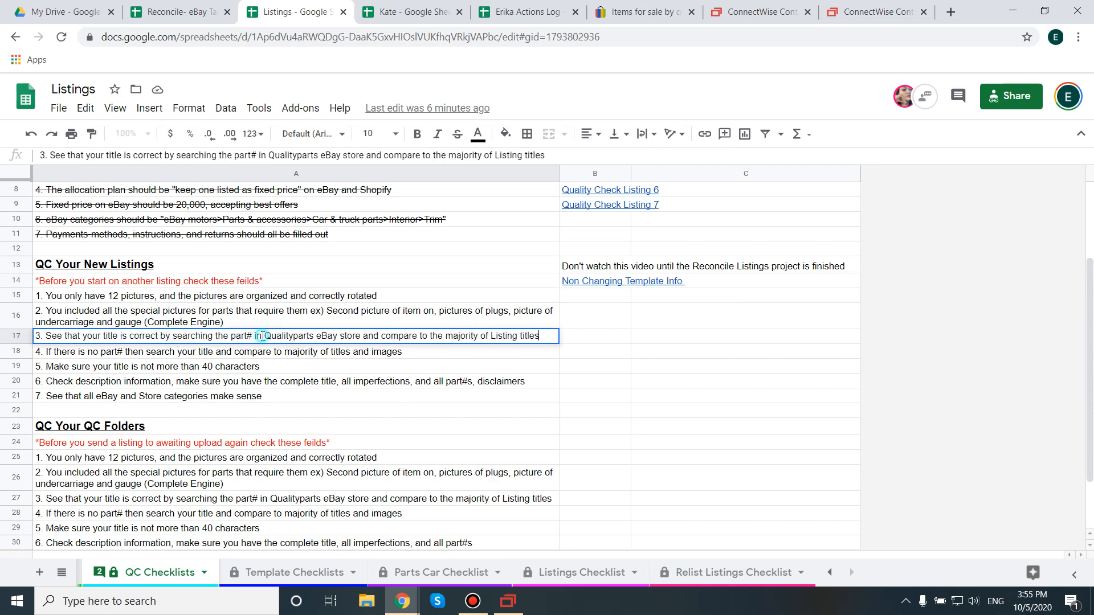
pyautogui.click(235, 352)
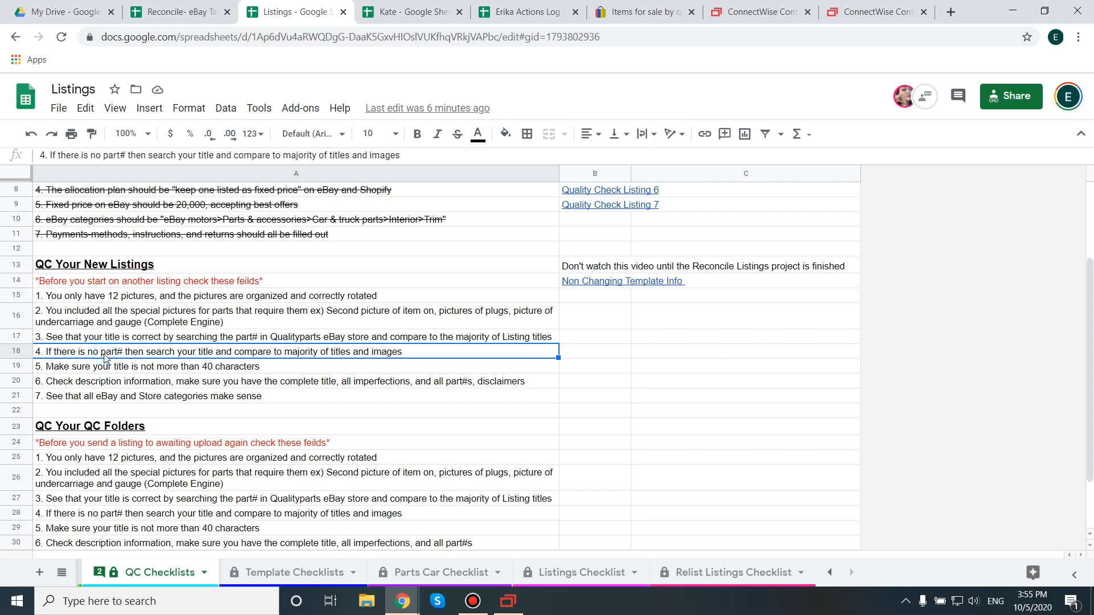
pyautogui.click(109, 370)
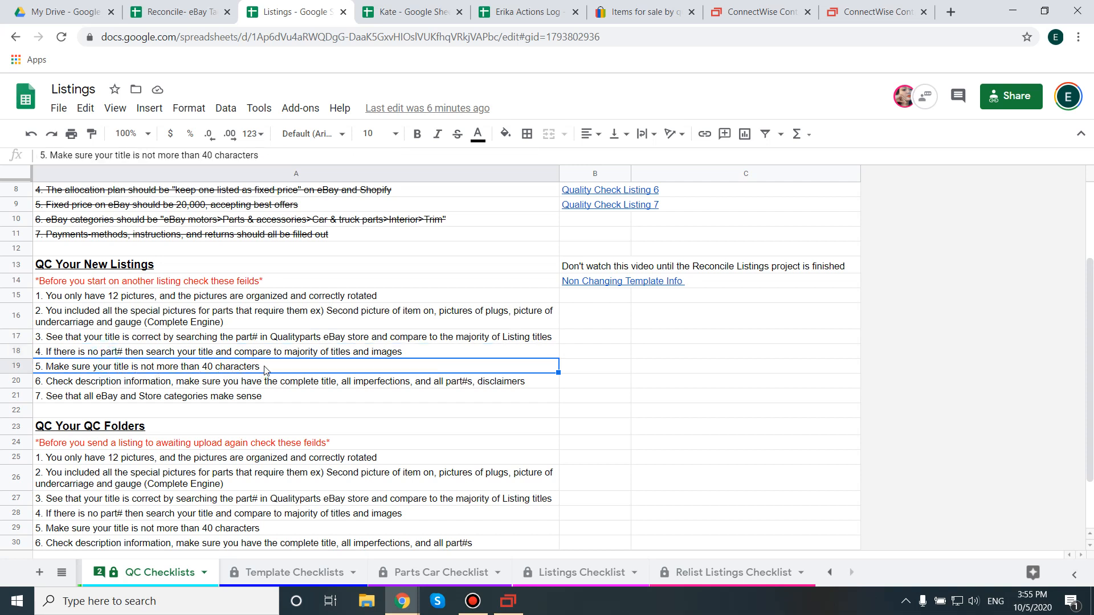
# Step: Return to the SixBit item, review the order of its 12 pictures, and look through the first six at larger size
pyautogui.click(508, 601)
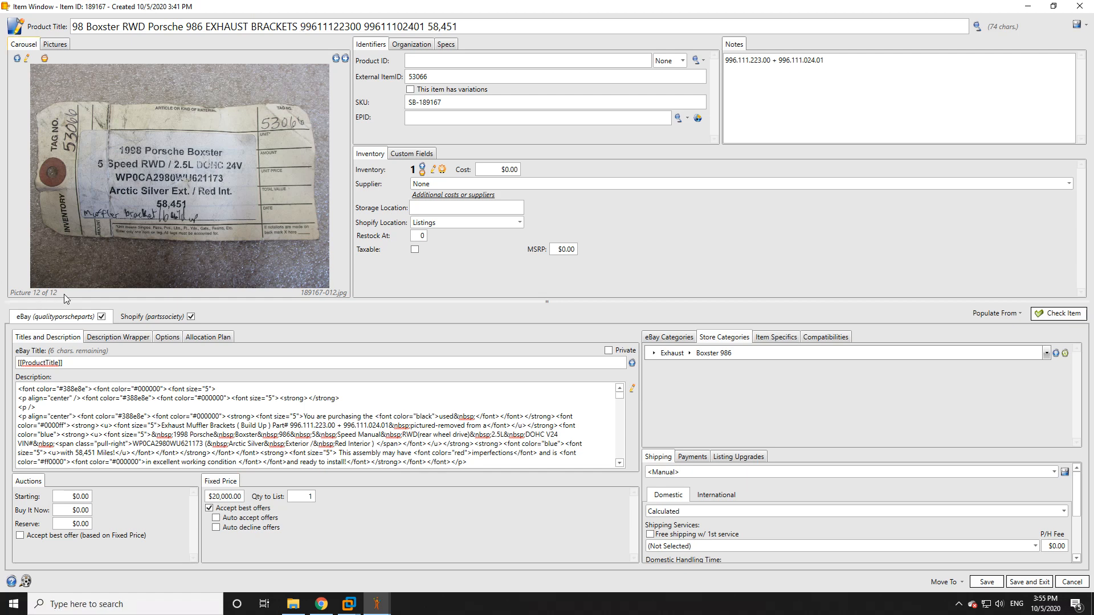
pyautogui.click(63, 45)
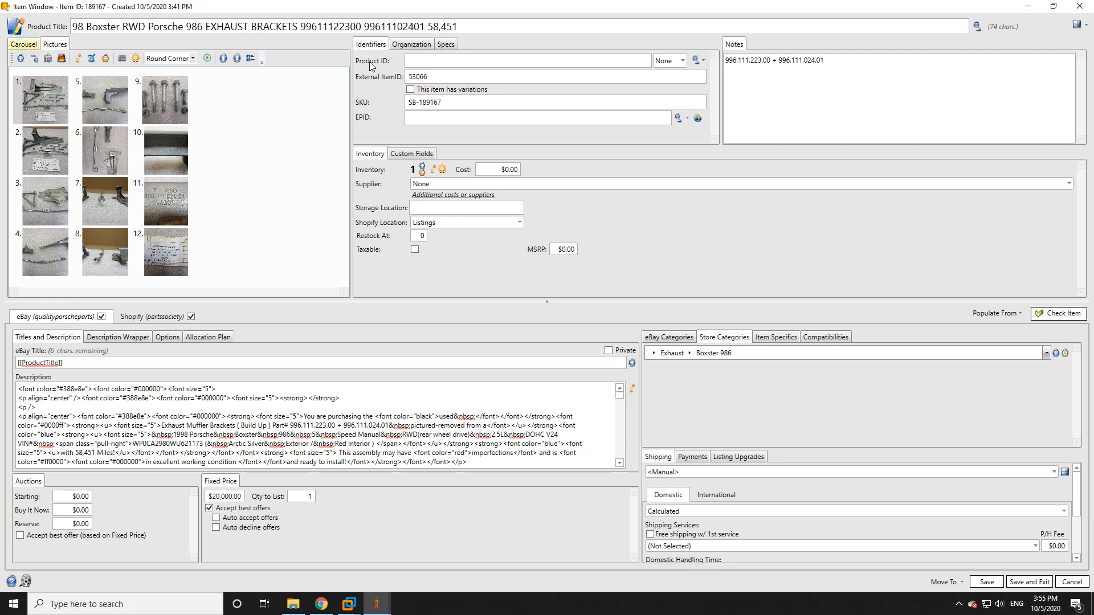
pyautogui.click(24, 44)
pyautogui.click(345, 58)
pyautogui.click(346, 59)
pyautogui.click(345, 58)
pyautogui.click(346, 59)
pyautogui.click(345, 59)
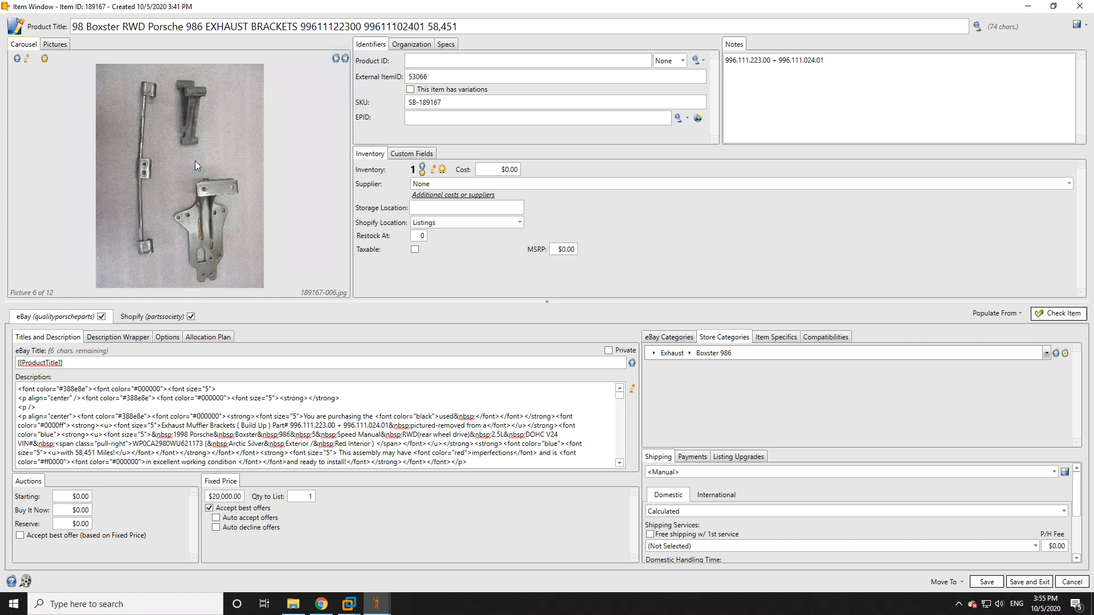
# Step: Enlarge picture 6 to inspect its orientation, and look through the remaining pictures up to picture 12
pyautogui.doubleClick(194, 164)
pyautogui.click(197, 183)
pyautogui.click(782, 62)
pyautogui.click(345, 58)
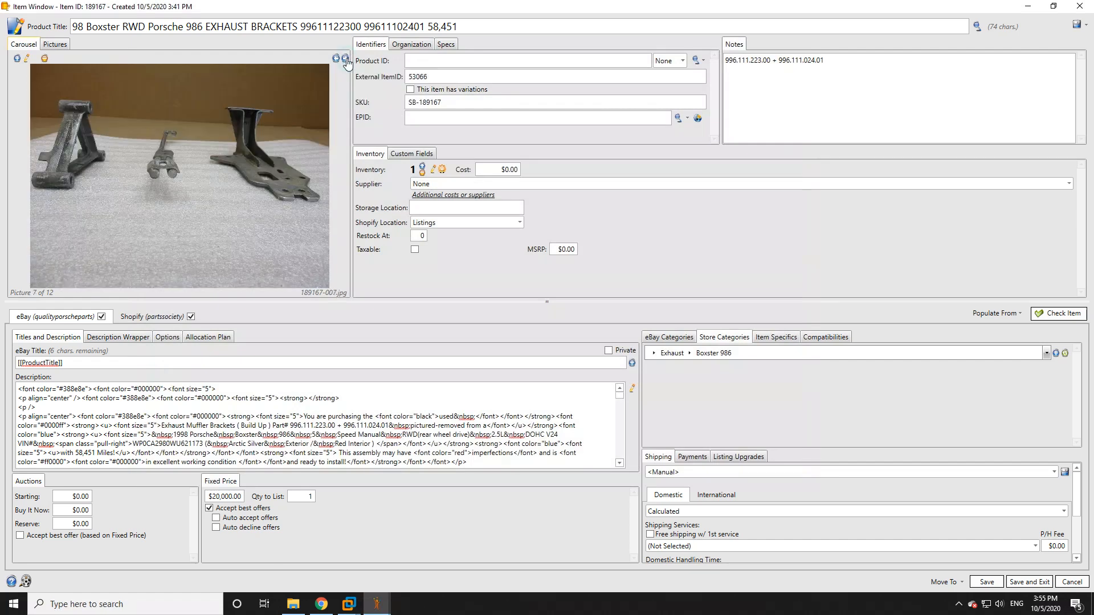
pyautogui.click(346, 59)
pyautogui.click(346, 59)
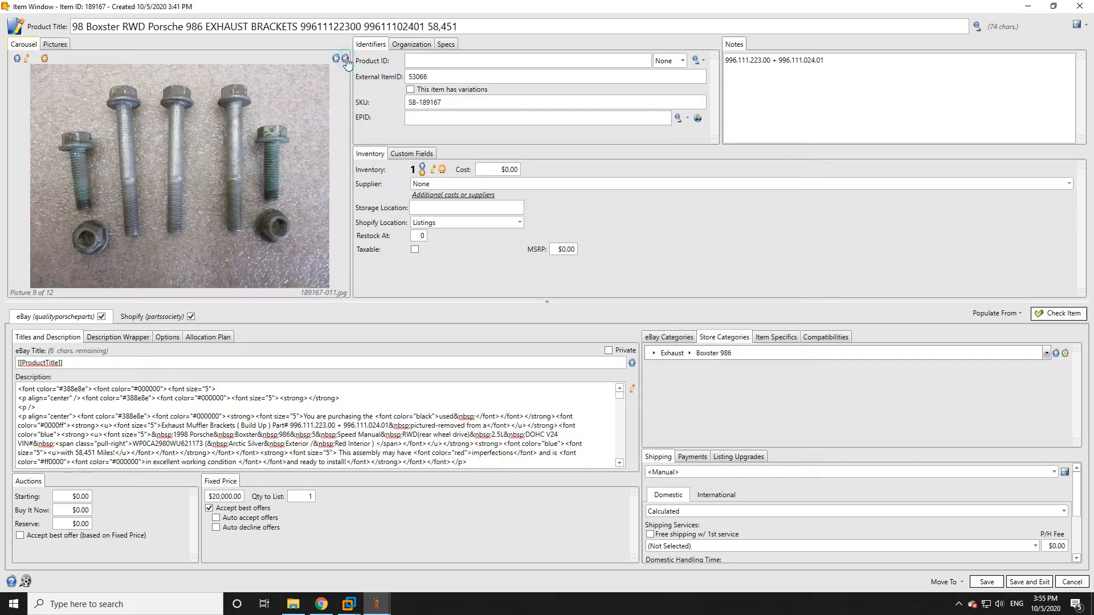
pyautogui.click(345, 59)
pyautogui.click(345, 58)
pyautogui.click(346, 59)
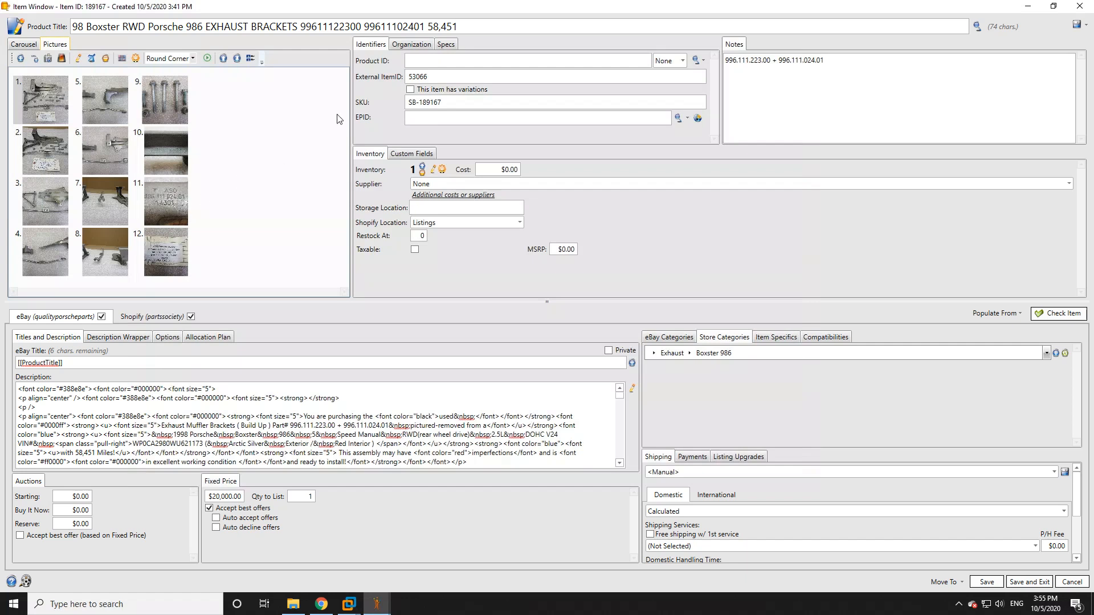
pyautogui.click(303, 26)
pyautogui.click(348, 26)
pyautogui.moveTo(303, 26); pyautogui.dragTo(359, 27)
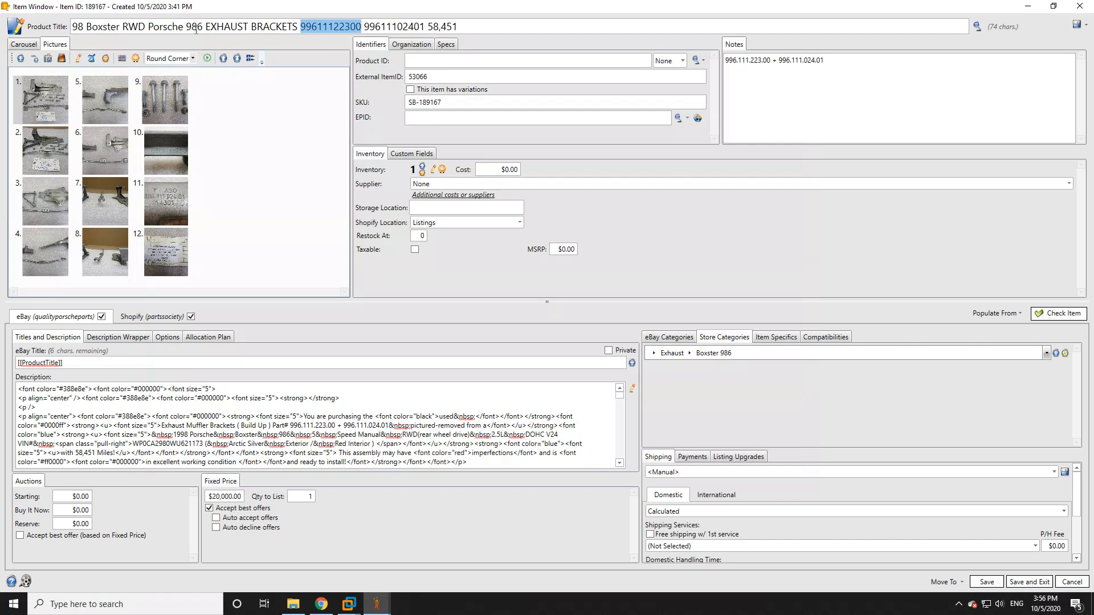
pyautogui.click(1027, 7)
pyautogui.click(678, 10)
pyautogui.doubleClick(373, 119)
pyautogui.hotkey('ctrl', 'v')
pyautogui.click(852, 121)
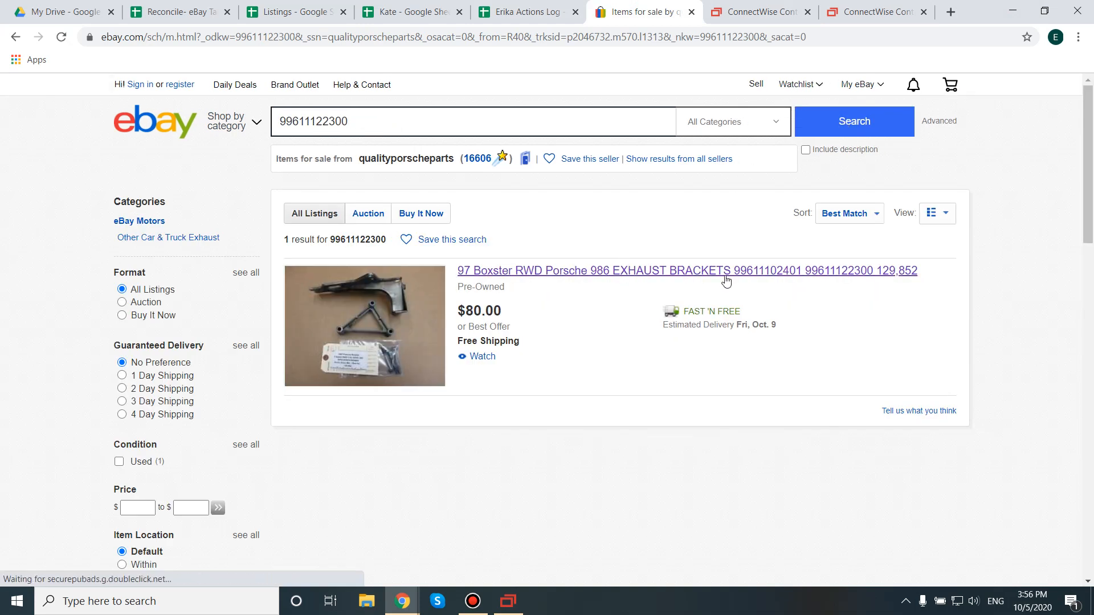
# Step: Compare the SixBit product title with the eBay listing title, and return to the QC Checklists in the Listings sheet
pyautogui.click(508, 601)
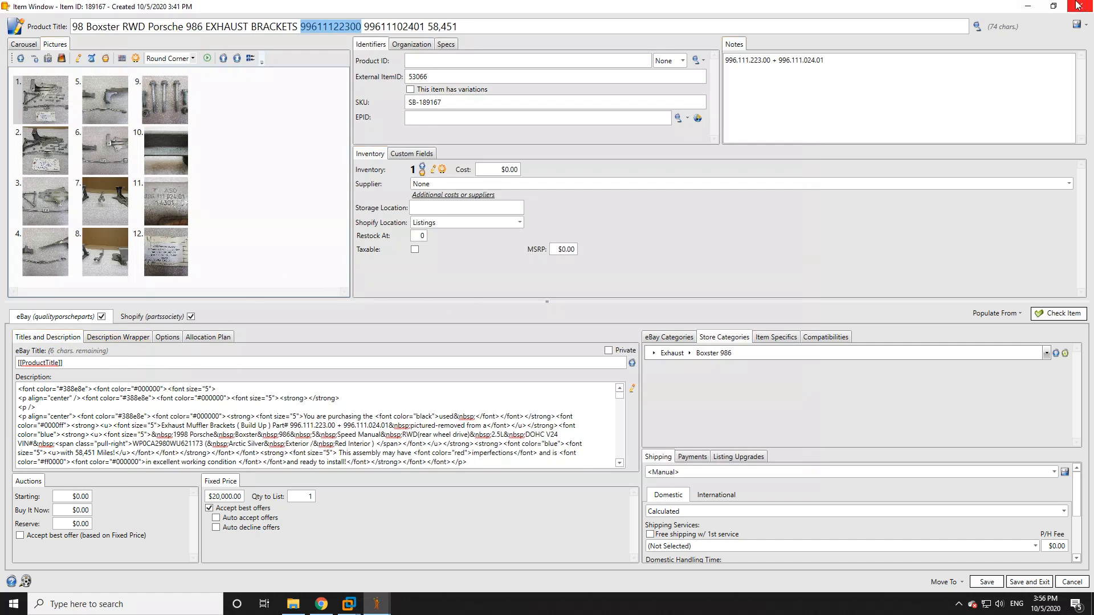
pyautogui.click(1013, 10)
pyautogui.click(279, 10)
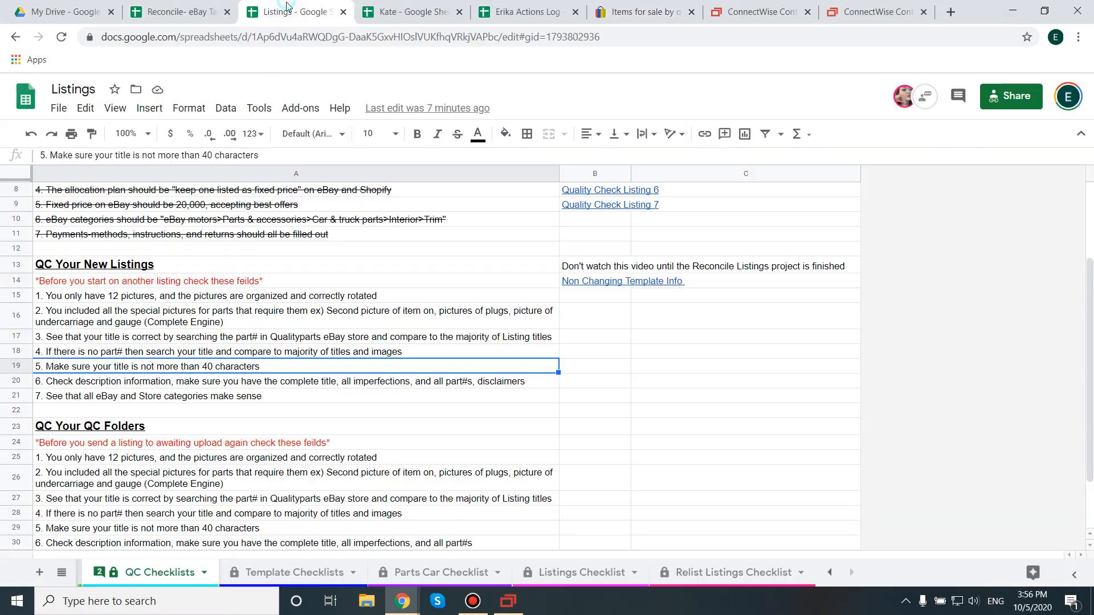
# Step: Read the description check, item 6 under QC Your New Listings, and return to the SixBit item
pyautogui.doubleClick(163, 379)
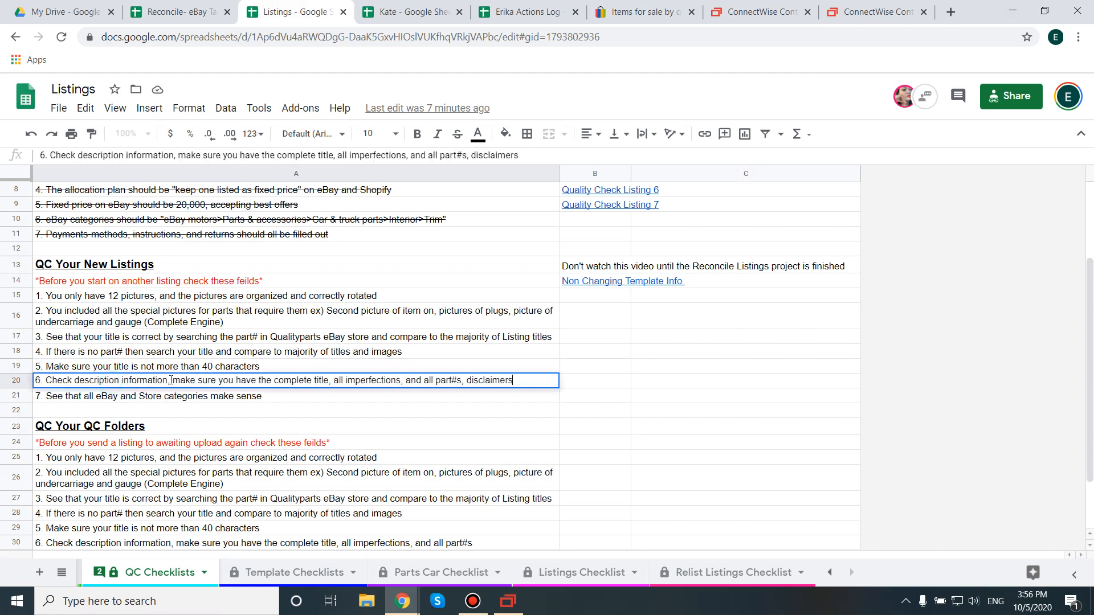
pyautogui.moveTo(273, 380); pyautogui.dragTo(542, 382)
pyautogui.click(482, 379)
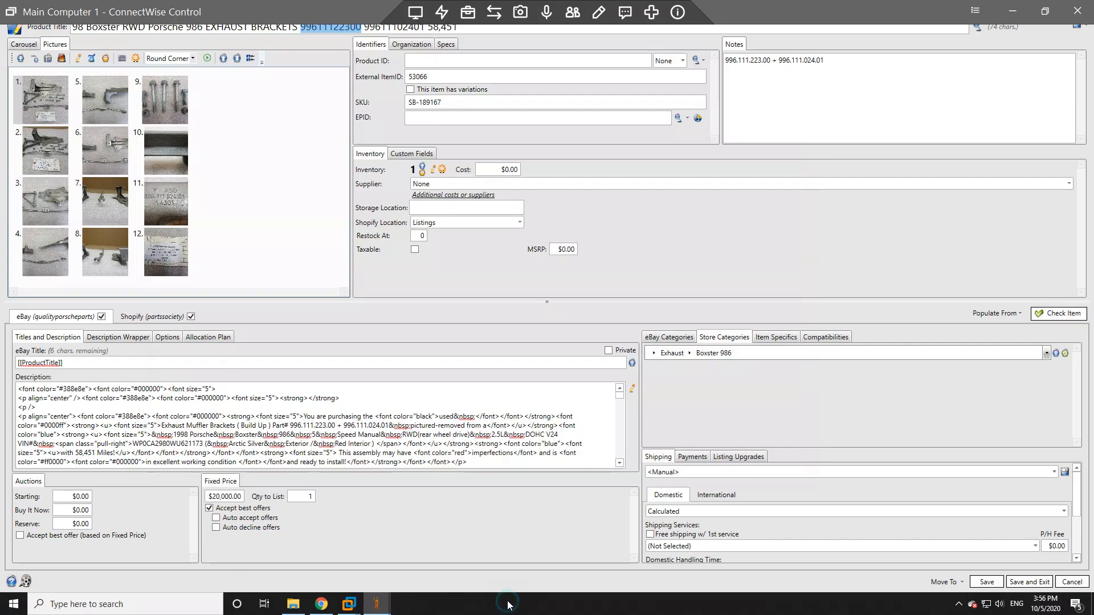
pyautogui.click(508, 601)
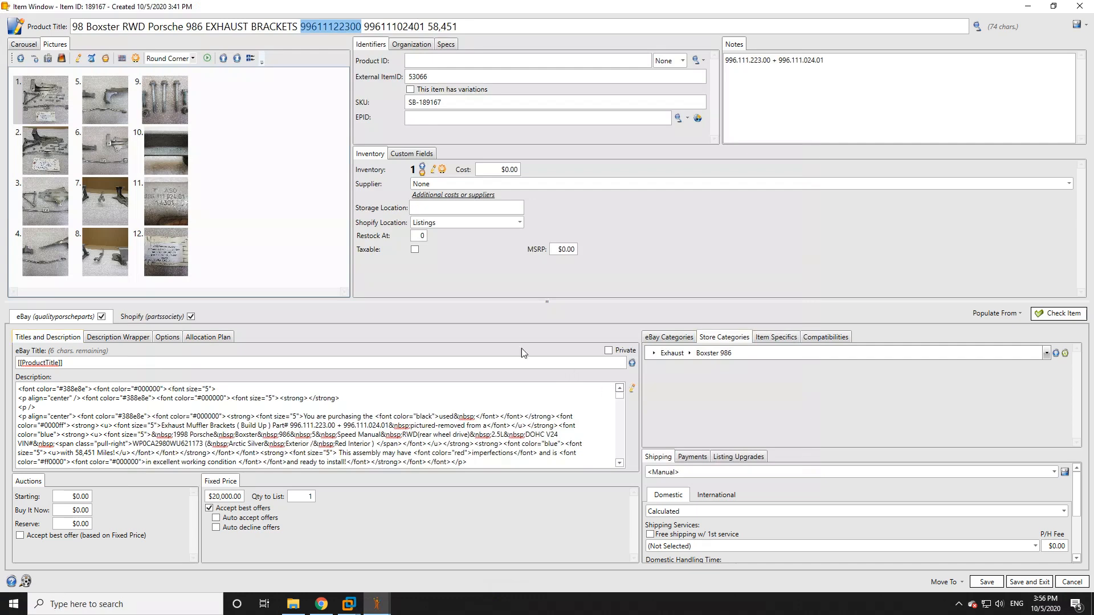
# Step: Show the inventory tag in picture 12 at larger size, and open the eBay description in the HTML editor alongside it
pyautogui.click(25, 46)
pyautogui.click(633, 387)
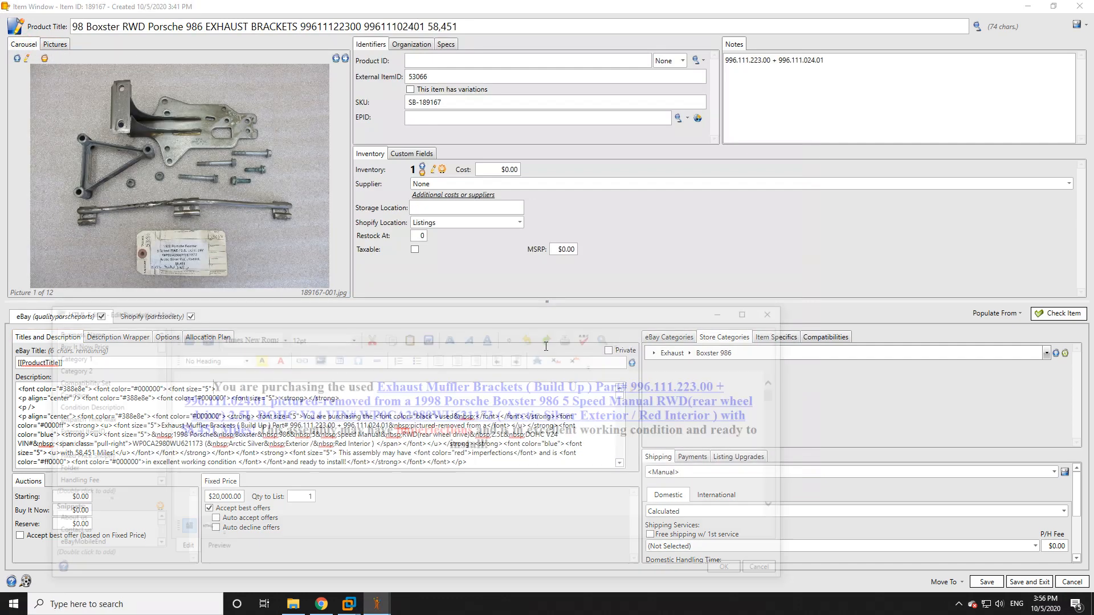
pyautogui.click(778, 311)
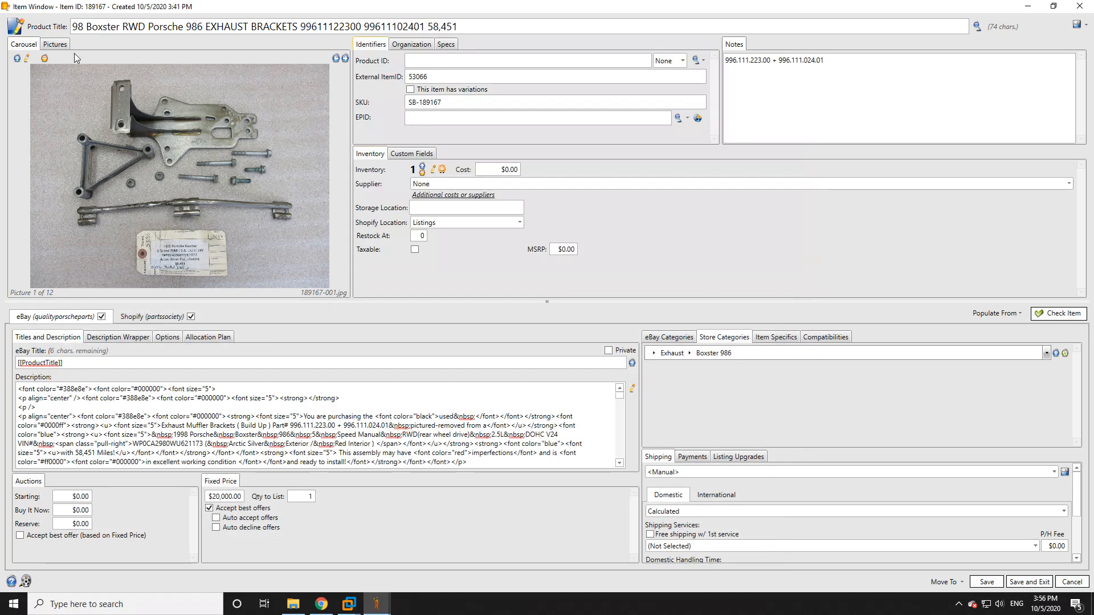
pyautogui.click(54, 44)
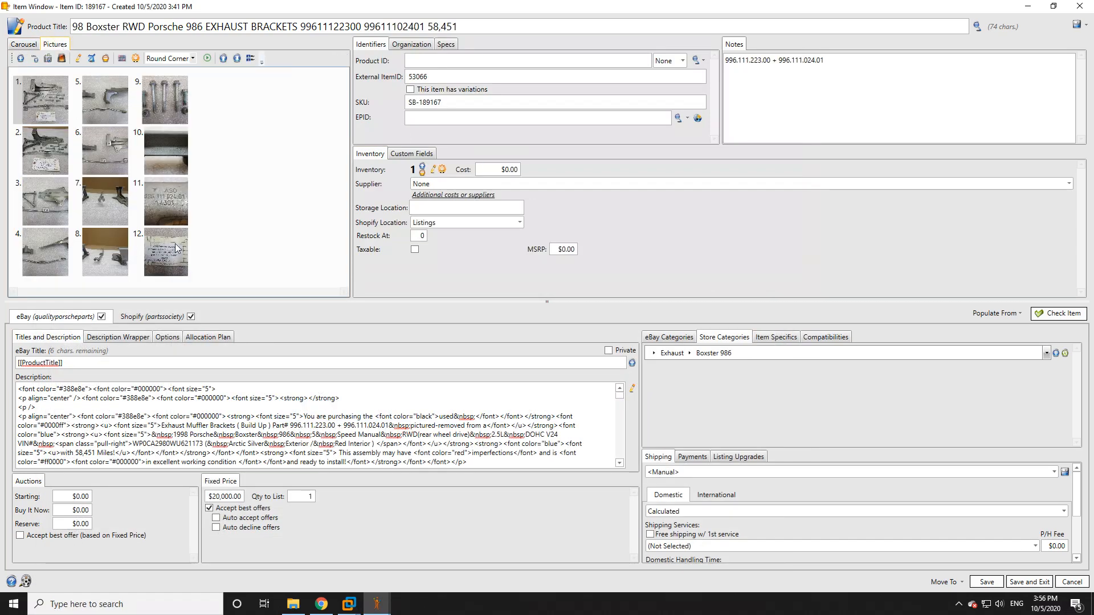
pyautogui.click(27, 44)
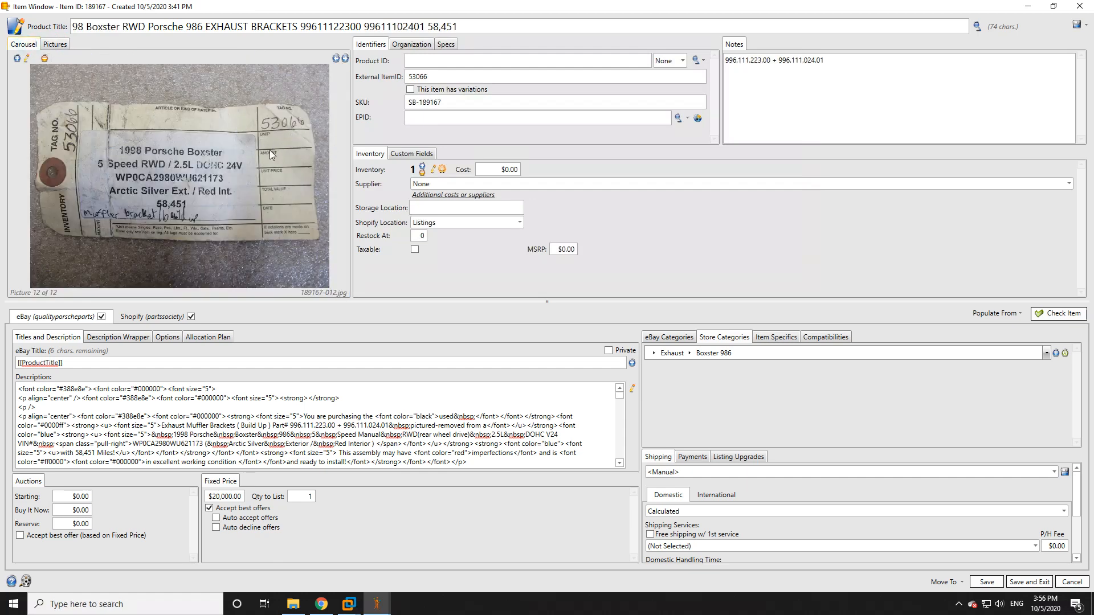
pyautogui.click(632, 388)
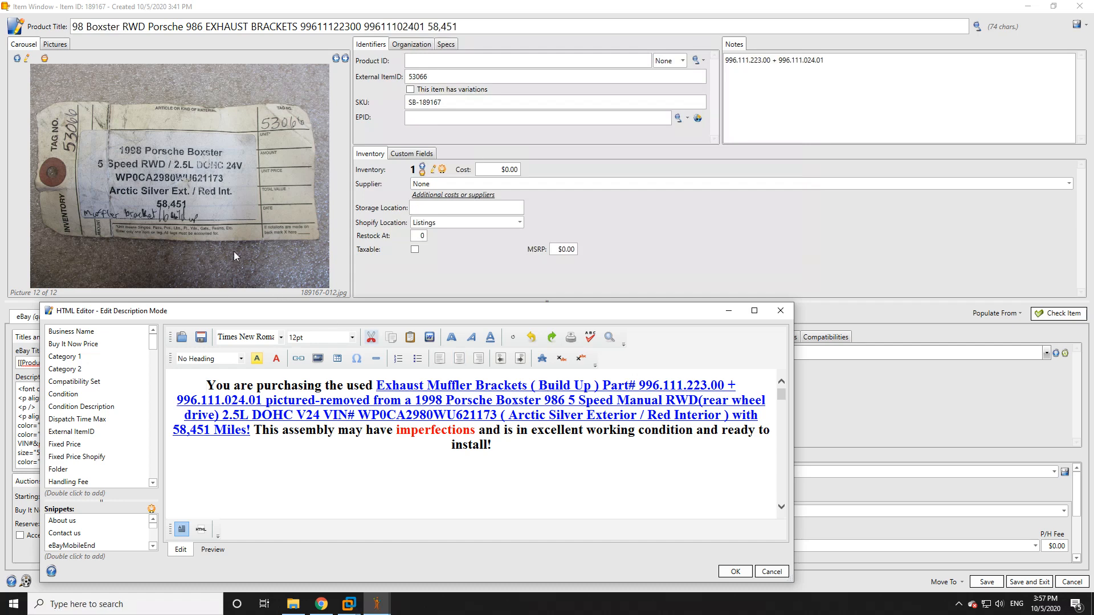
# Step: Compare the description's part numbers, vehicle details and imperfections wording with the inventory tag and notes, and close the description editor
pyautogui.moveTo(636, 385); pyautogui.dragTo(262, 401)
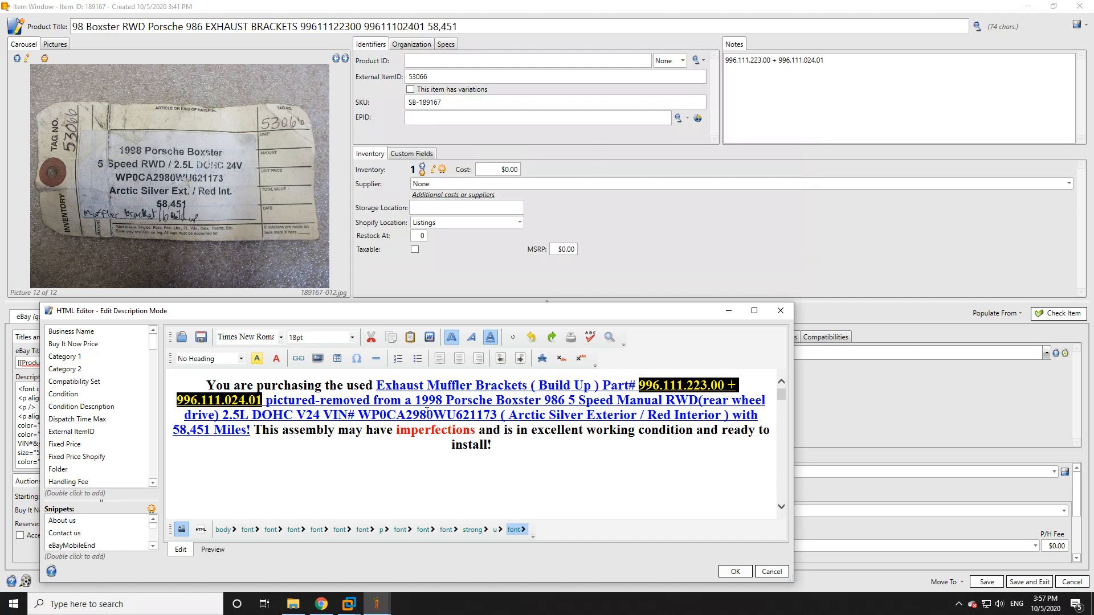
pyautogui.moveTo(415, 401); pyautogui.dragTo(481, 402)
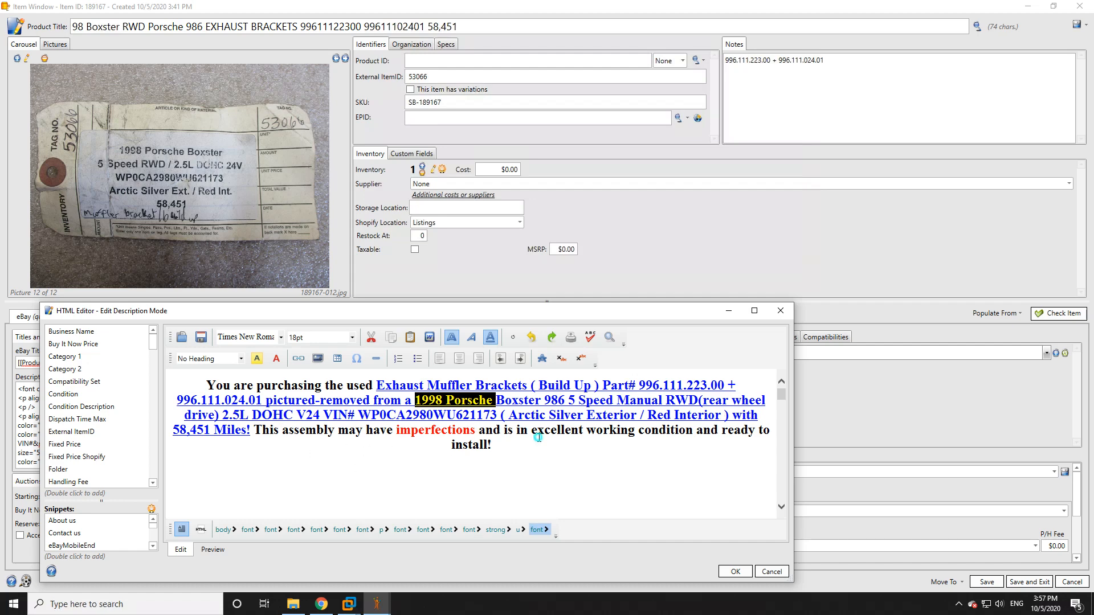
pyautogui.moveTo(538, 439); pyautogui.dragTo(192, 376)
pyautogui.click(253, 398)
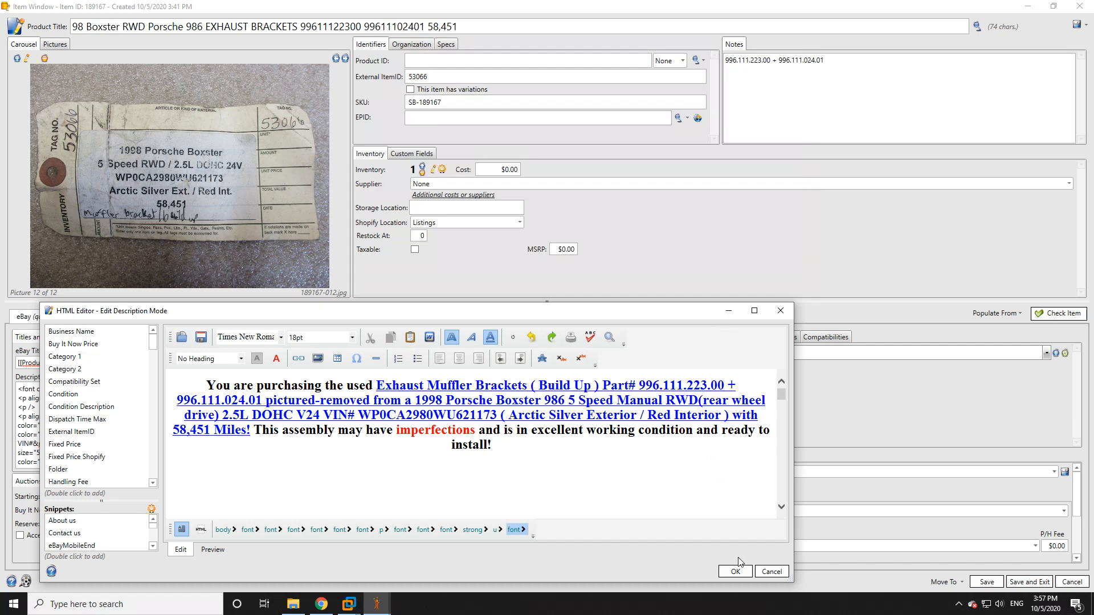
pyautogui.click(736, 572)
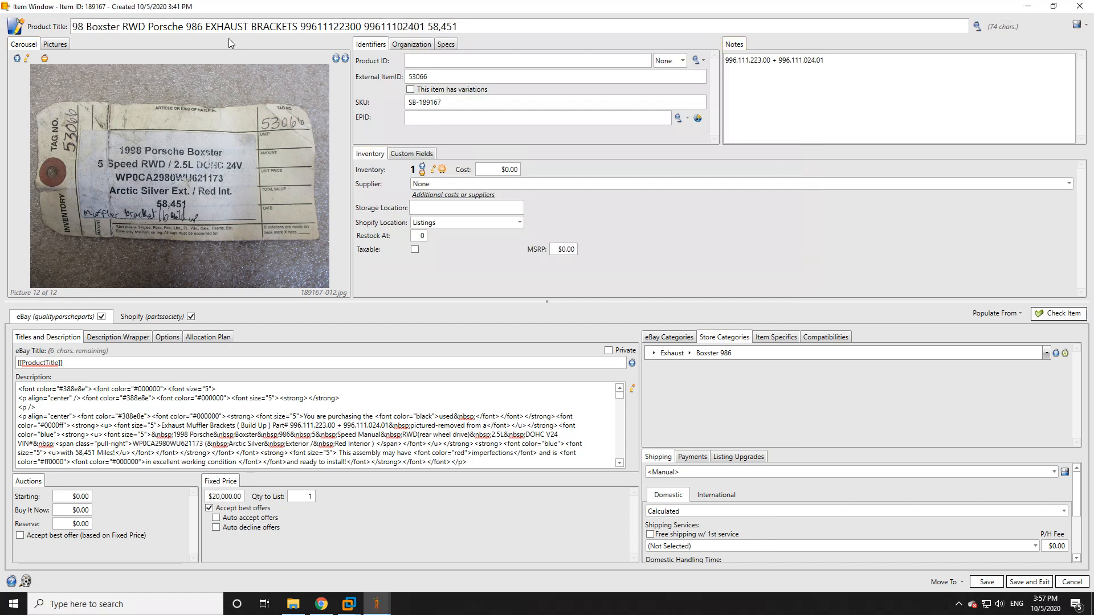
# Step: Compare the product title with the eBay and store categories, keeping Other as the eBay category under Exhaust
pyautogui.keyDown('shift'); pyautogui.click(302, 29); pyautogui.keyUp('shift')
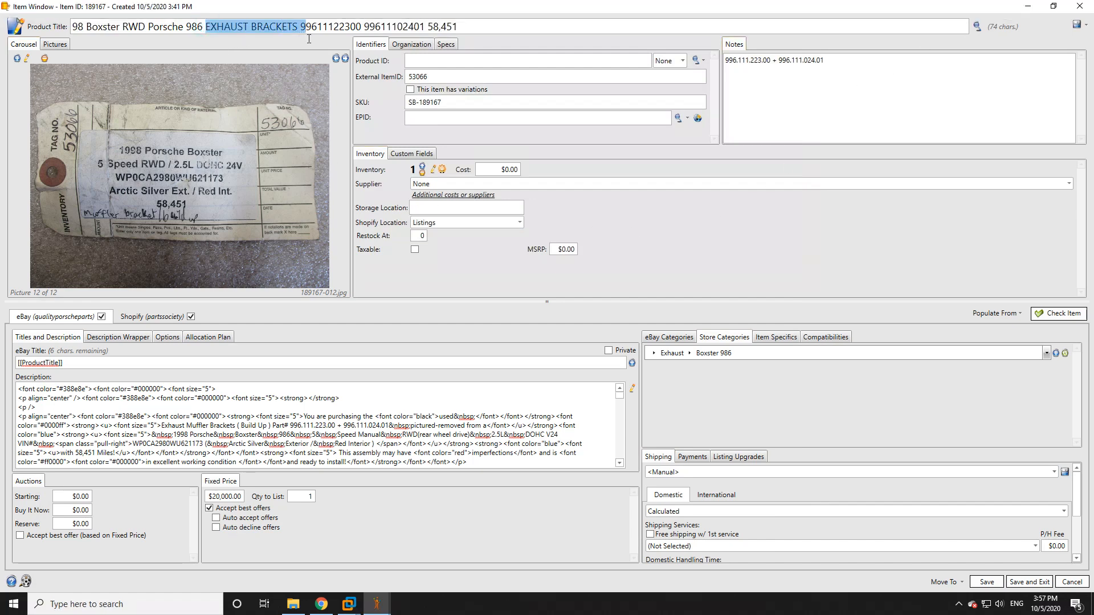
pyautogui.click(668, 337)
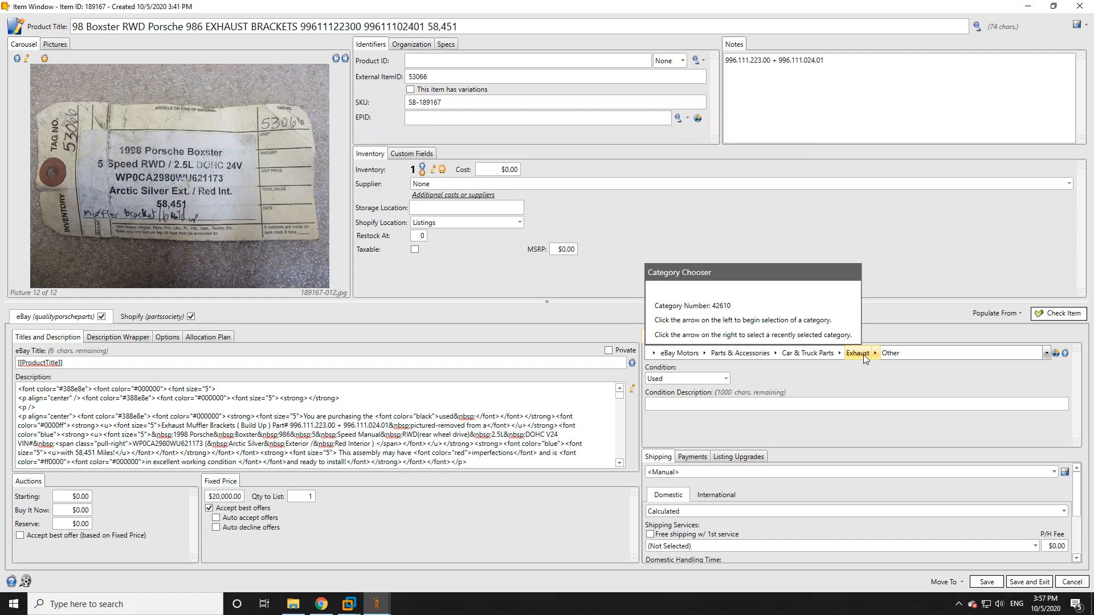
pyautogui.click(879, 353)
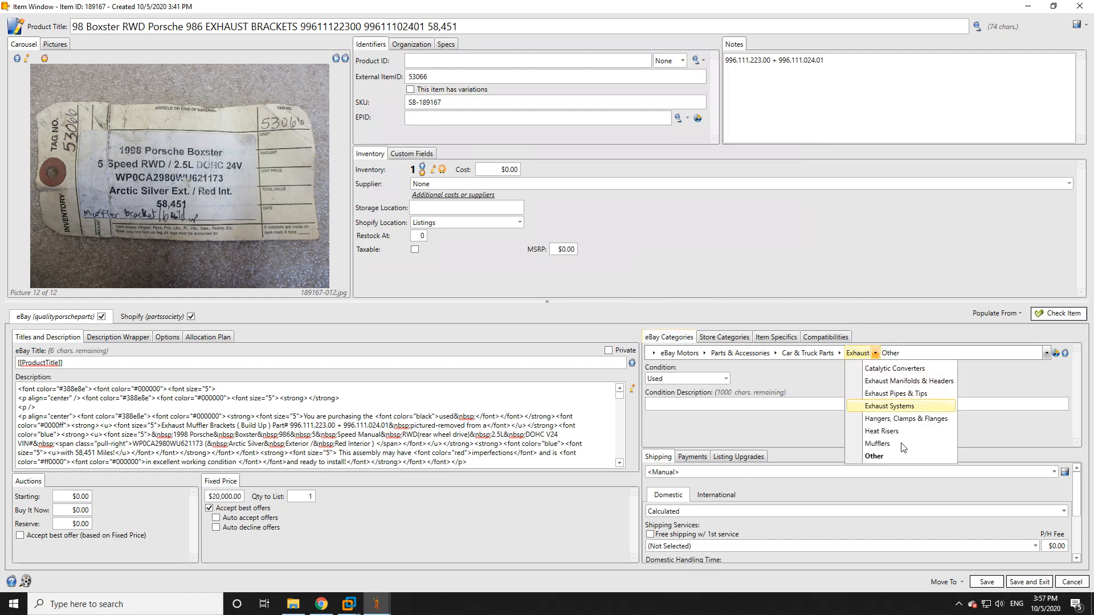
pyautogui.click(905, 455)
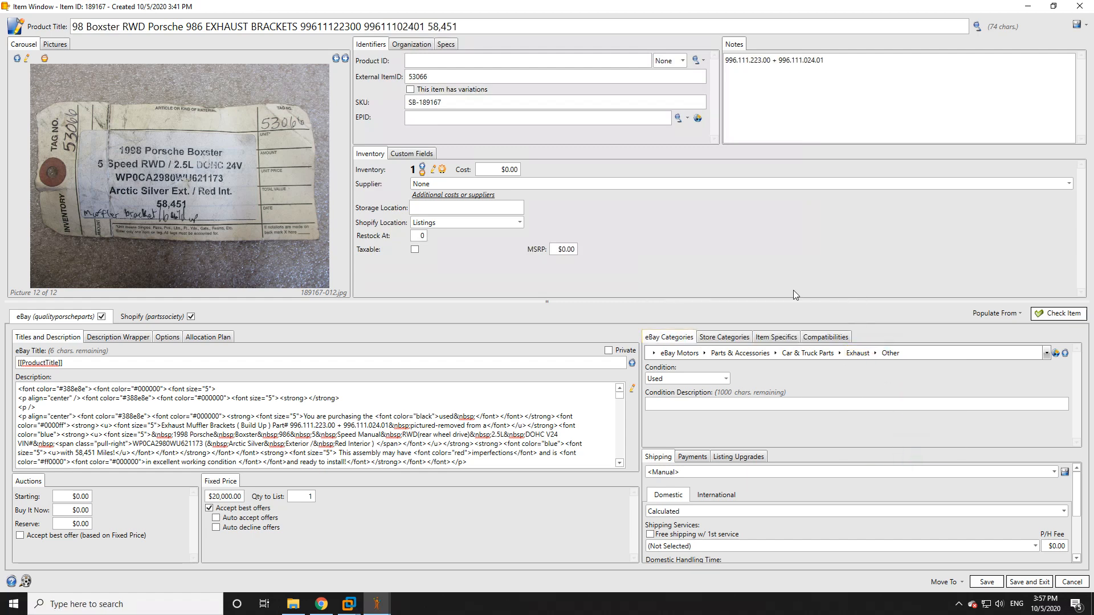
pyautogui.click(734, 340)
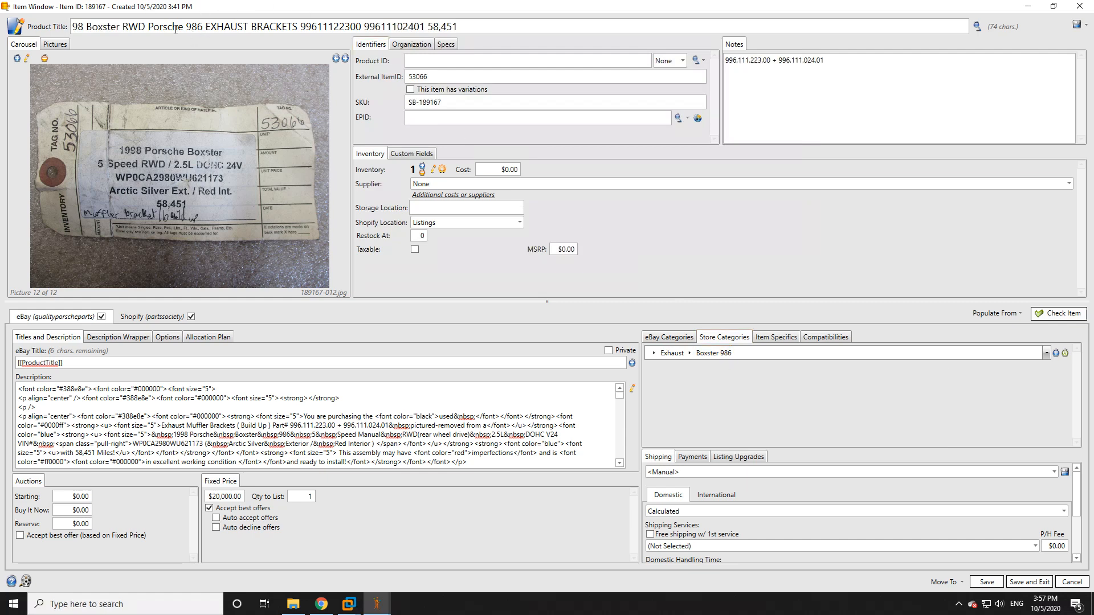
# Step: Save and close the exhaust brackets item, and move the 986 rear motor mount item to Awaiting Upload before returning to the Listings sheet
pyautogui.click(1031, 582)
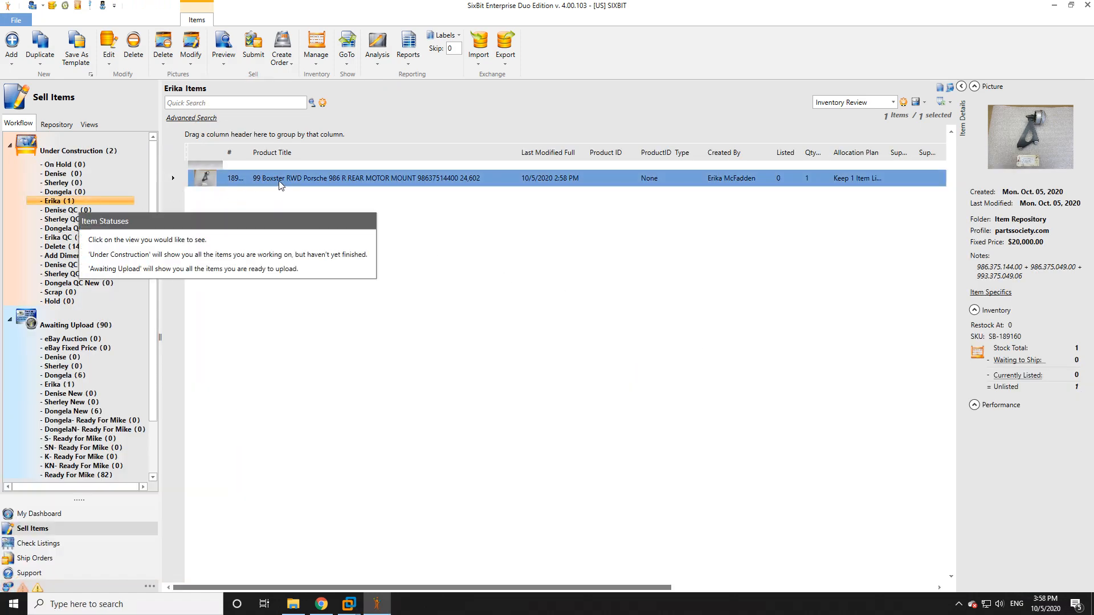
pyautogui.click(289, 198)
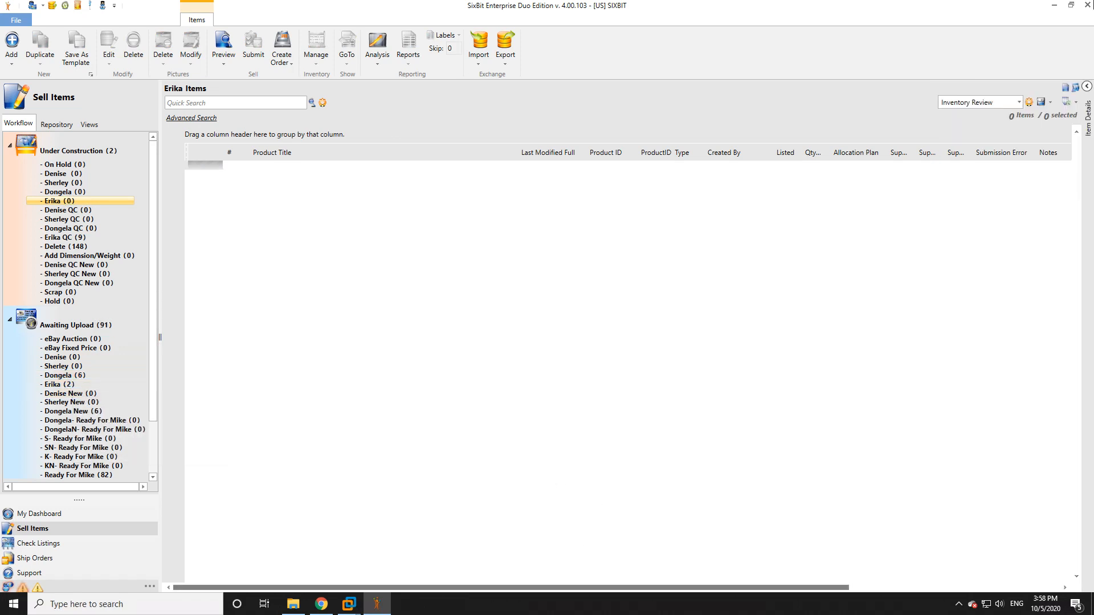
pyautogui.click(1017, 4)
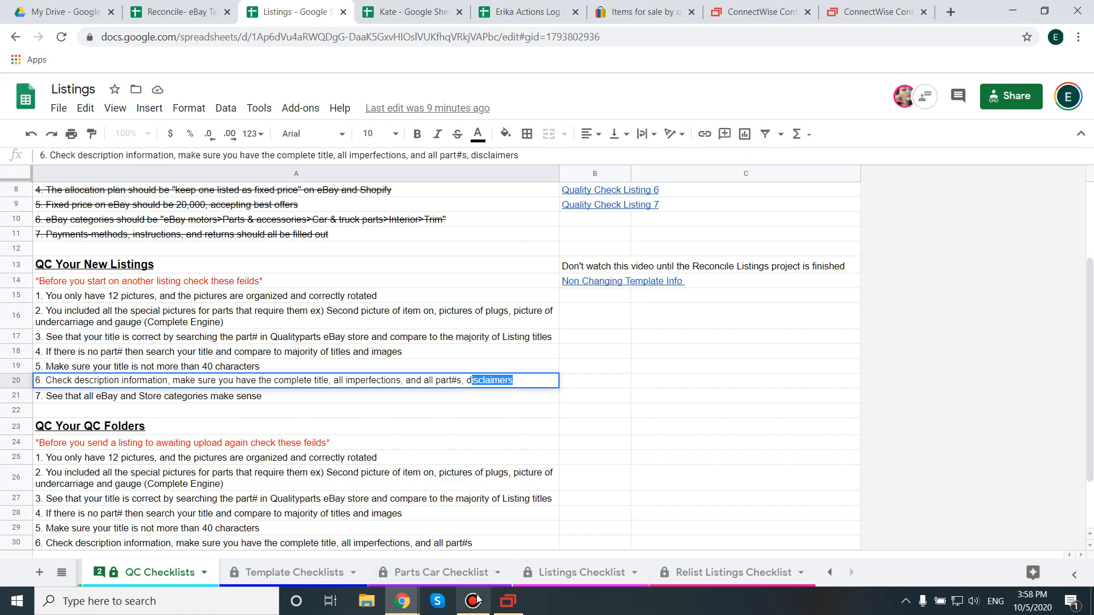